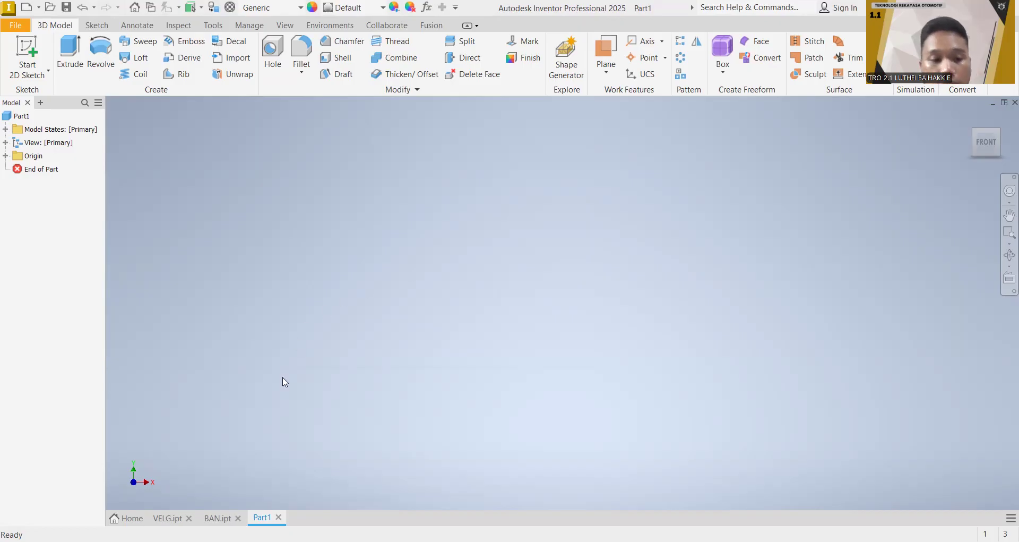
Step: Examine the finished VELG rim and BAN tyre parts, and return to the empty Part1
click(166, 522)
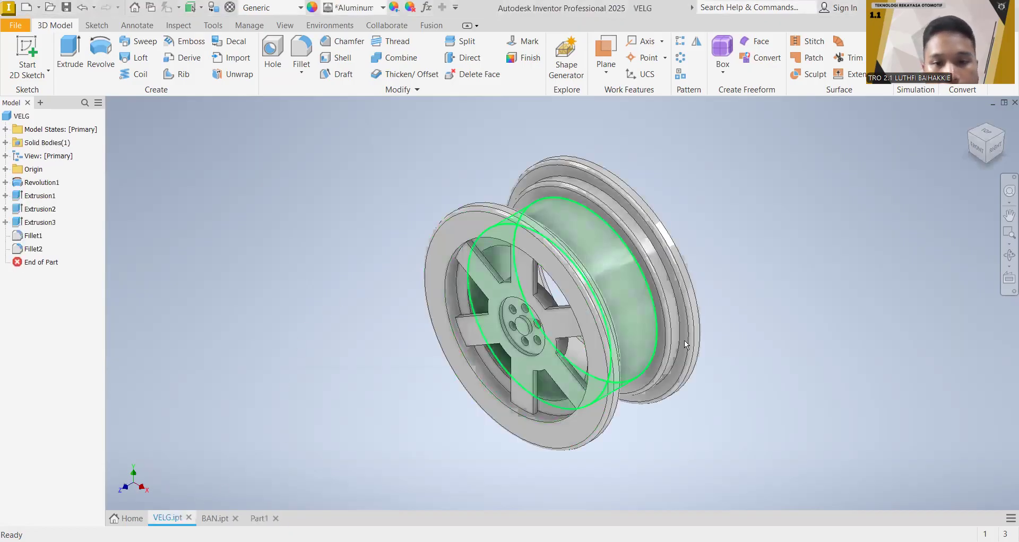
click(217, 518)
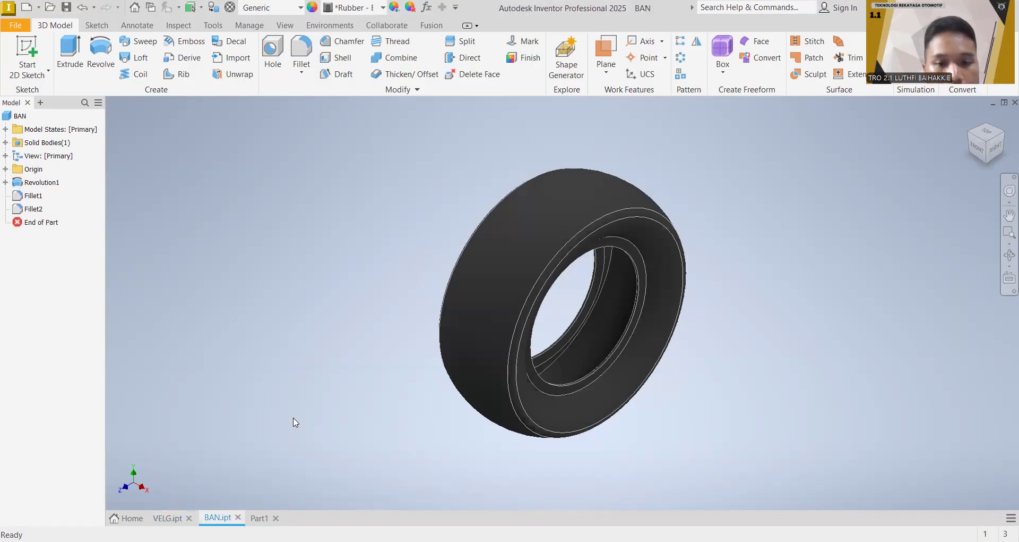
click(259, 518)
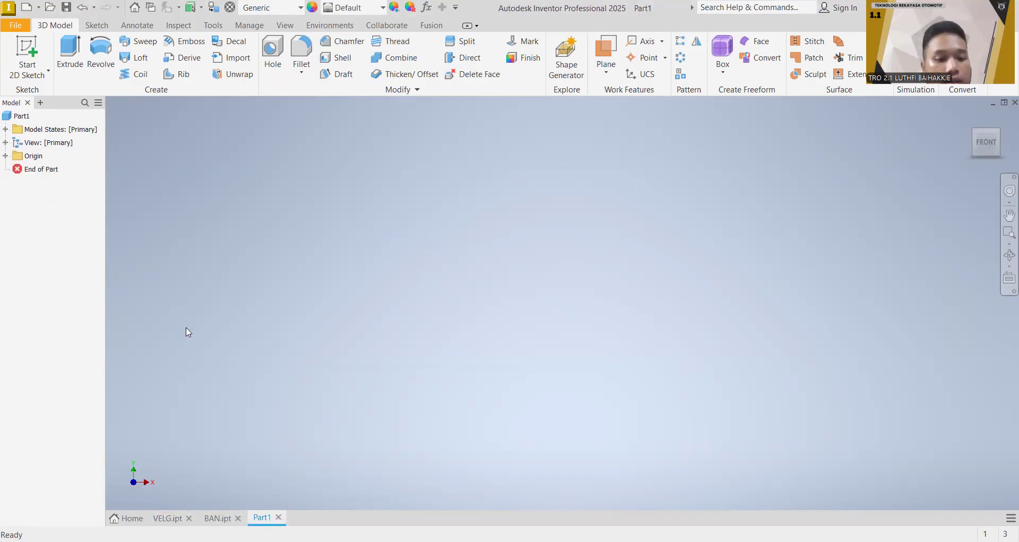
Step: Start a sketch on the YZ plane and draw two descending steps from the origin, each line segment 4 mm long
click(28, 54)
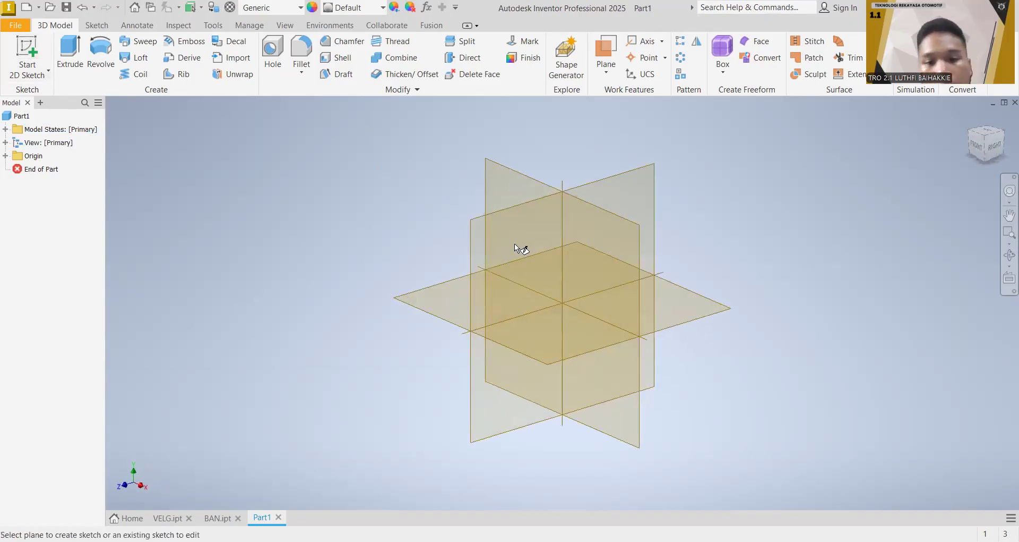
click(498, 278)
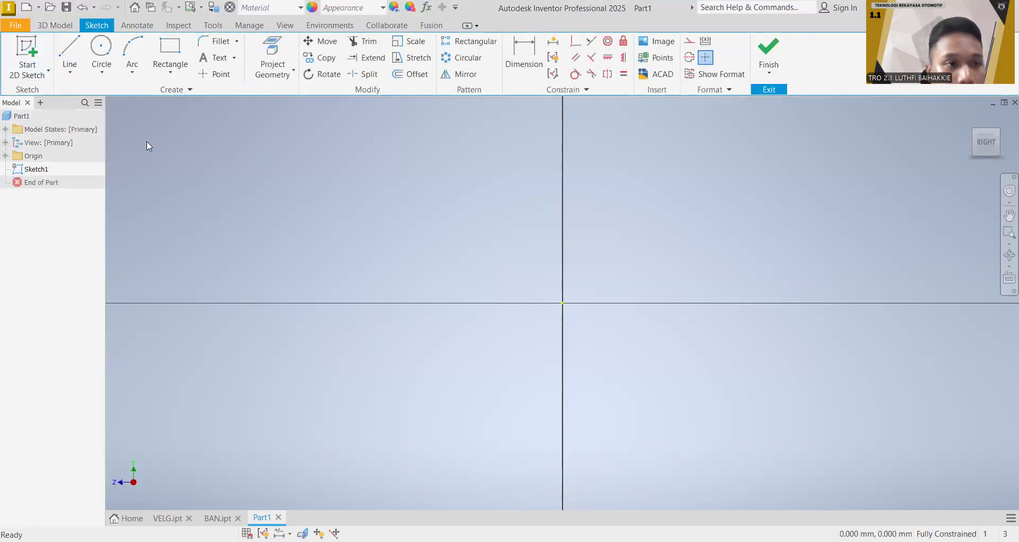
click(73, 65)
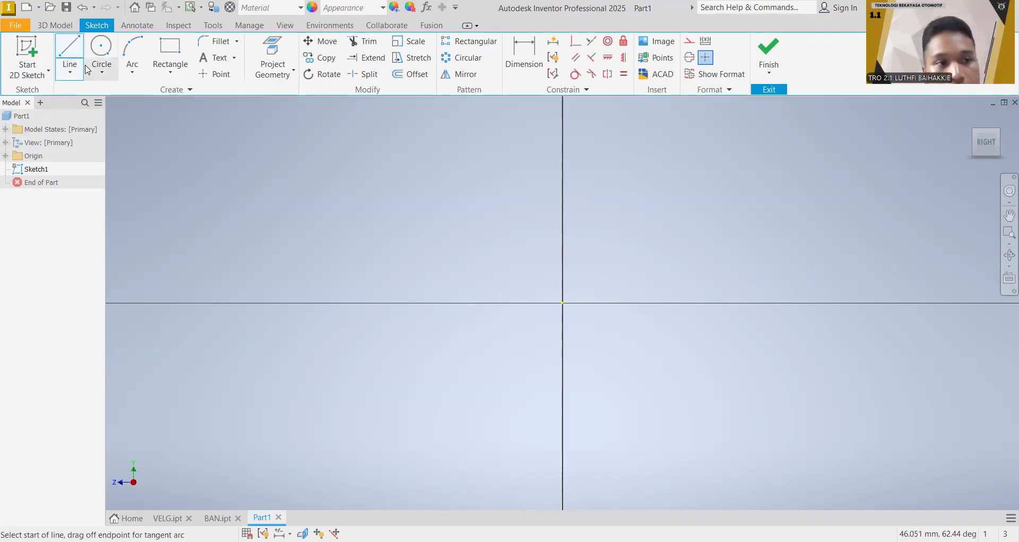
click(563, 303)
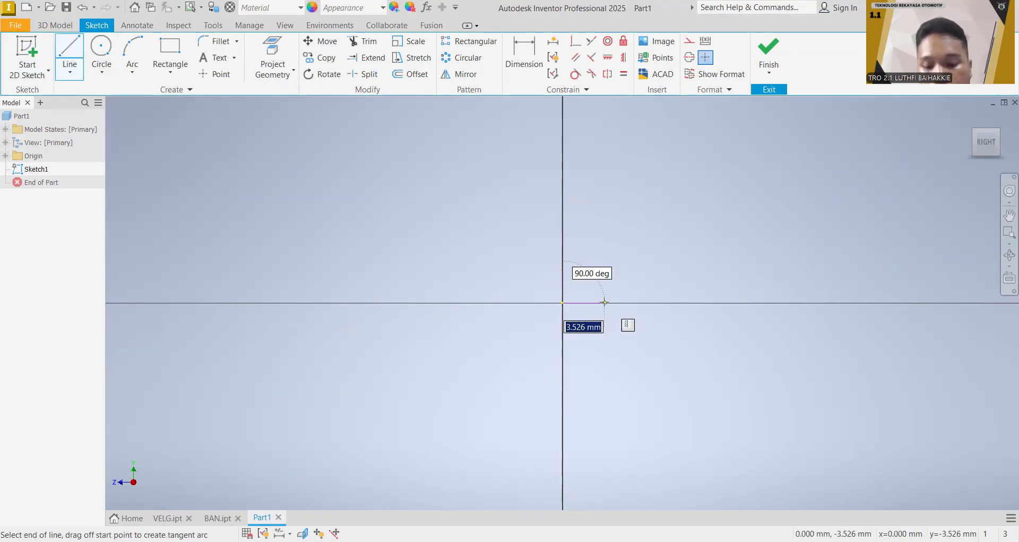
text(4)
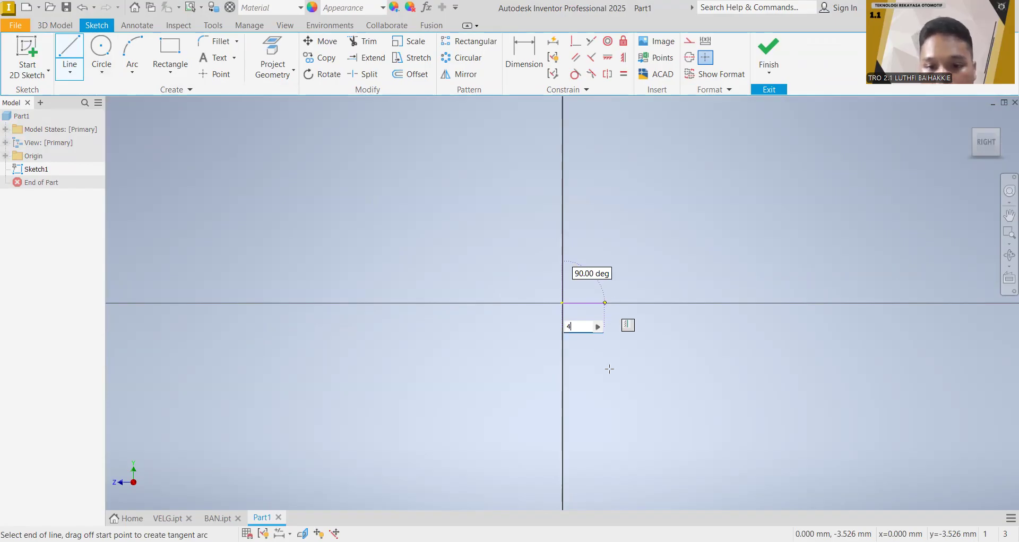
key(Return)
text(4)
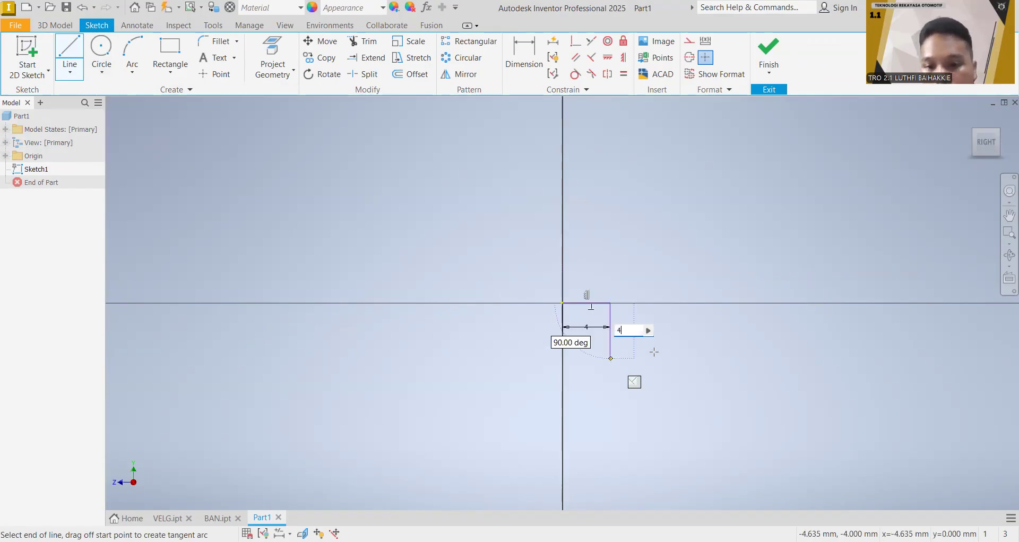
key(Return)
text(4)
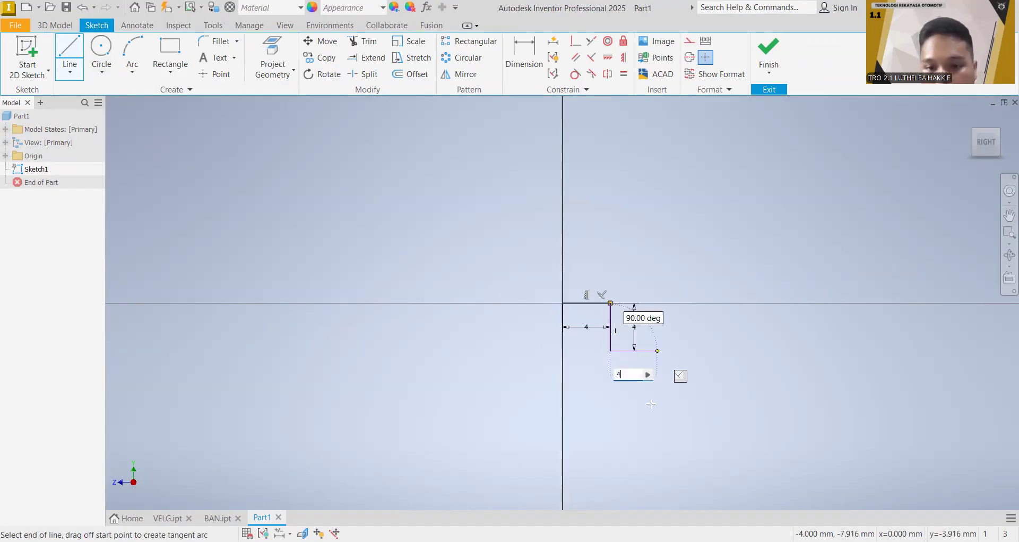
key(Return)
text(44)
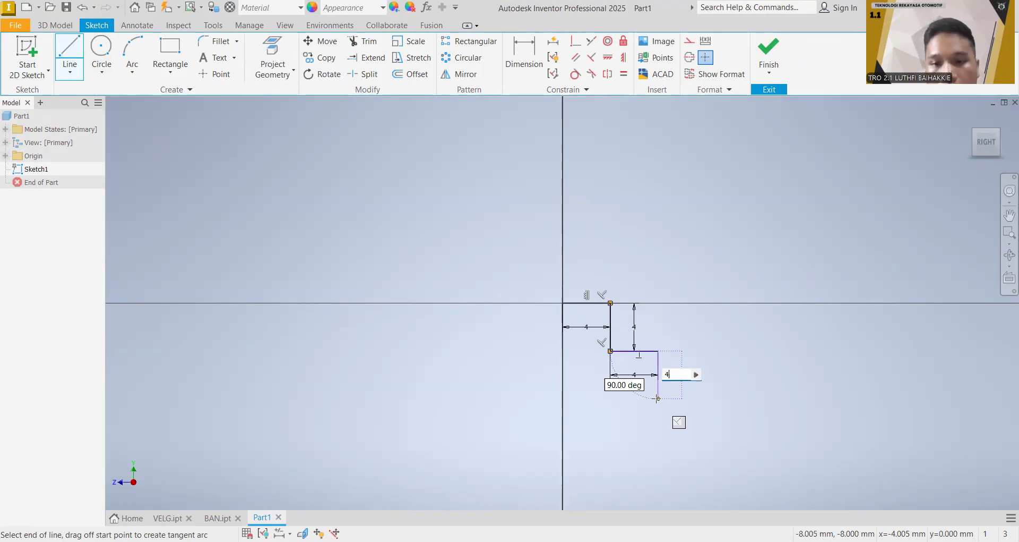
key(Return)
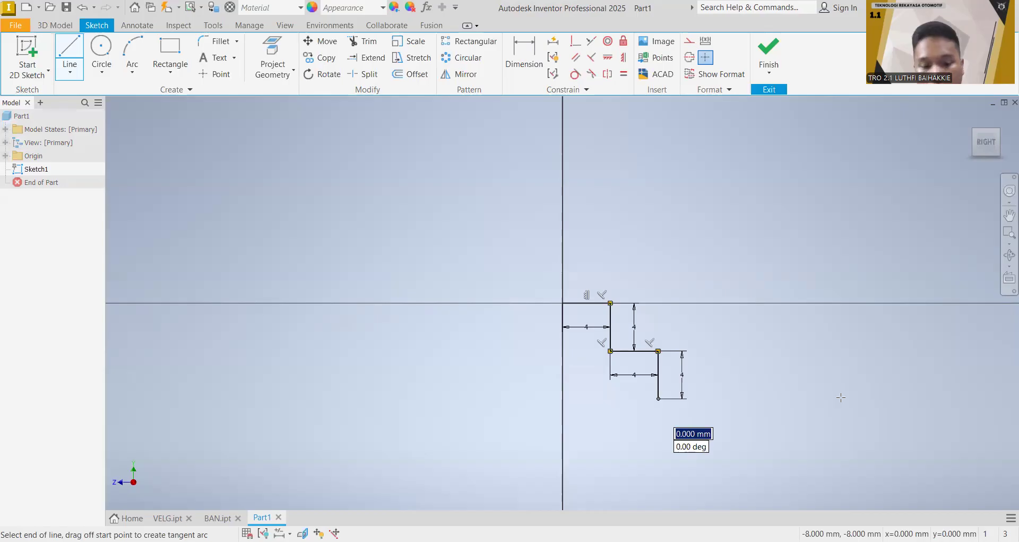
Step: Continue the line chain with a 16 mm horizontal floor and two ascending steps made of 4 mm segments
text(16)
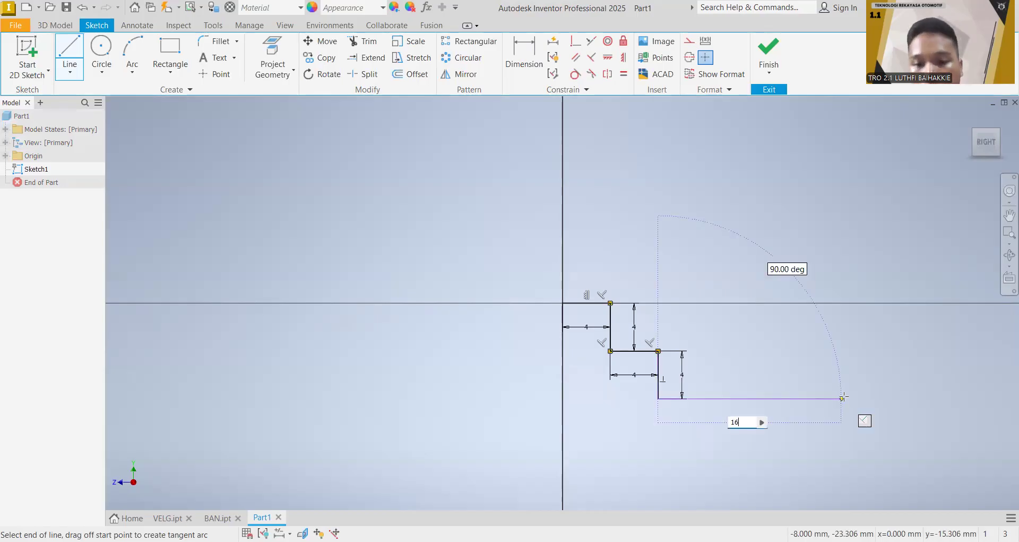
click(846, 352)
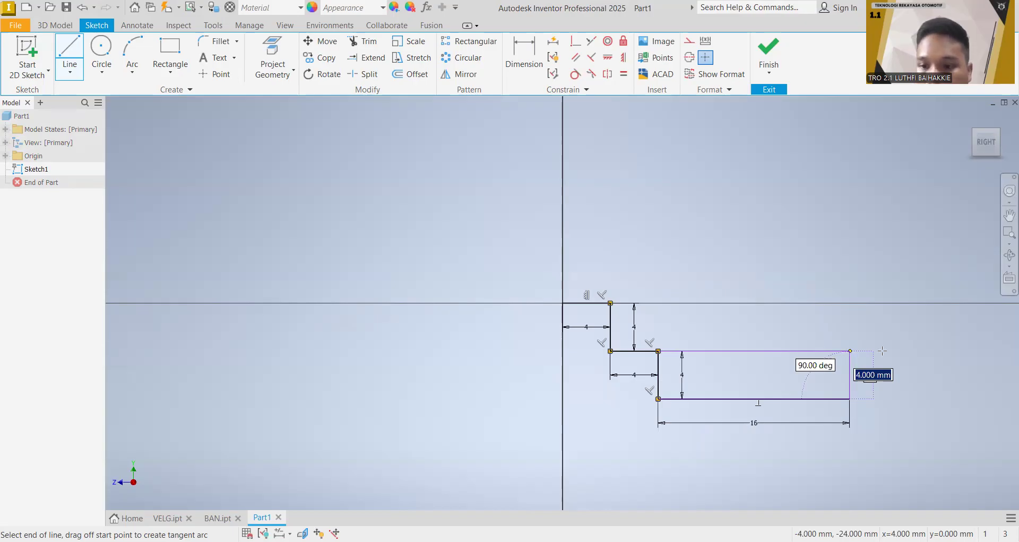
key(Return)
text(4)
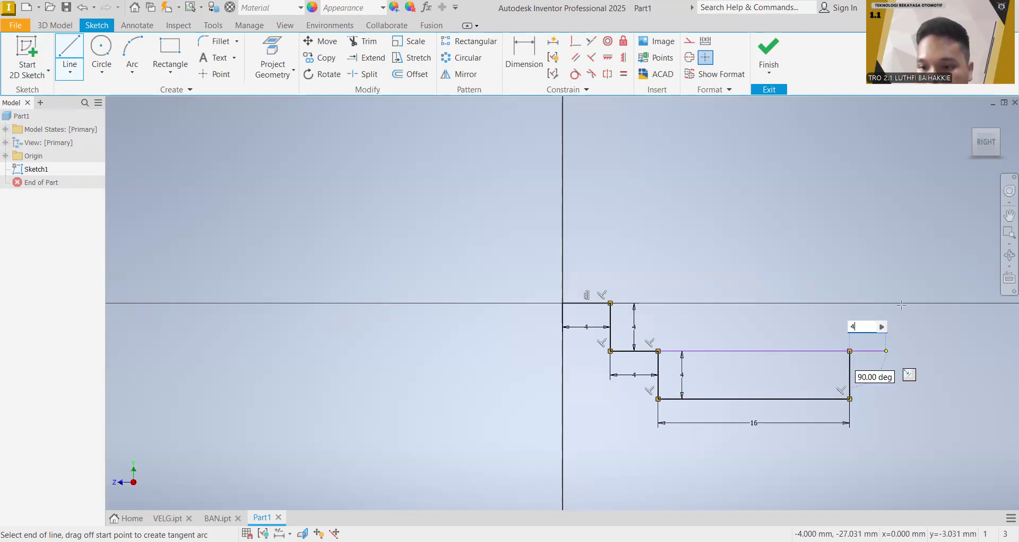
key(Return)
text(4)
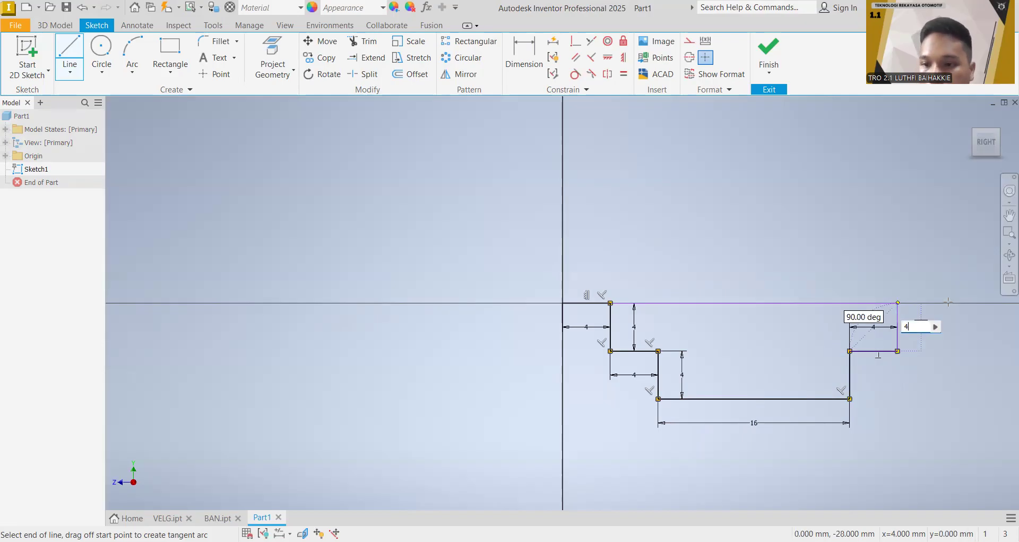
key(Return)
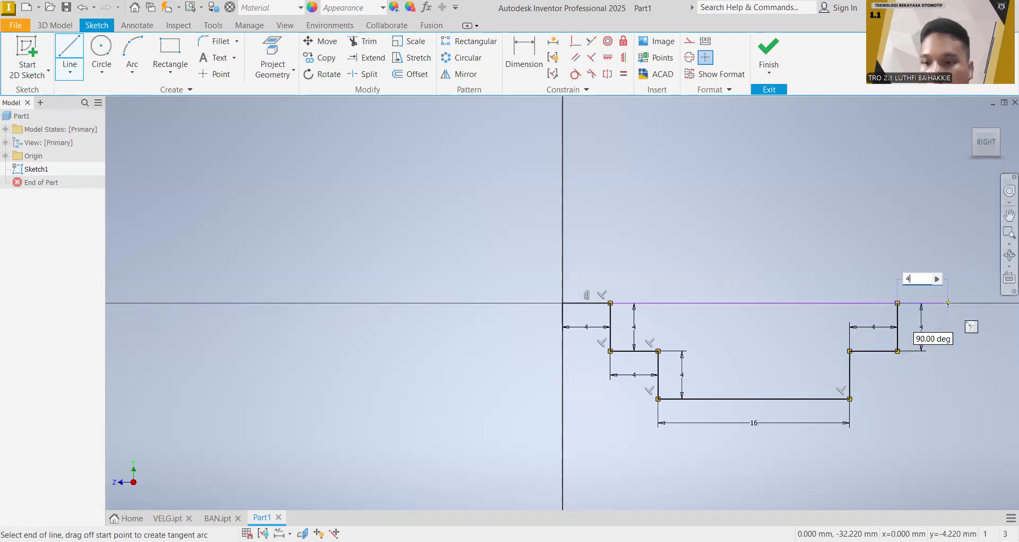
key(Return)
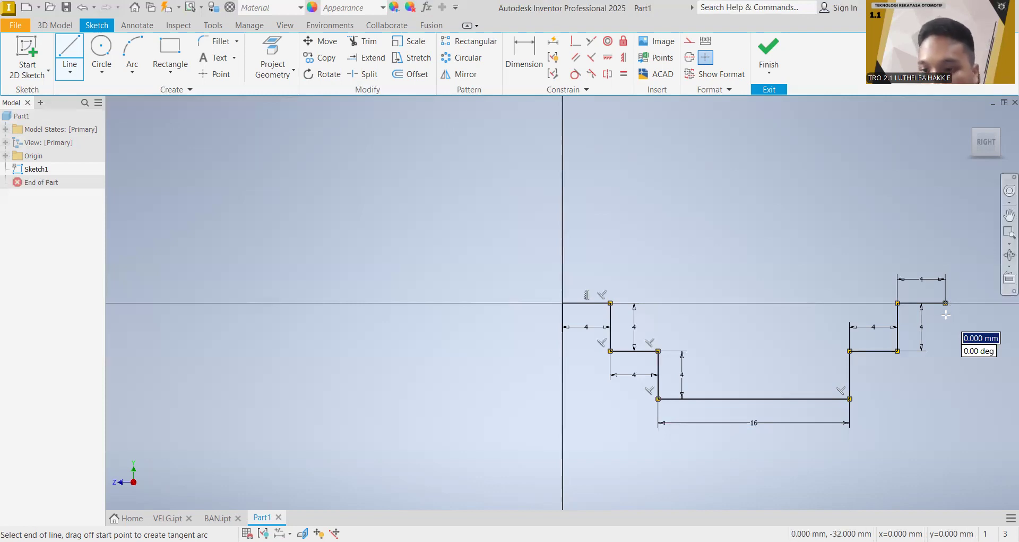
Step: Continue the outline 8 mm down, 4 mm inward, 4 mm down, 24 mm back beneath the floor and 4 mm up
scroll(921, 311, down, 1)
middle_drag(921, 305, 733, 279)
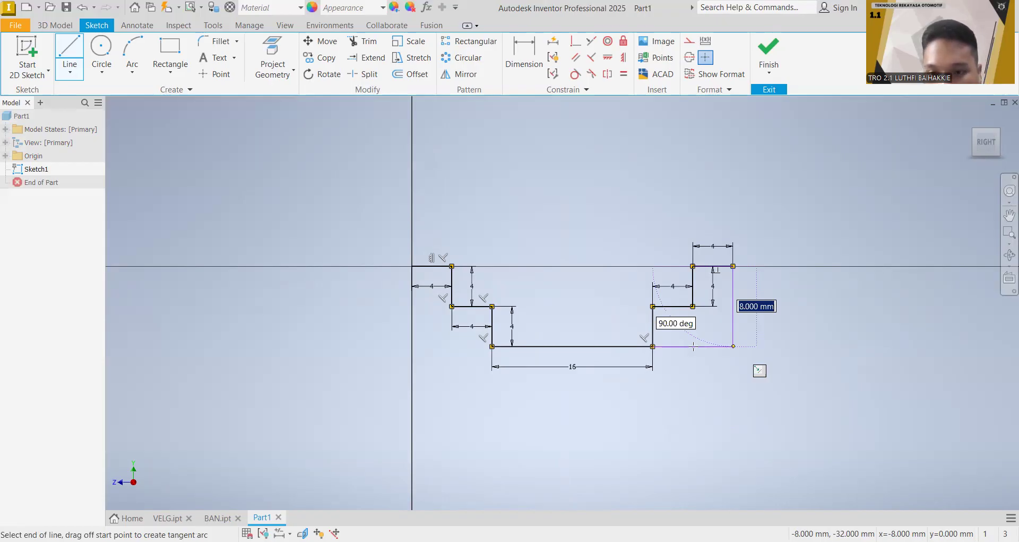
key(Return)
text(4)
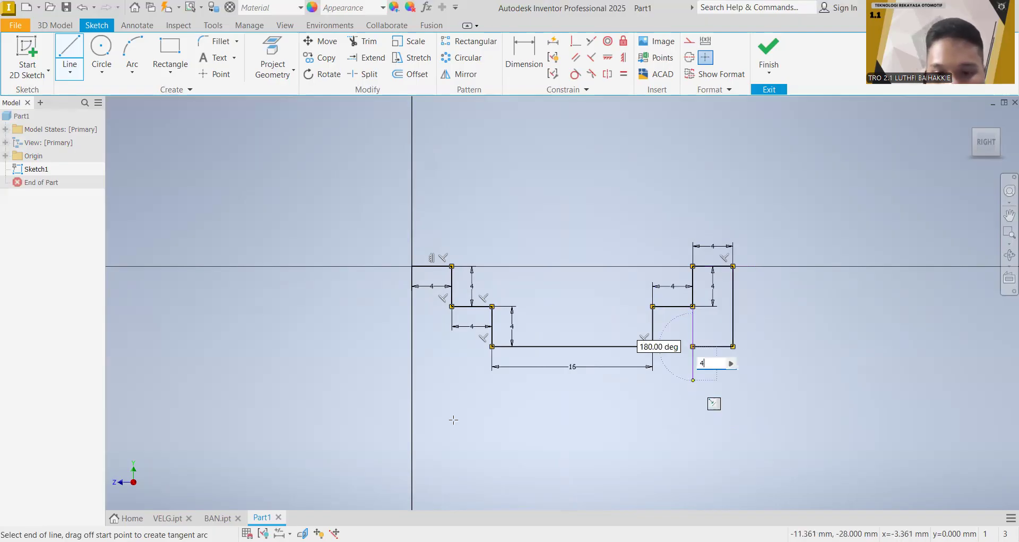
key(Return)
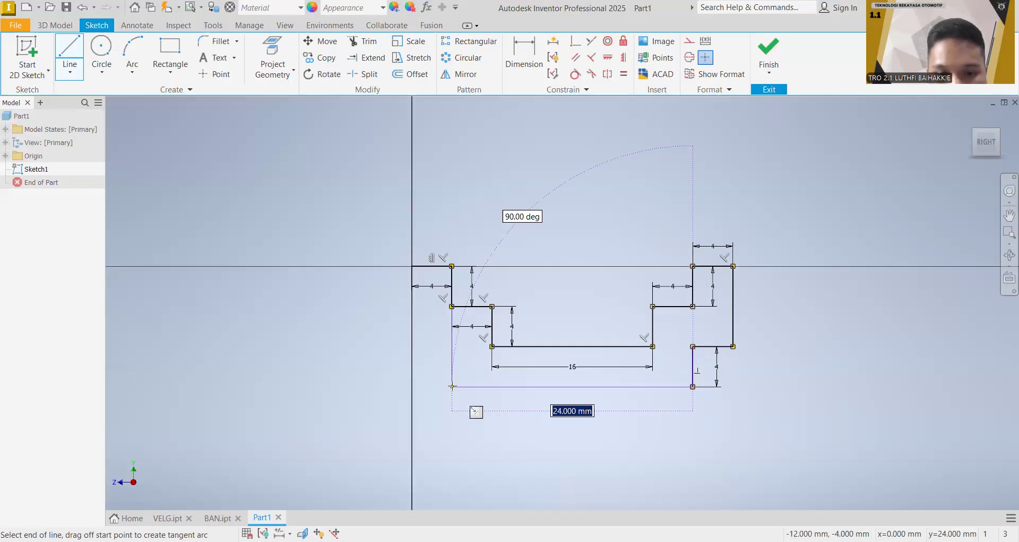
key(Return)
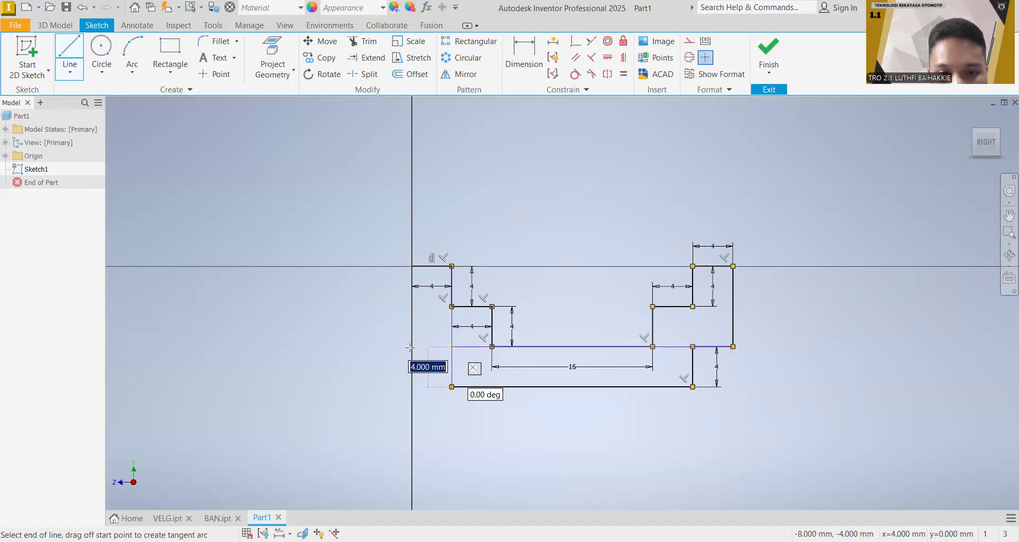
click(451, 347)
key(Escape)
Step: Close the rim profile with a 4 mm horizontal line to the vertical axis and a vertical line up to the origin
click(70, 53)
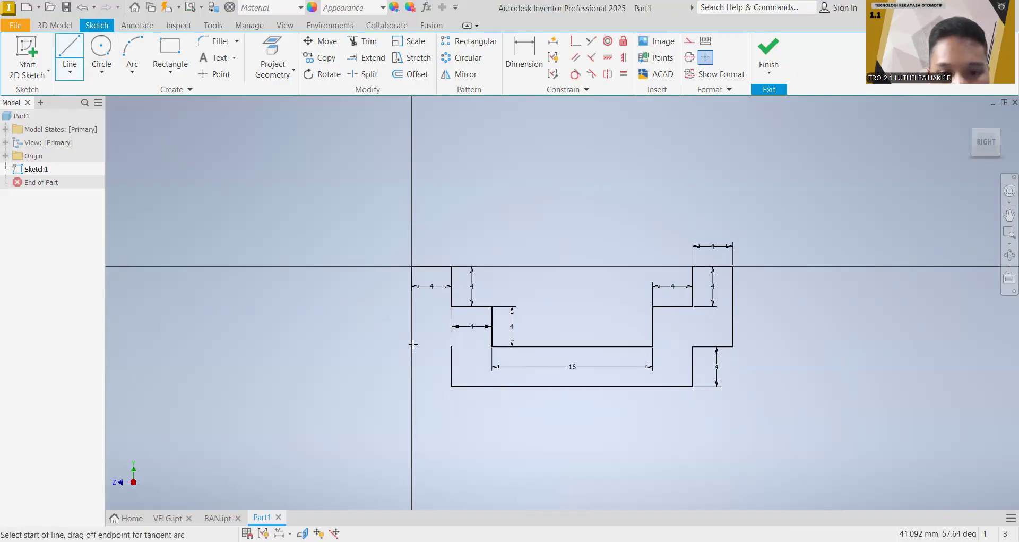
click(452, 346)
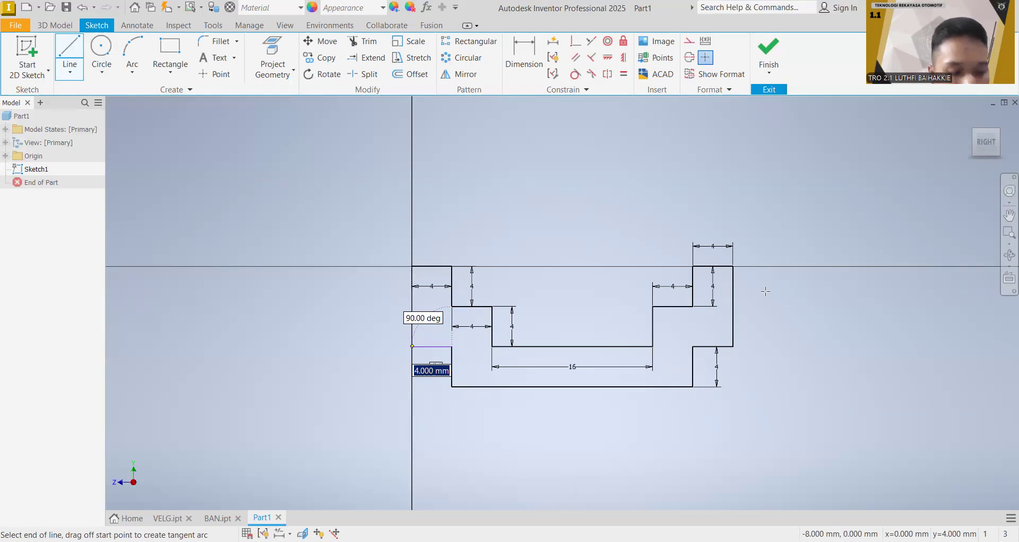
key(Return)
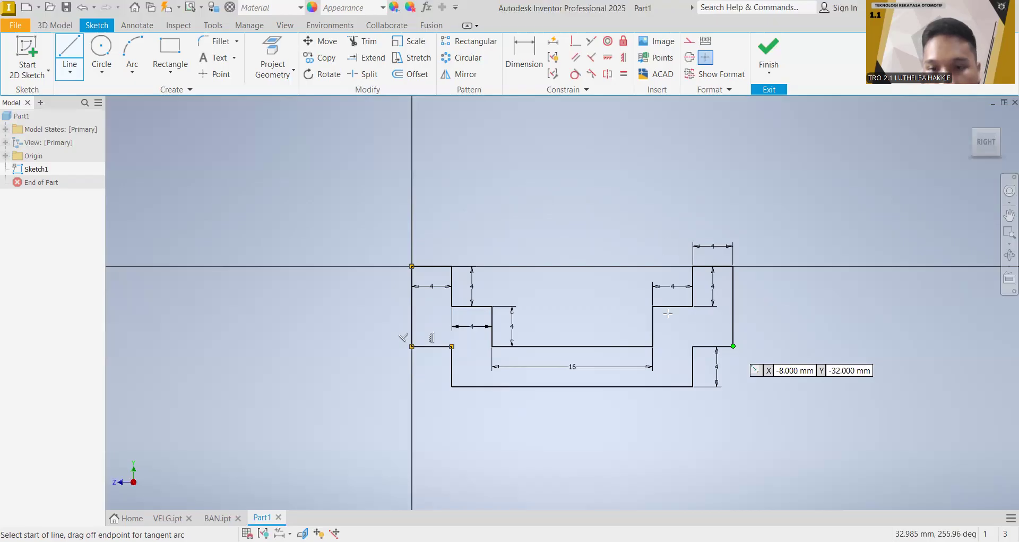
Step: From the profile's lower corner farthest from the origin, draw a 25 mm line down and a 28 mm horizontal line back toward the vertical axis
click(733, 346)
scroll(663, 321, down, 3)
text(25)
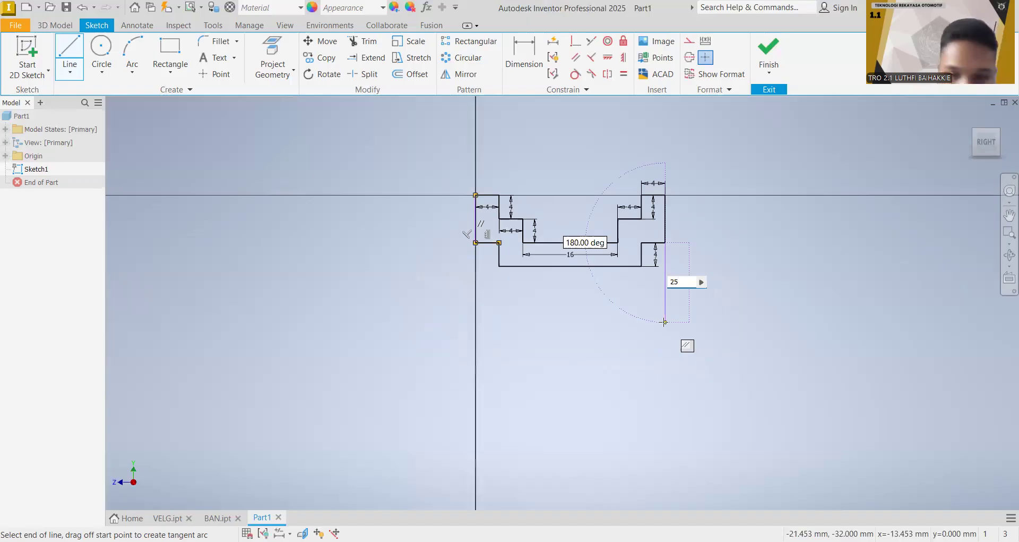
key(Return)
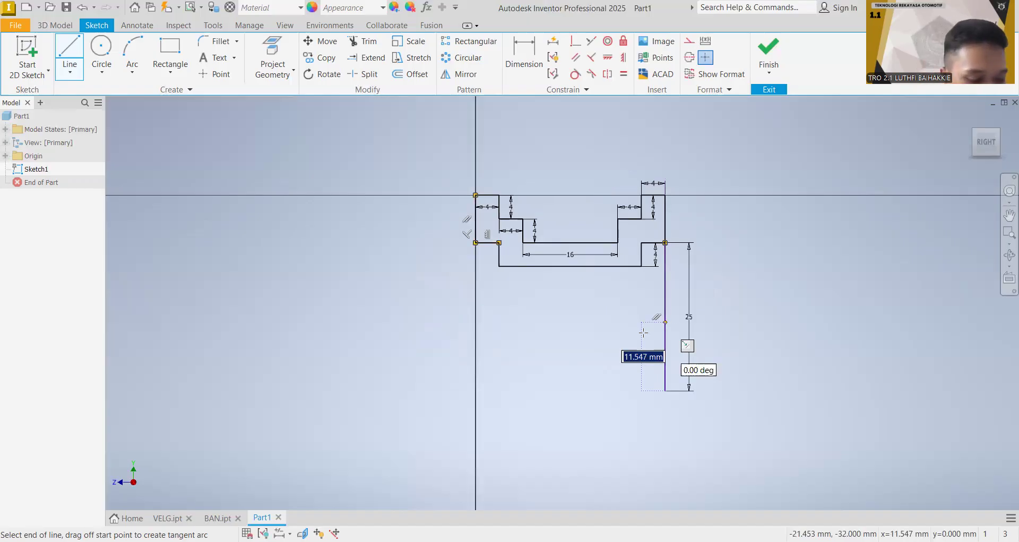
click(498, 390)
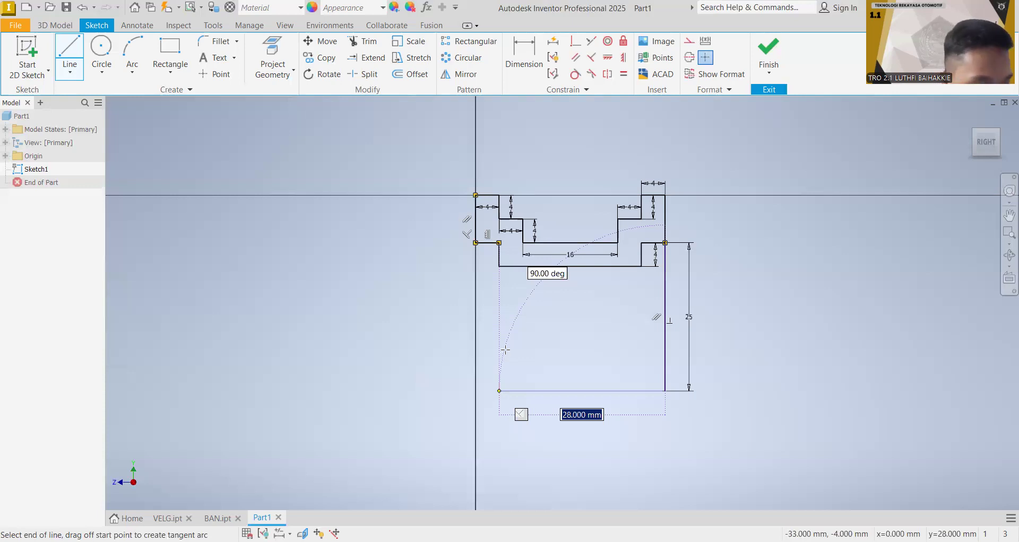
key(Return)
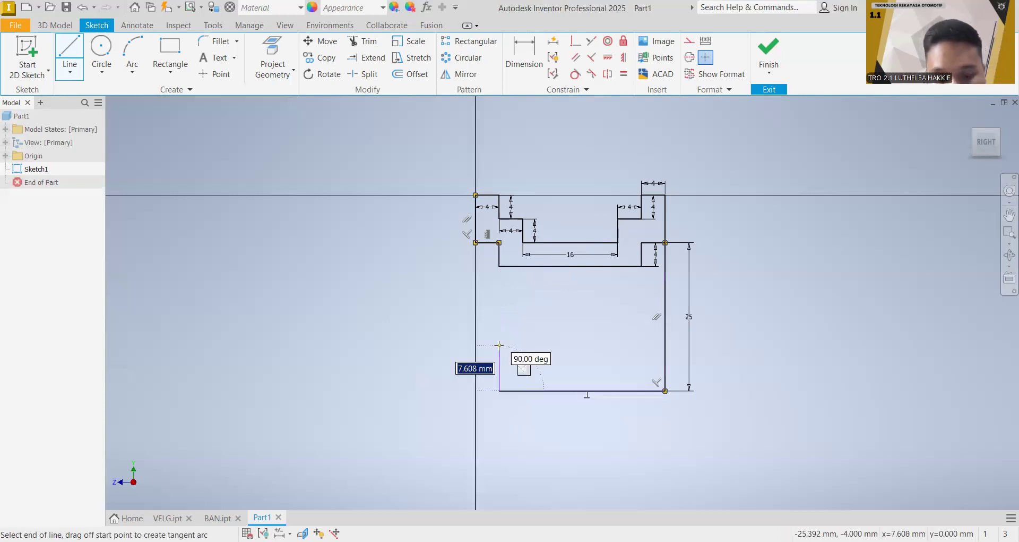
Step: From the free end of the bottom horizontal line, draw an 8 mm line up, ending in a 4 mm square centred 2 mm either side of it
text(8)
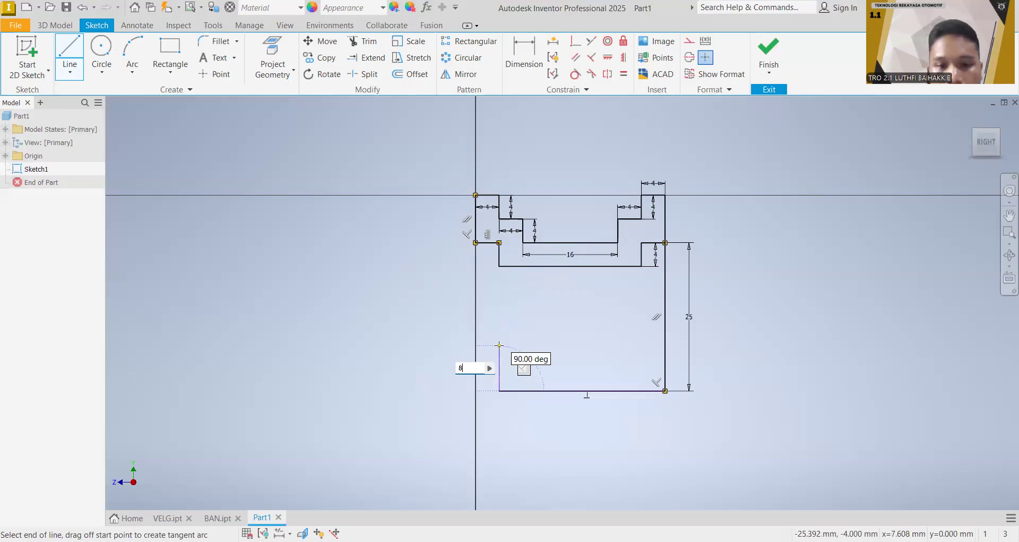
key(Return)
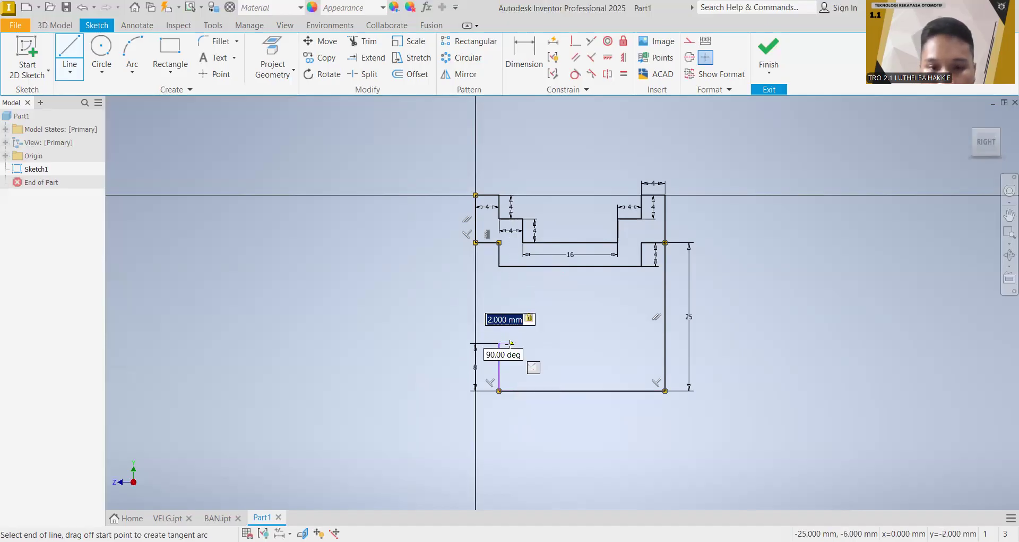
key(Return)
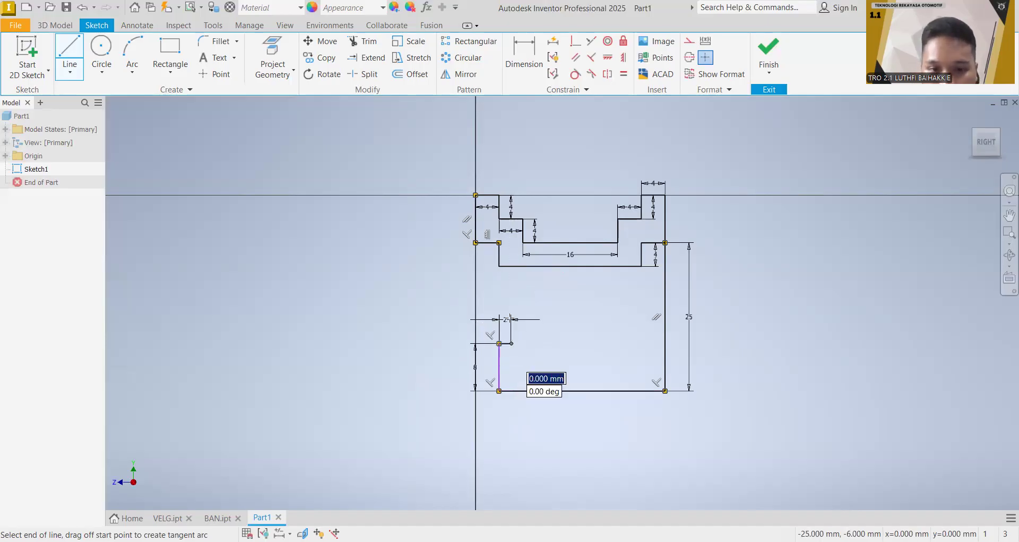
text(4)
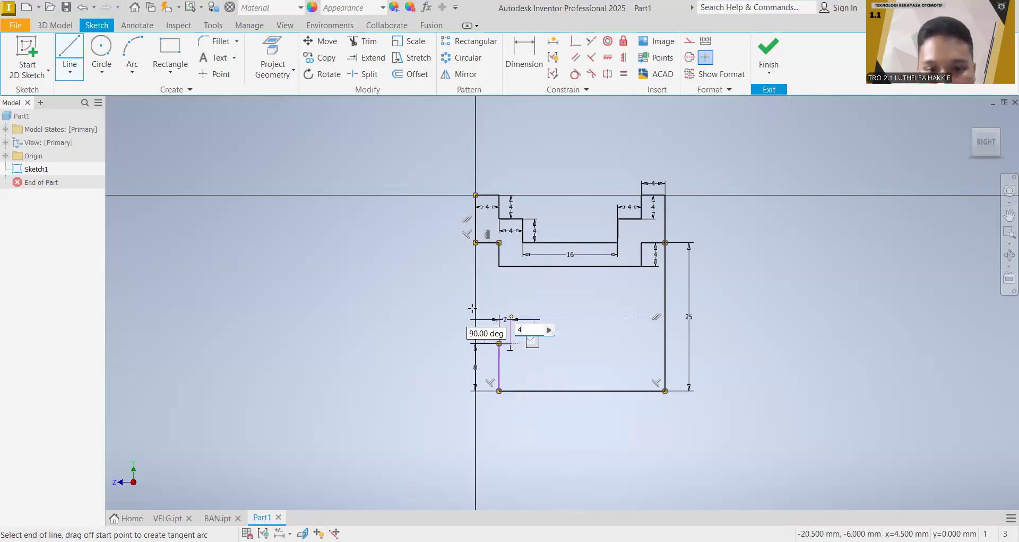
key(Return)
text(4)
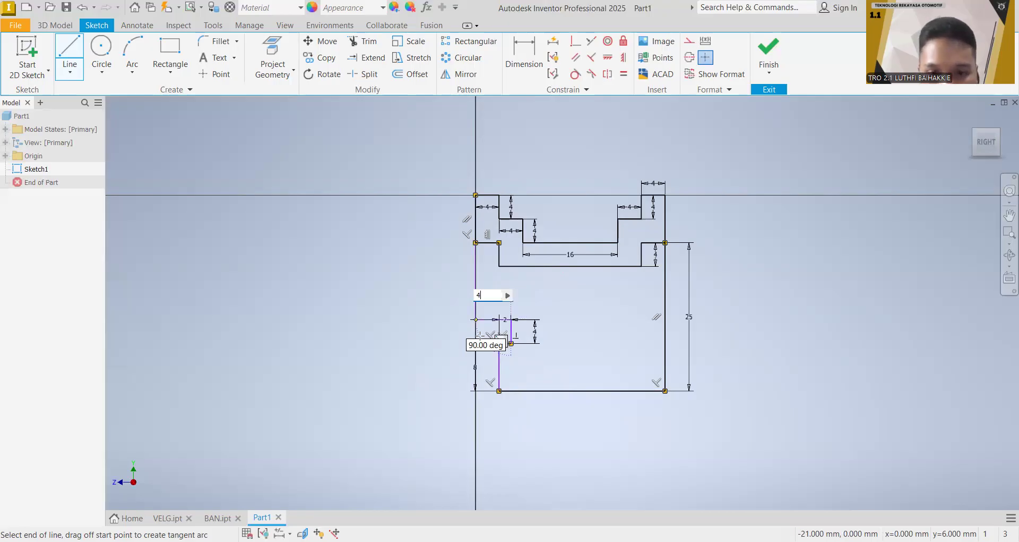
key(Return)
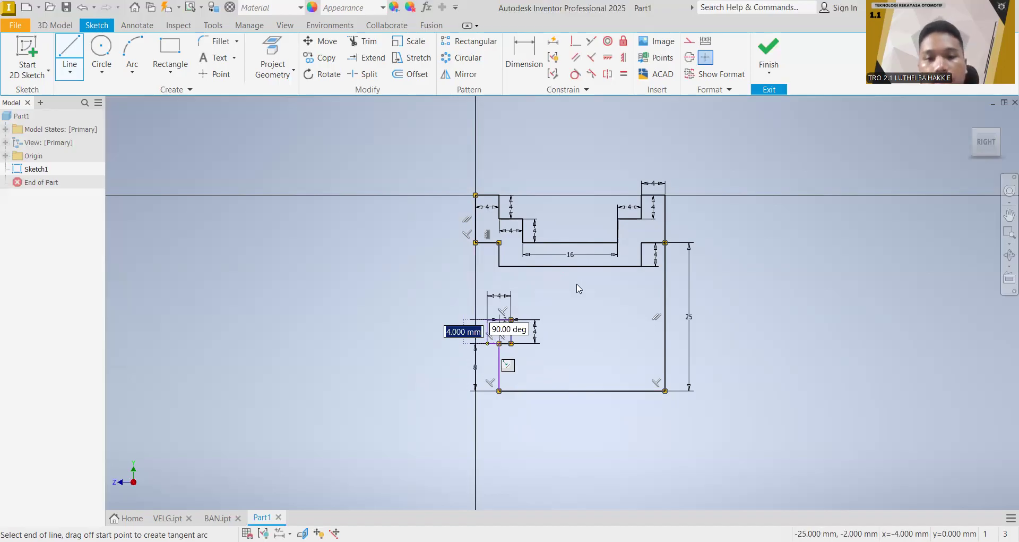
key(Escape)
Step: Delete the 25 mm vertical line below the rim profile and the 8 mm vertical line below the small square
scroll(606, 352, down, 3)
scroll(547, 340, up, 5)
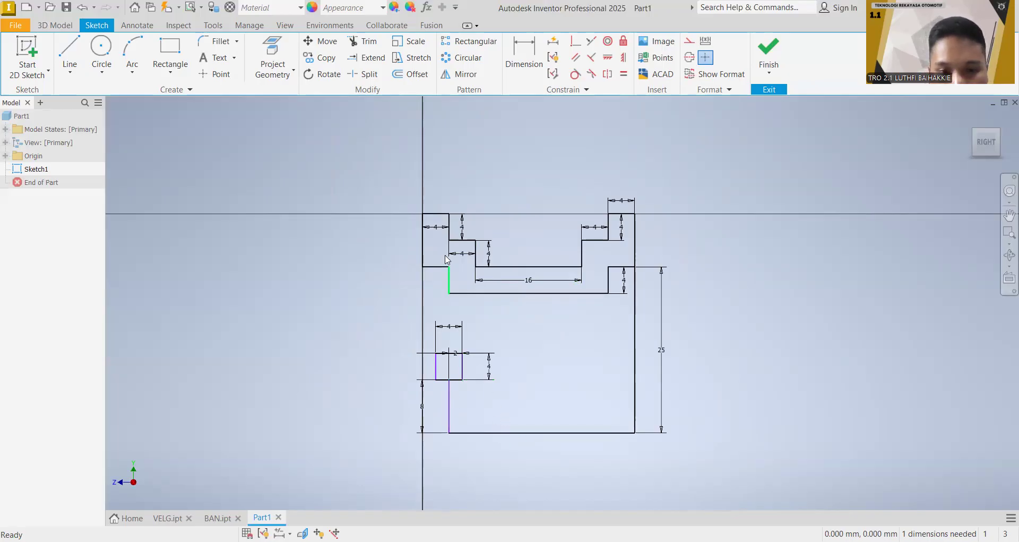
right_click(638, 341)
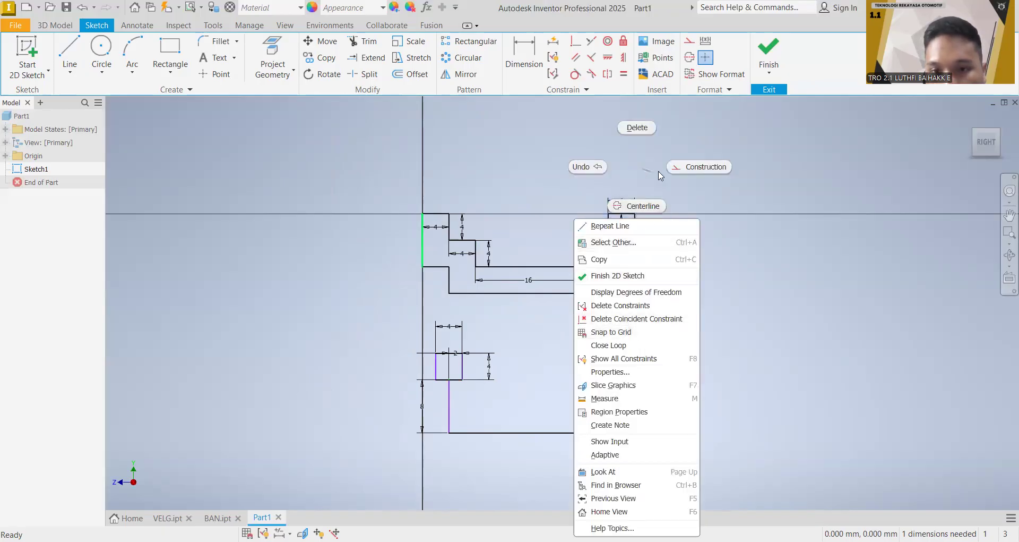
click(637, 129)
right_click(450, 393)
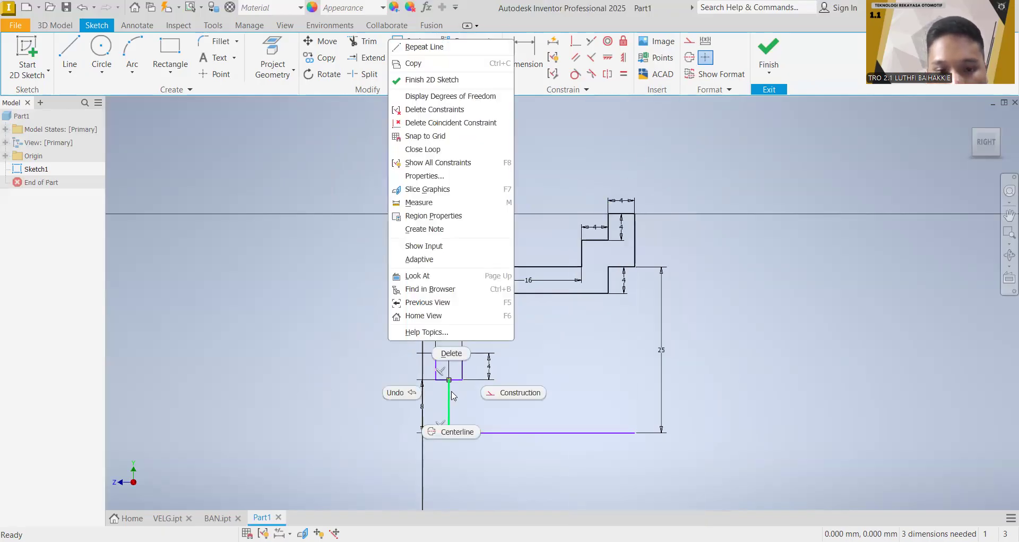
click(459, 359)
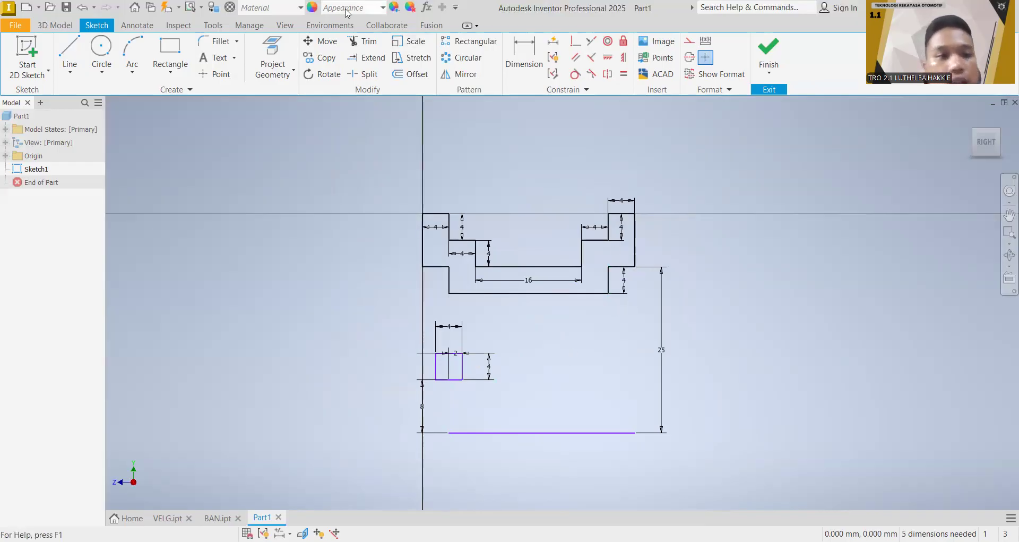
Step: Revolve the stepped rim profile and the 4 mm square a full 360 degrees about the bottom horizontal line
click(55, 25)
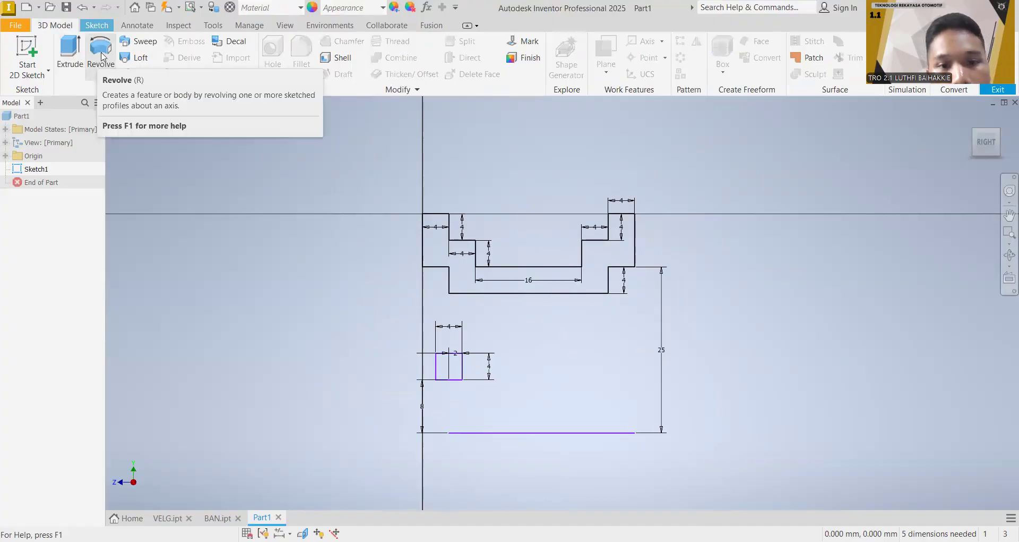
click(101, 55)
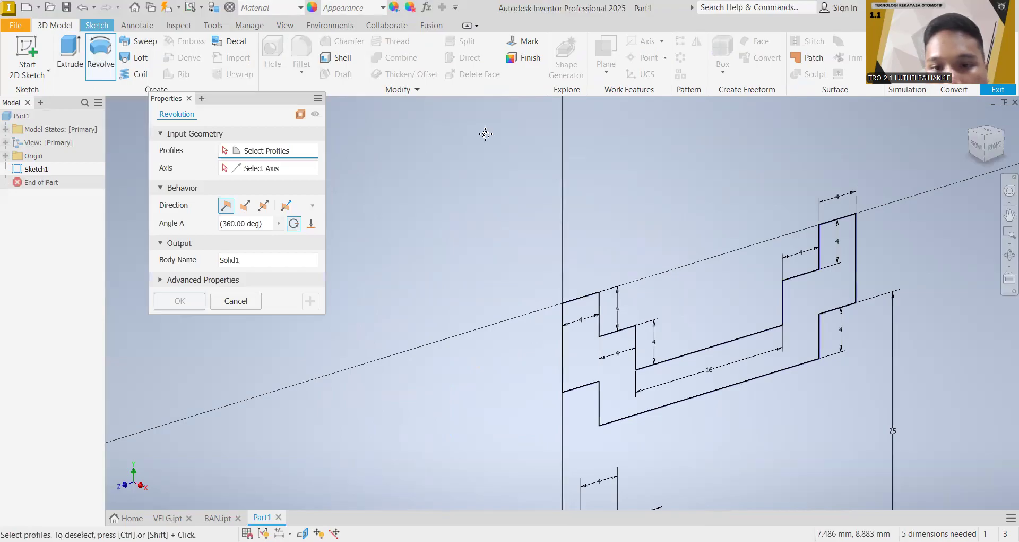
click(568, 266)
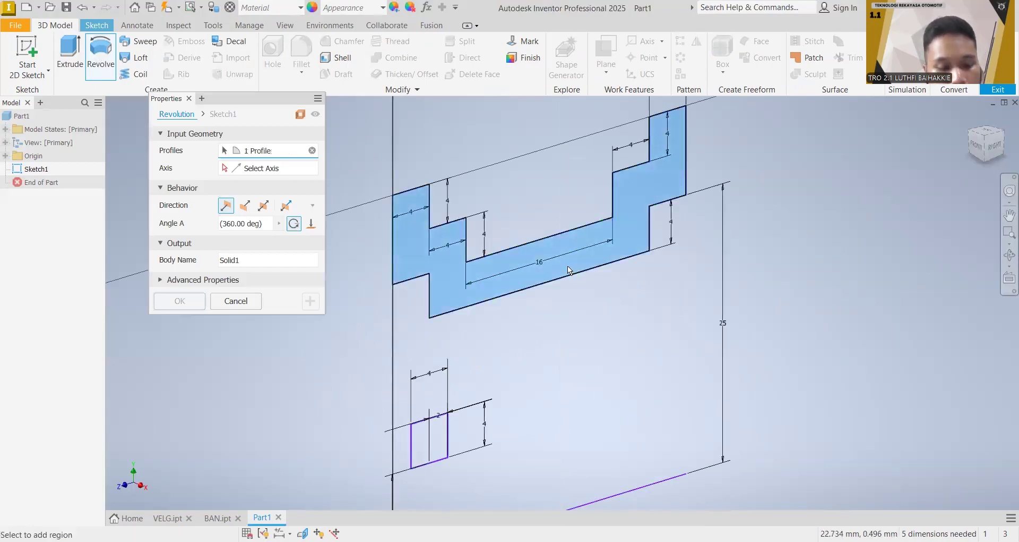
click(435, 435)
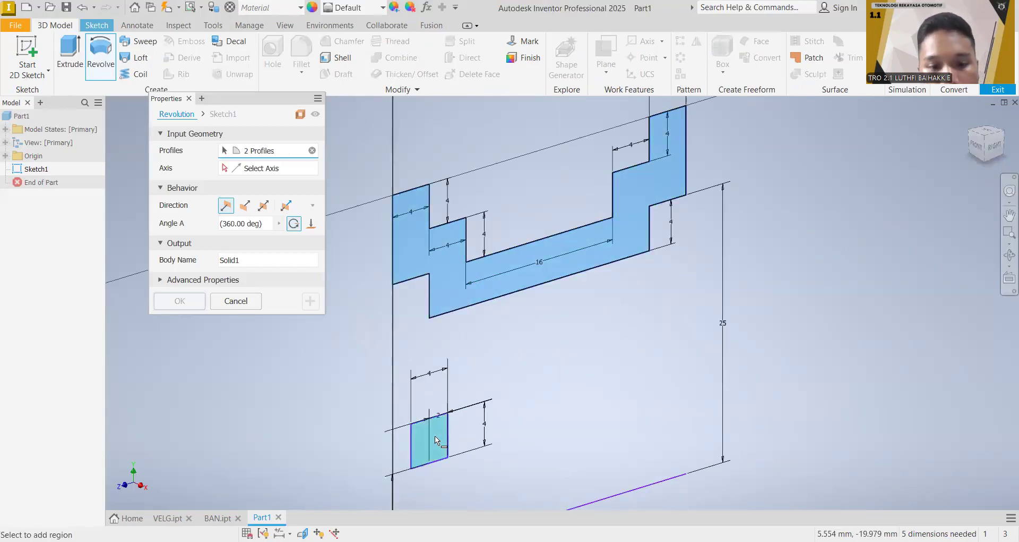
mouse_move(523, 376)
middle_down()
mouse_move(464, 272)
mouse_move(402, 227)
middle_up()
click(269, 169)
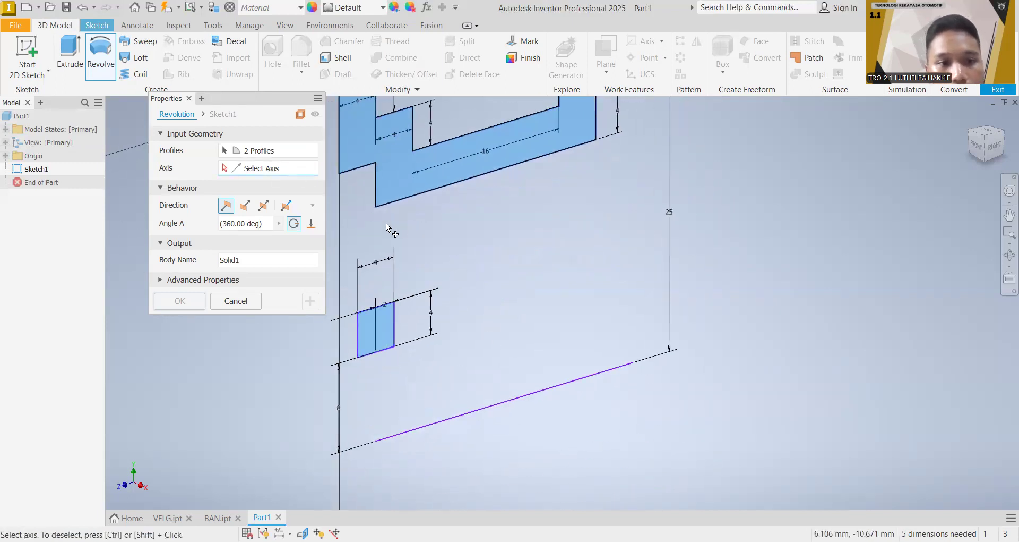
click(533, 392)
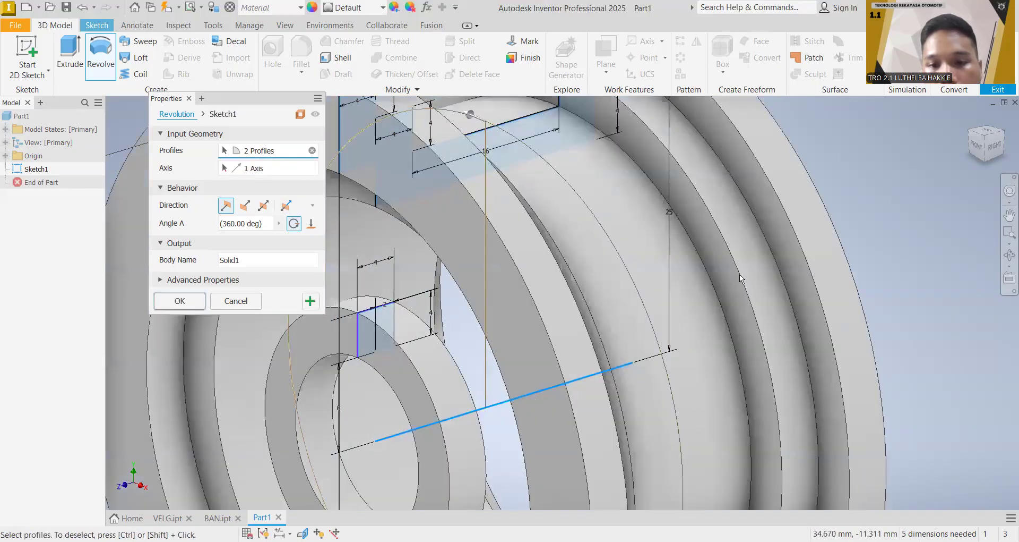
middle_drag(690, 212, 644, 225)
scroll(643, 218, down, 10)
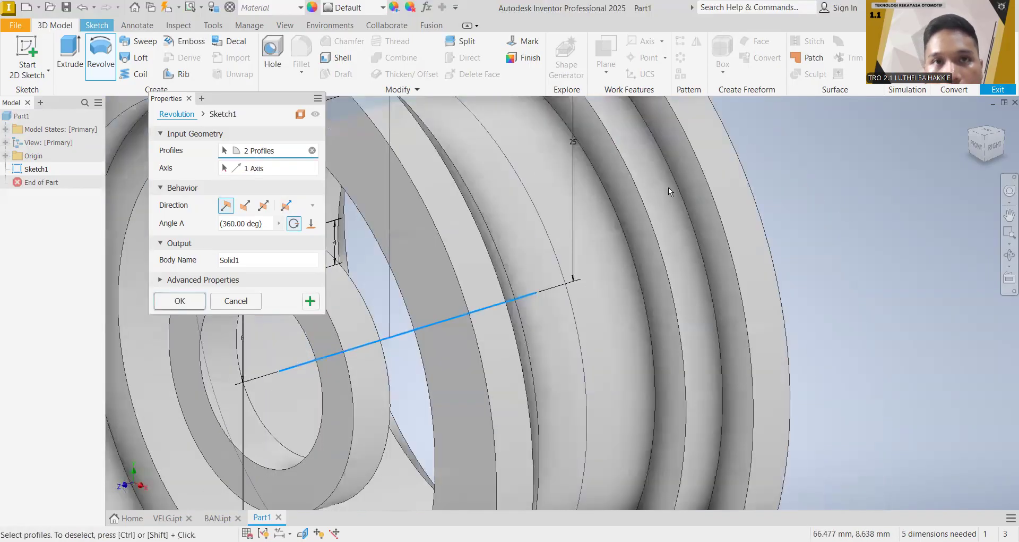
scroll(637, 223, up, 10)
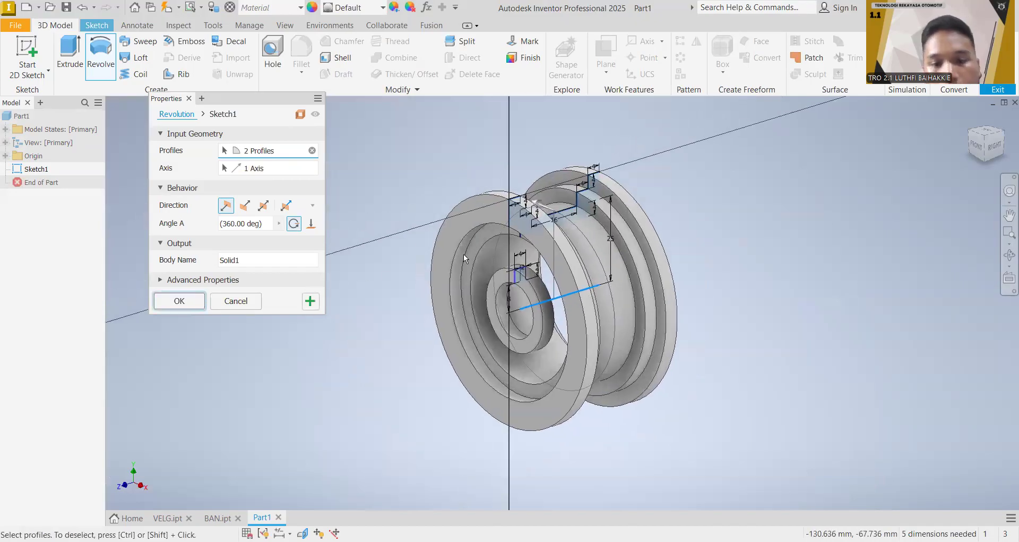
key(Return)
Step: Orient the model to the front view and start a new sketch on the hub ring's front face with the Line tool
middle_drag(707, 307, 683, 377)
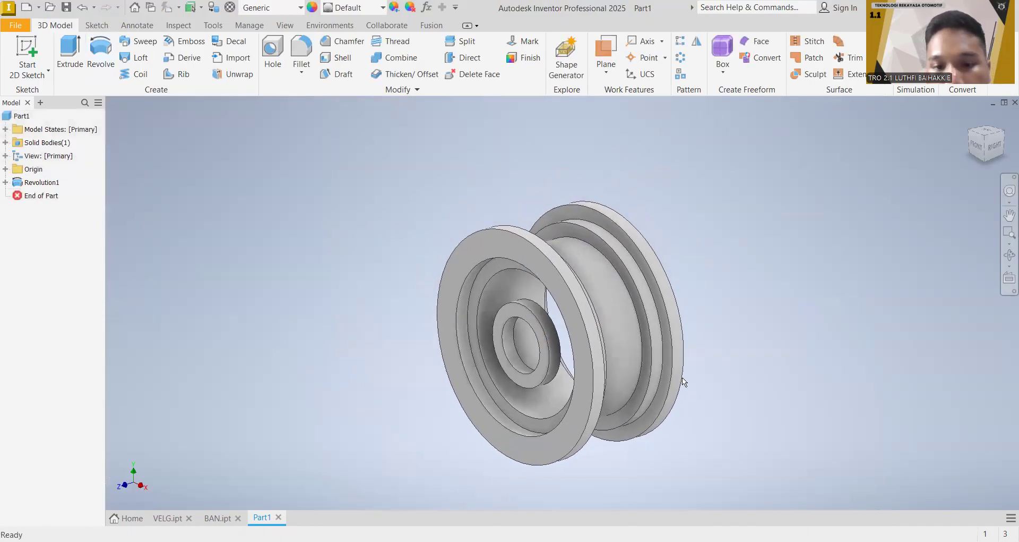
click(981, 150)
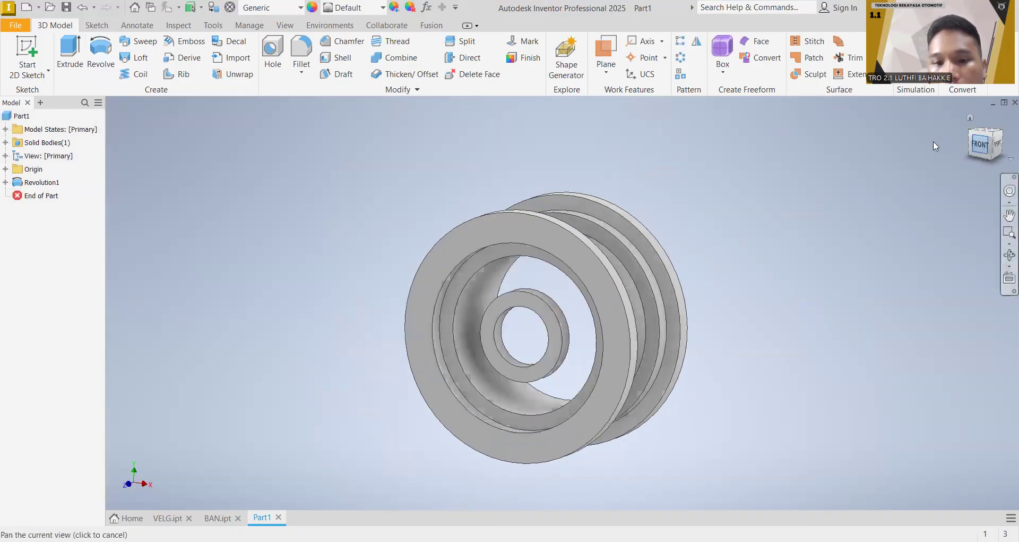
scroll(550, 275, up, 3)
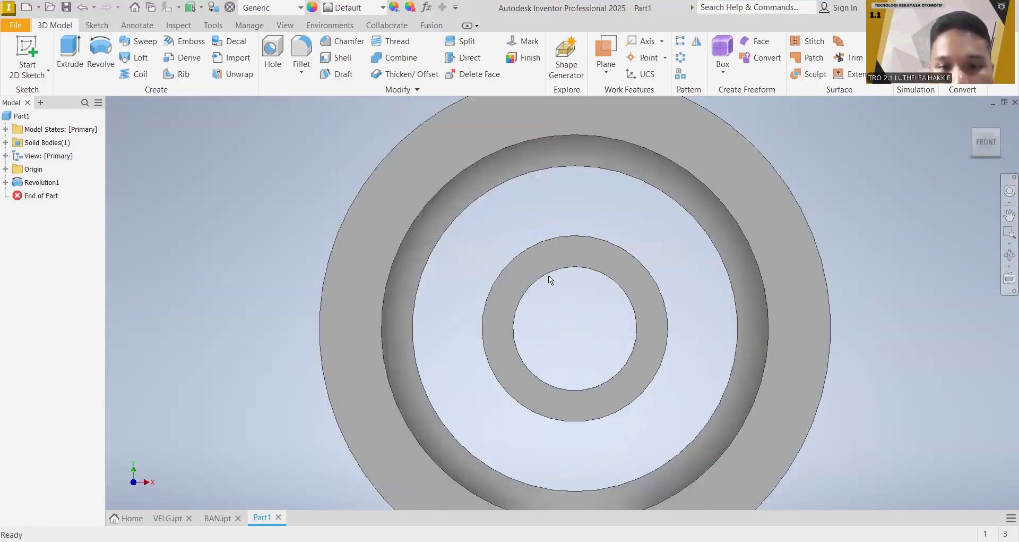
middle_drag(616, 278, 554, 366)
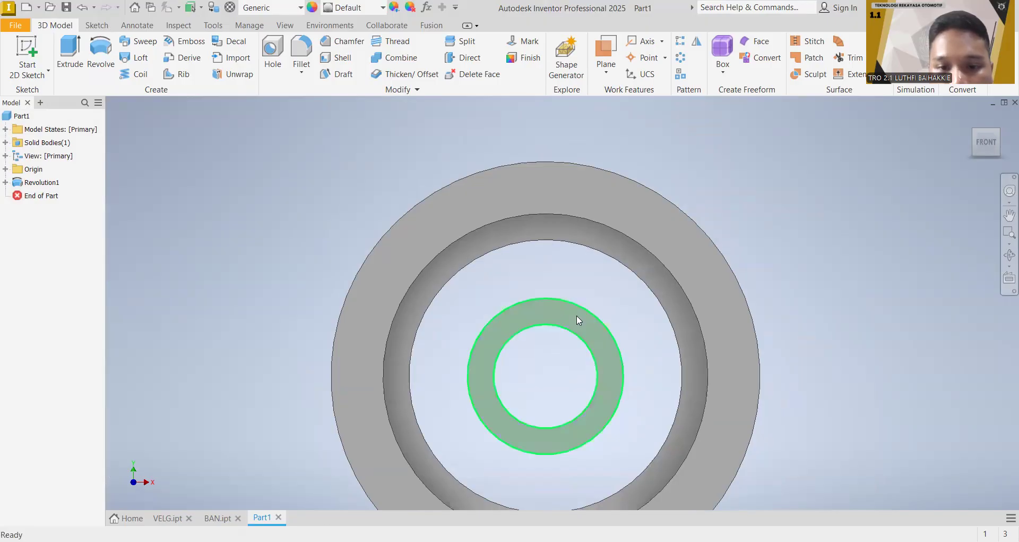
scroll(577, 315, down, 3)
scroll(577, 315, up, 4)
scroll(577, 319, up, 2)
middle_drag(537, 250, 546, 307)
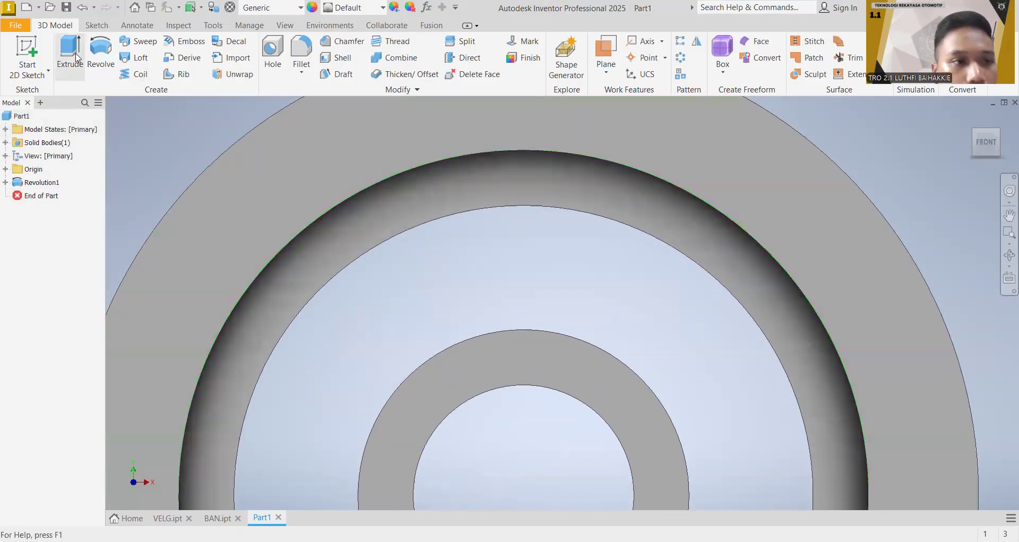
click(96, 25)
click(69, 53)
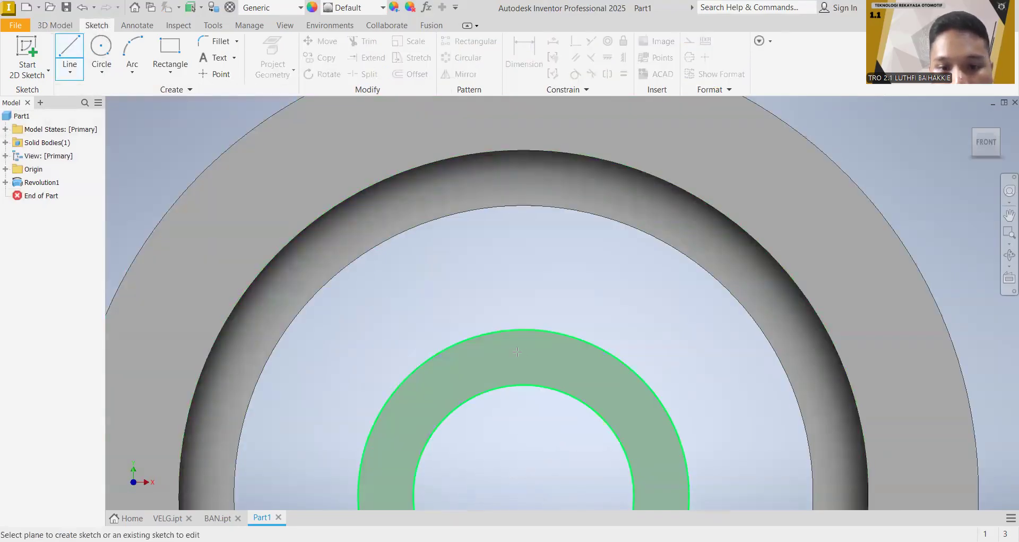
click(533, 348)
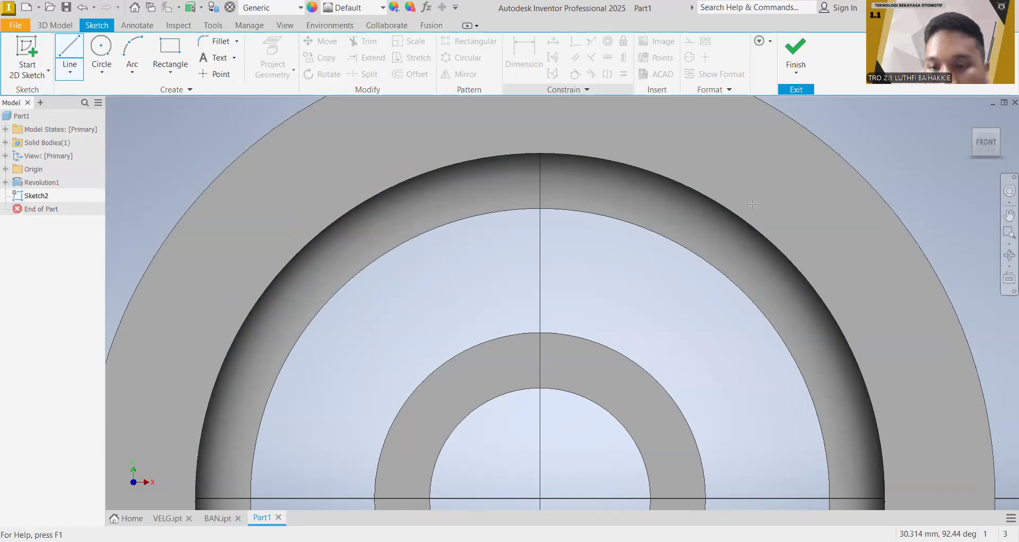
Step: Draw two vertical spoke lines about 5 mm apart and 13 mm long, from the hub's outer circle up to the front flange's inner edge
click(753, 204)
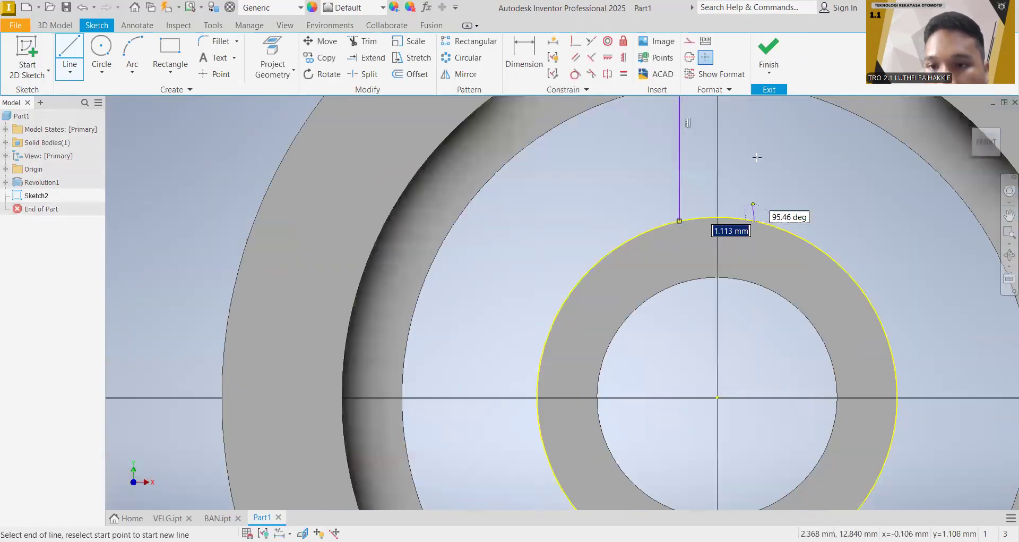
middle_drag(757, 157, 680, 305)
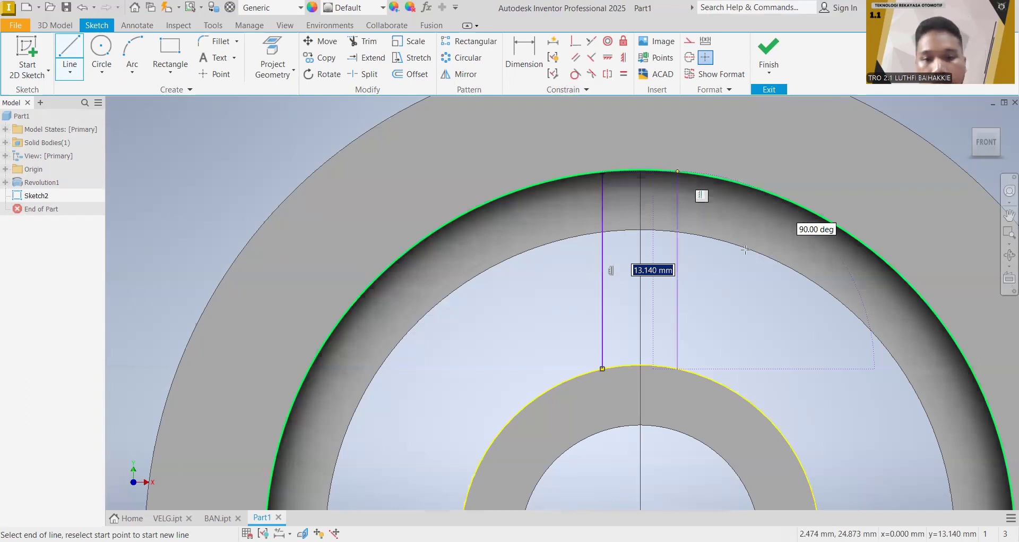
click(677, 171)
key(Escape)
middle_drag(714, 246, 630, 224)
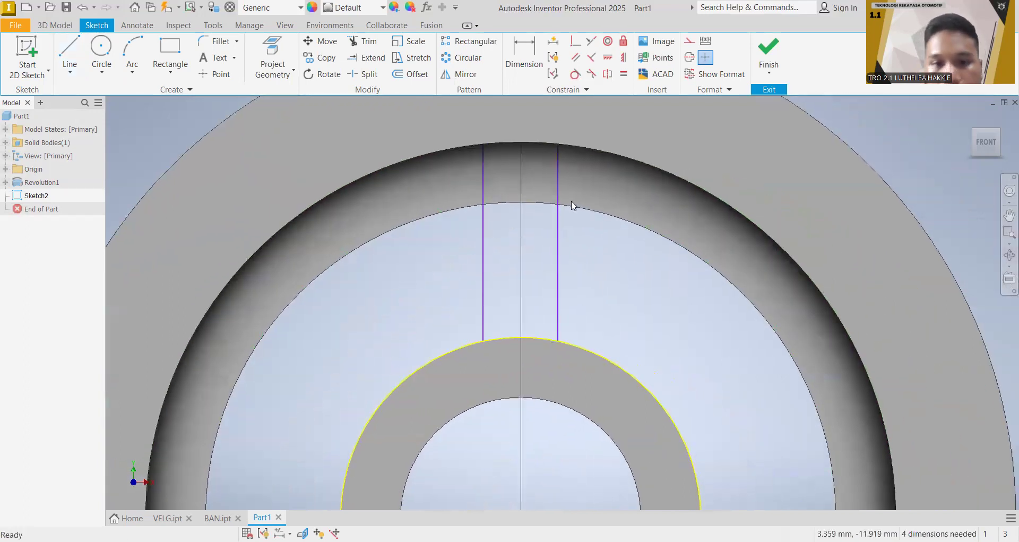
Step: Close both ends of the spoke outline with three-point arcs following the hub's outer circle and the flange's inner edge
click(132, 53)
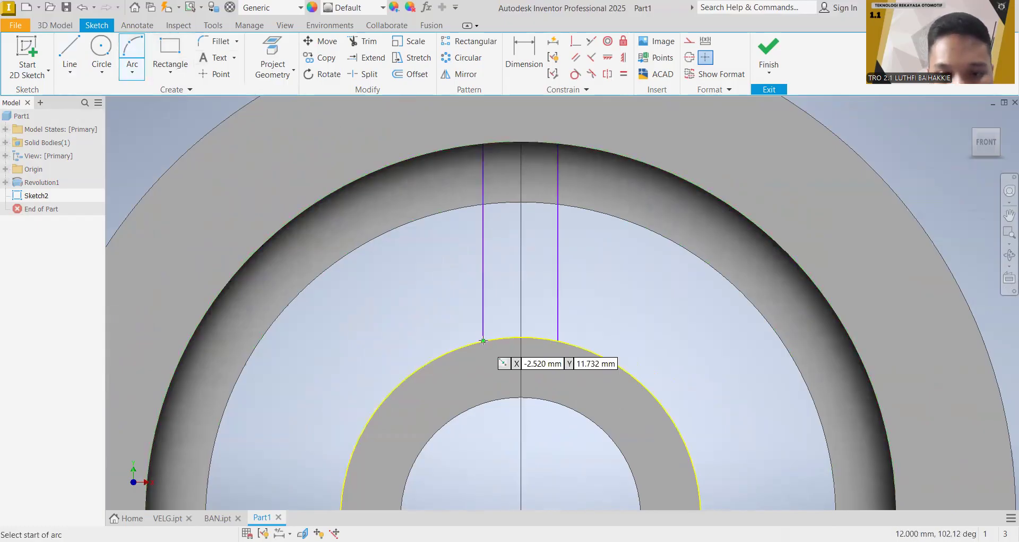
click(484, 341)
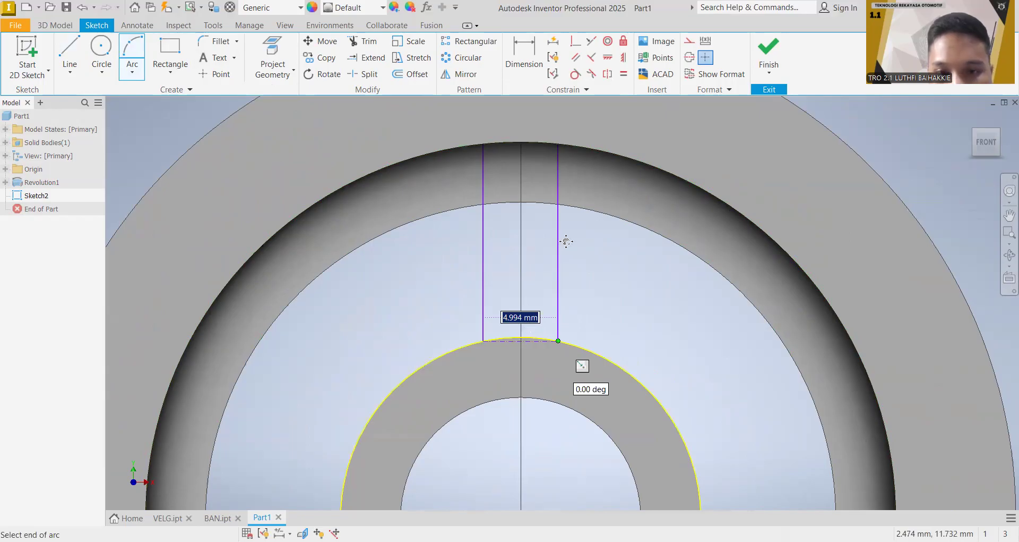
scroll(523, 210, down, 5)
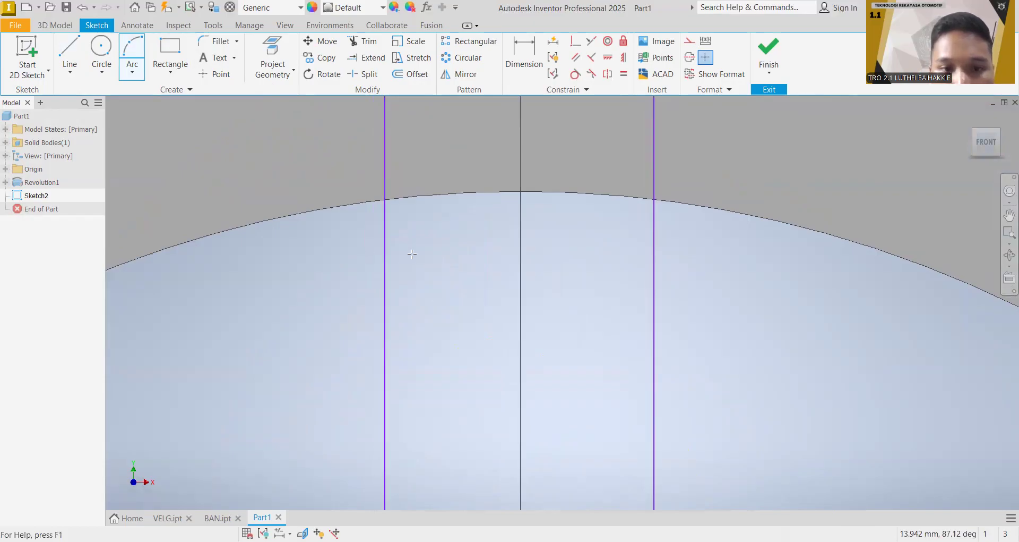
click(631, 252)
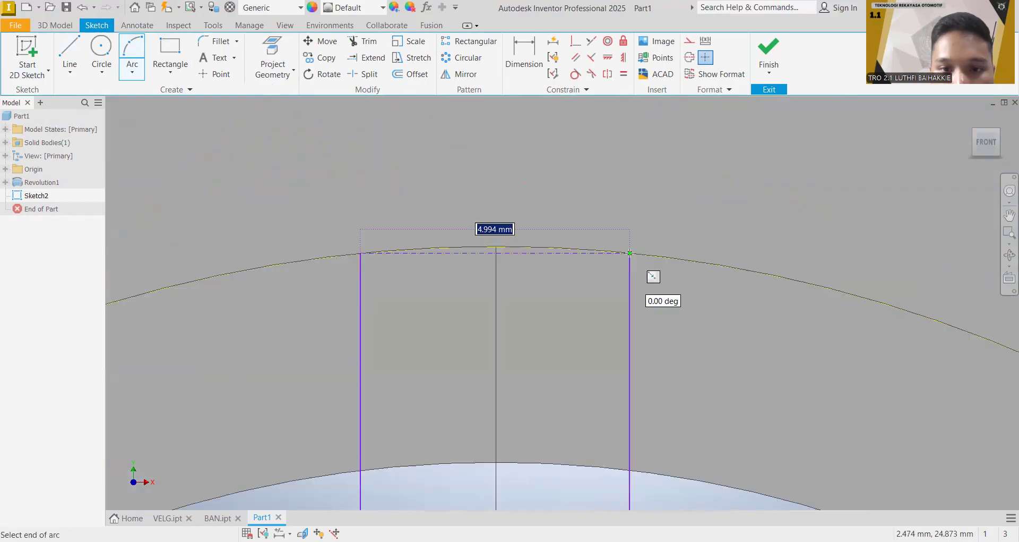
click(497, 245)
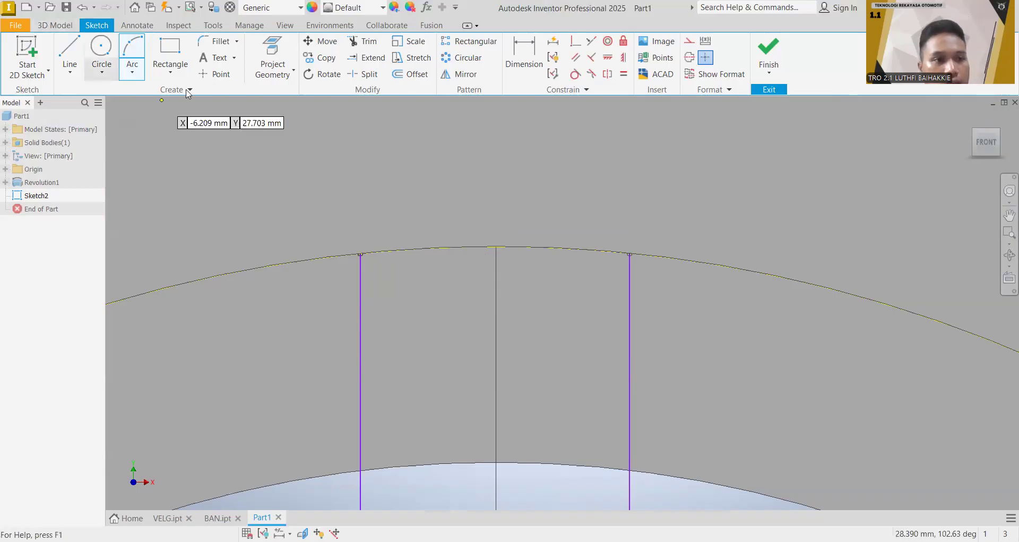
key(Escape)
scroll(483, 239, down, 2)
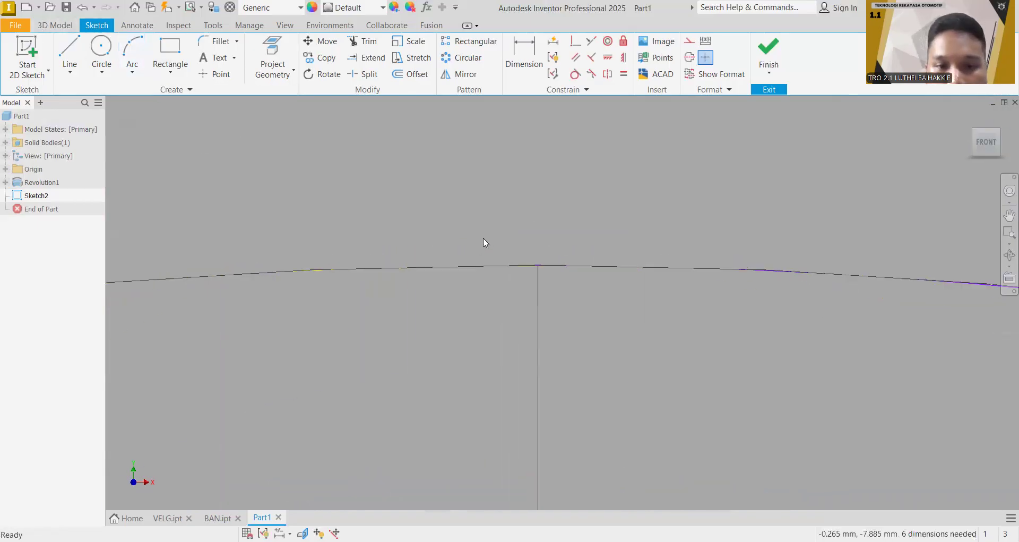
scroll(485, 239, down, 8)
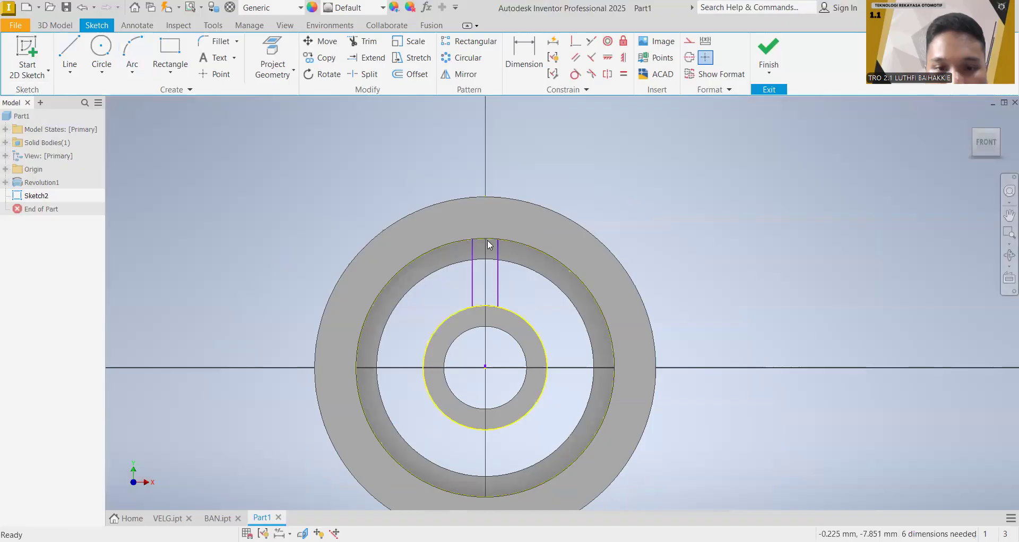
Step: Start a circular sketch pattern and select the spoke outline's two vertical lines and two end arcs as its geometry
scroll(667, 232, up, 6)
middle_drag(511, 285, 623, 177)
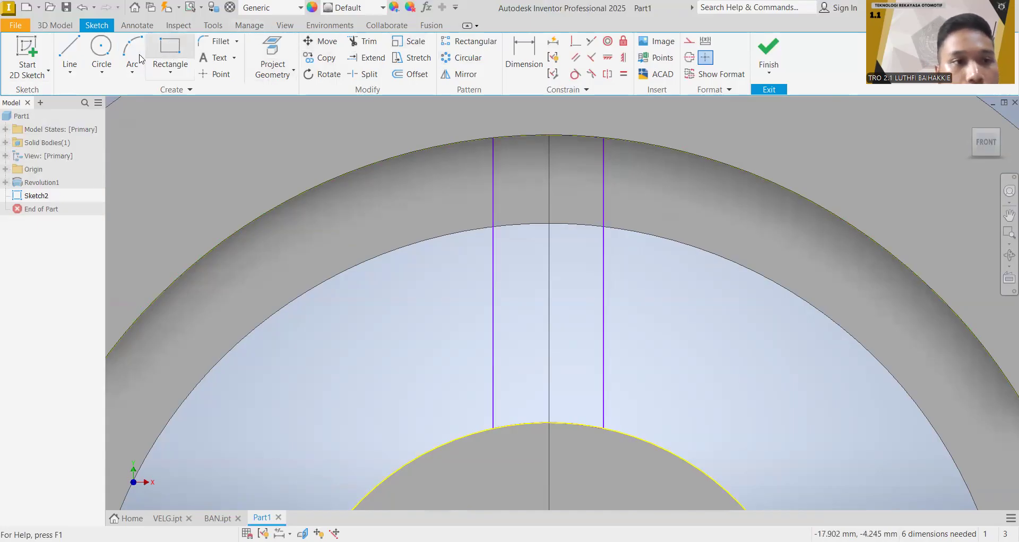
click(471, 57)
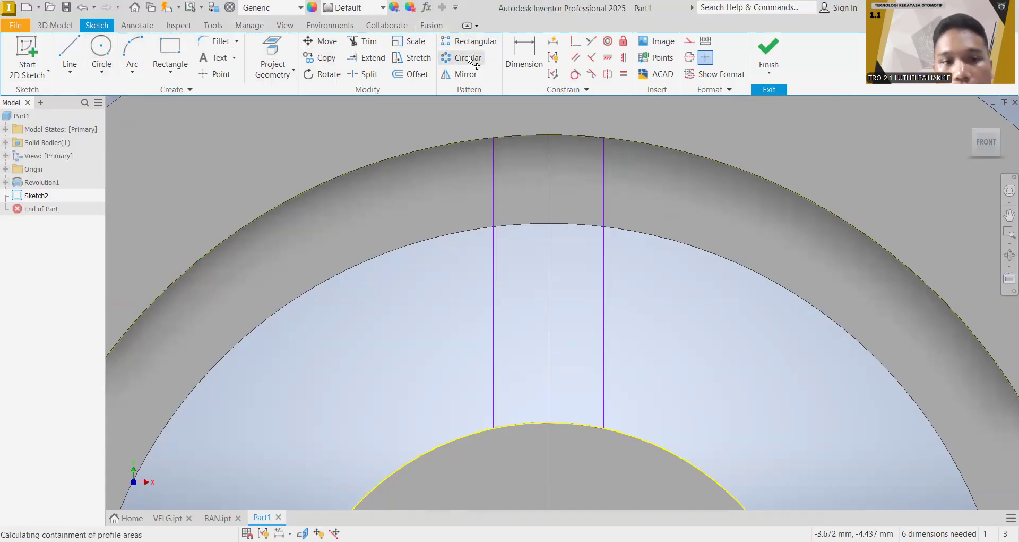
click(502, 139)
click(494, 218)
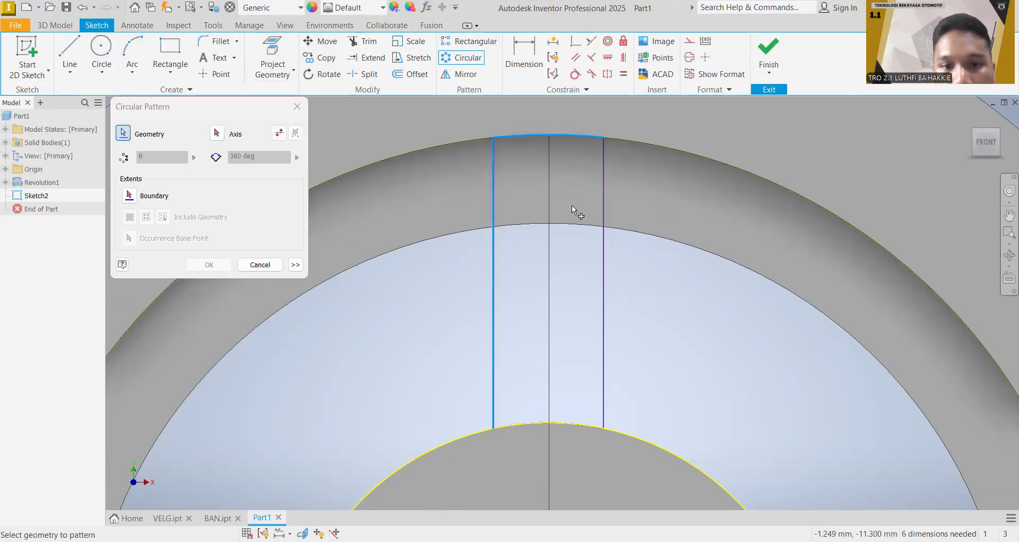
click(605, 230)
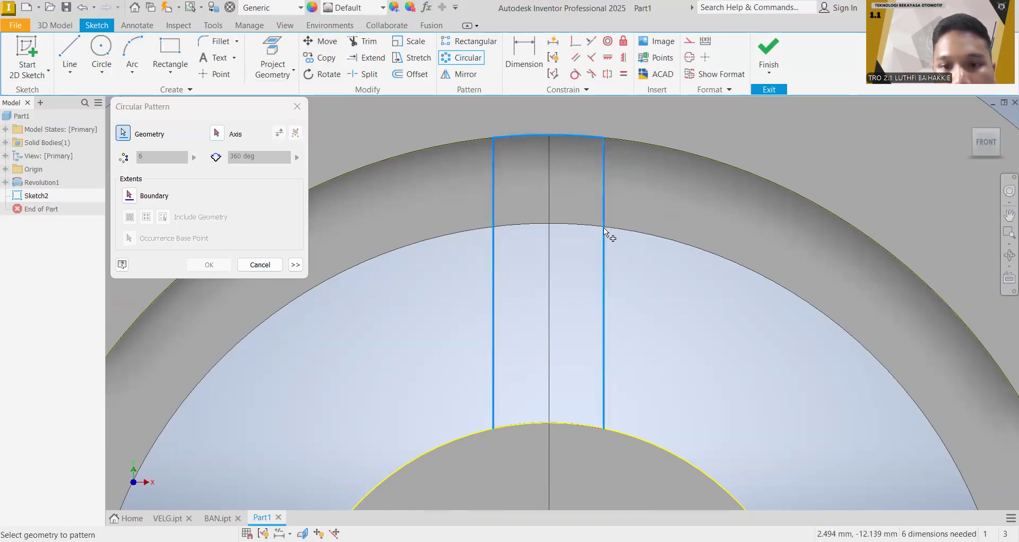
click(546, 423)
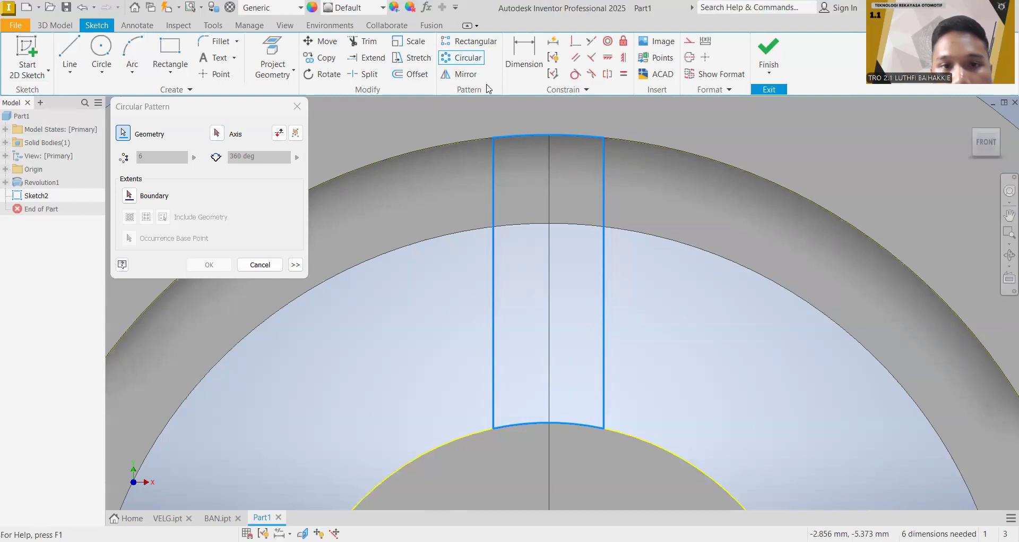
scroll(515, 234, down, 2)
scroll(578, 337, up, 2)
scroll(572, 348, down, 4)
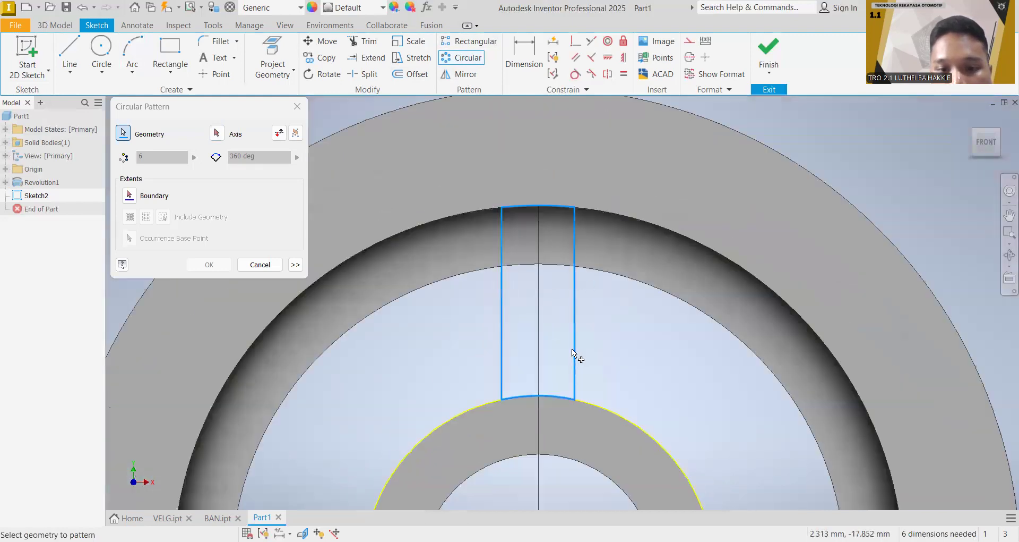
Step: Use the hub's centre point as the pattern axis and set the number of spoke occurrences to 6
click(217, 133)
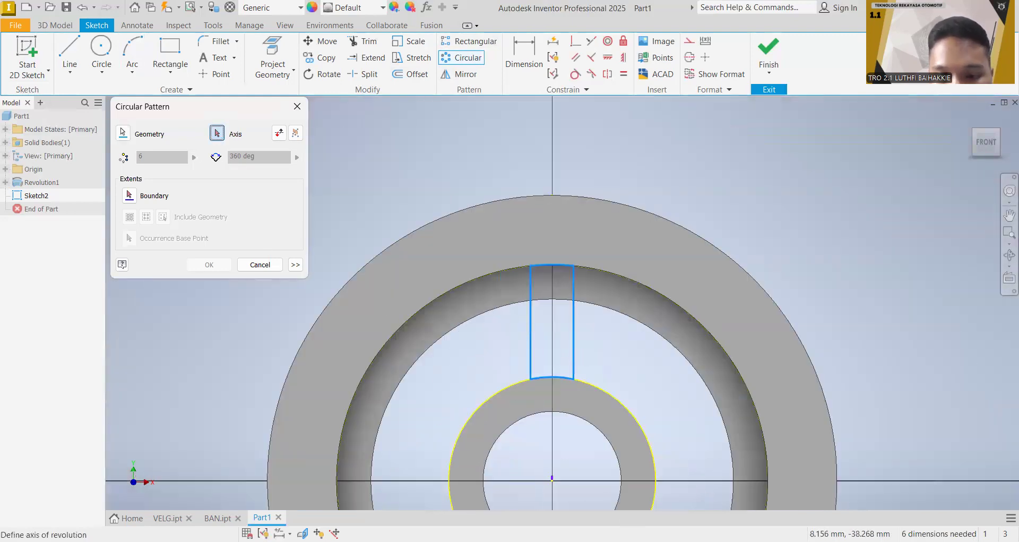
mouse_move(579, 428)
middle_down()
mouse_move(616, 362)
mouse_move(547, 372)
middle_up()
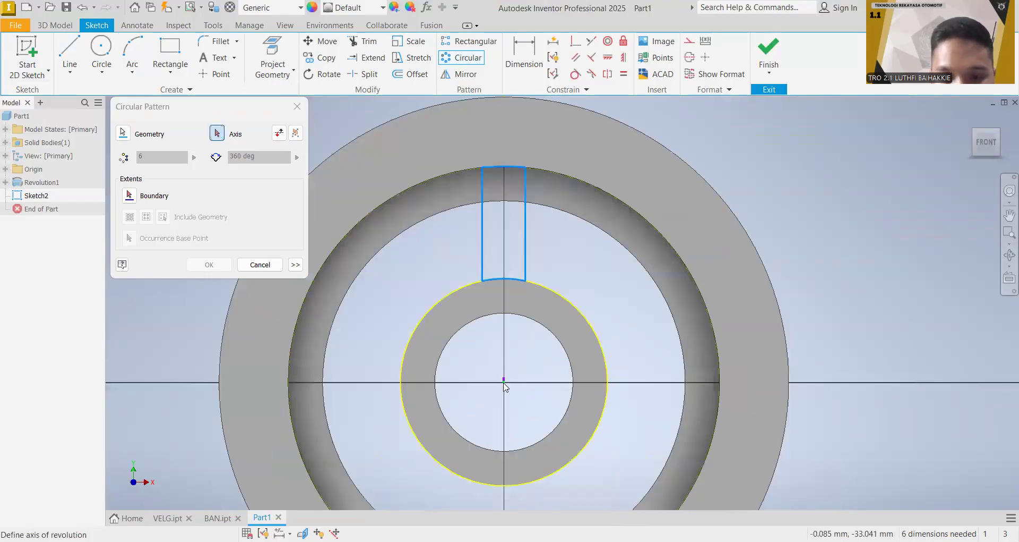
click(504, 381)
middle_drag(599, 233, 555, 188)
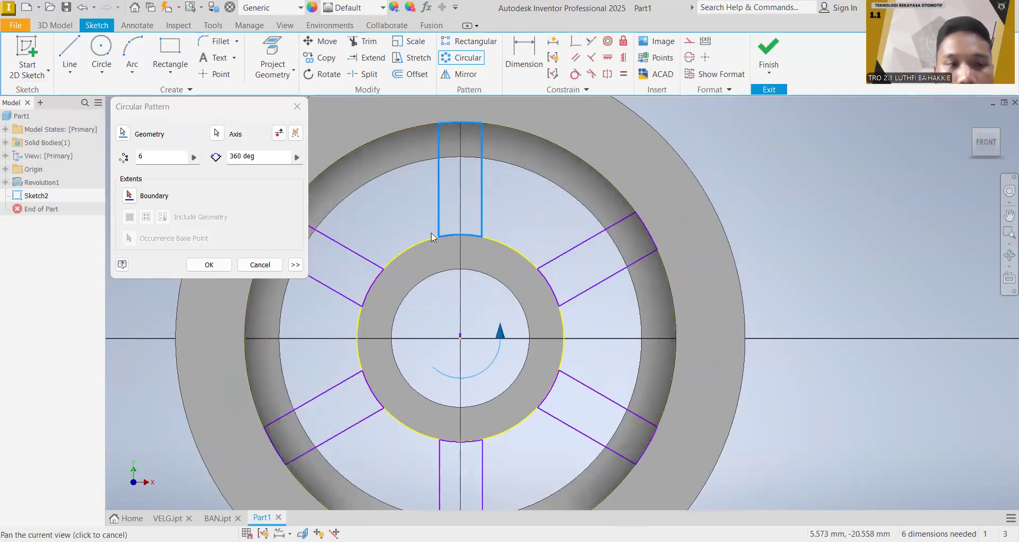
click(171, 155)
key(BackSpace)
text(8)
key(BackSpace)
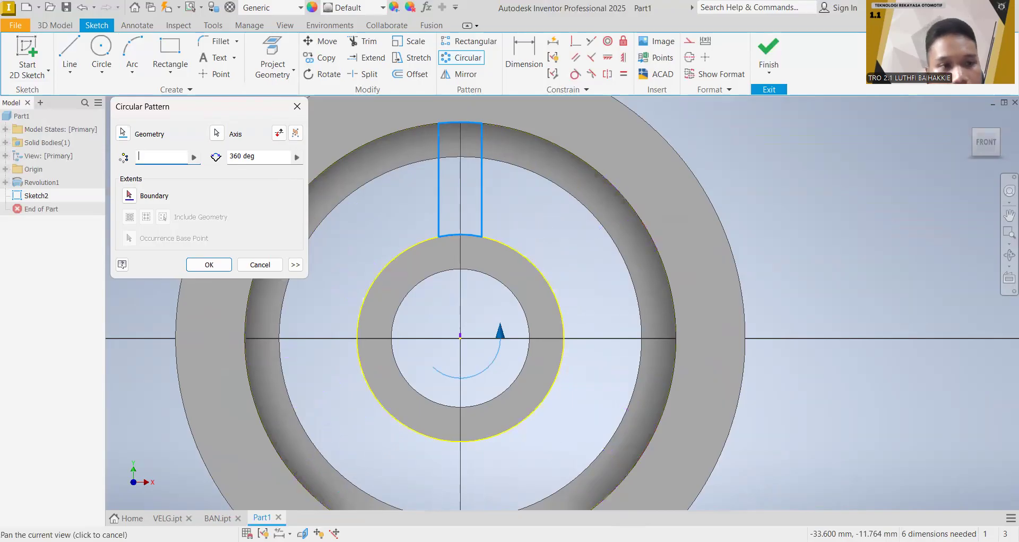
text(6)
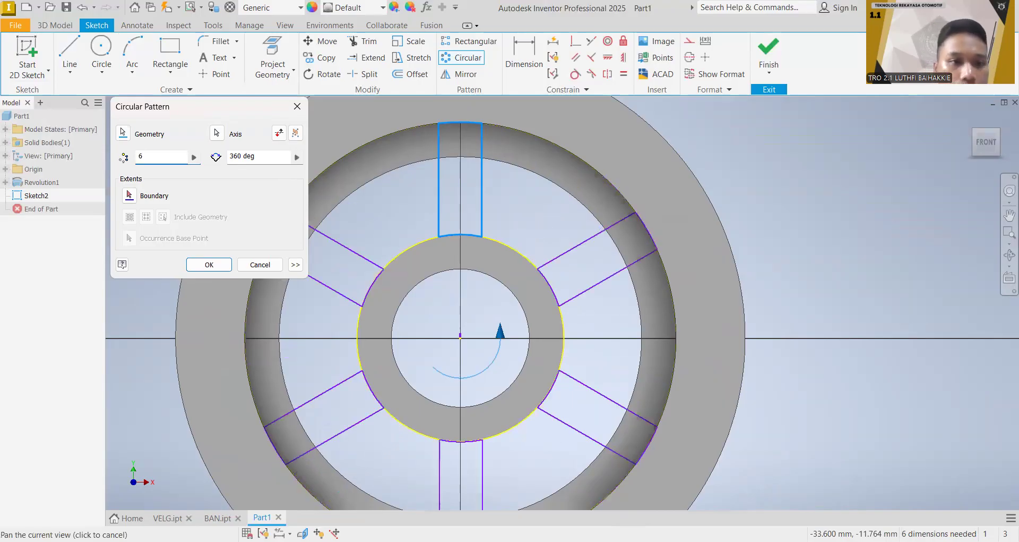
Step: Try a 180-degree angle for the circular spoke pattern
click(242, 155)
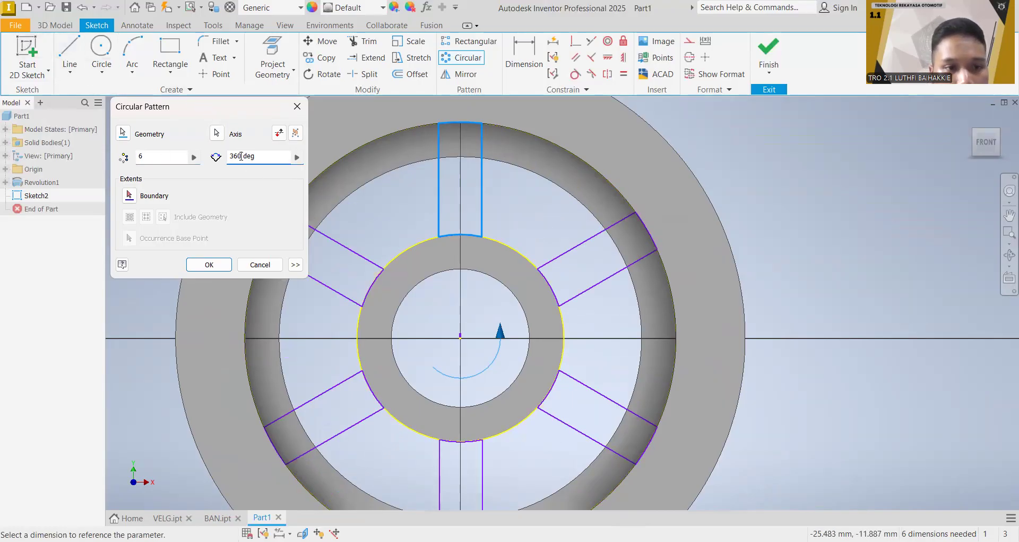
key(BackSpace)
key(BackSpace)
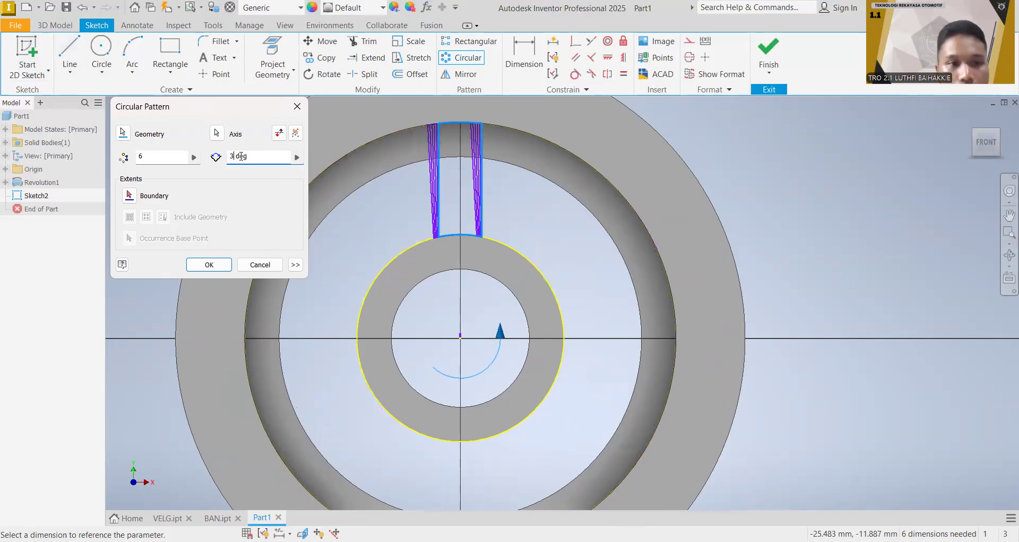
key(BackSpace)
text(180)
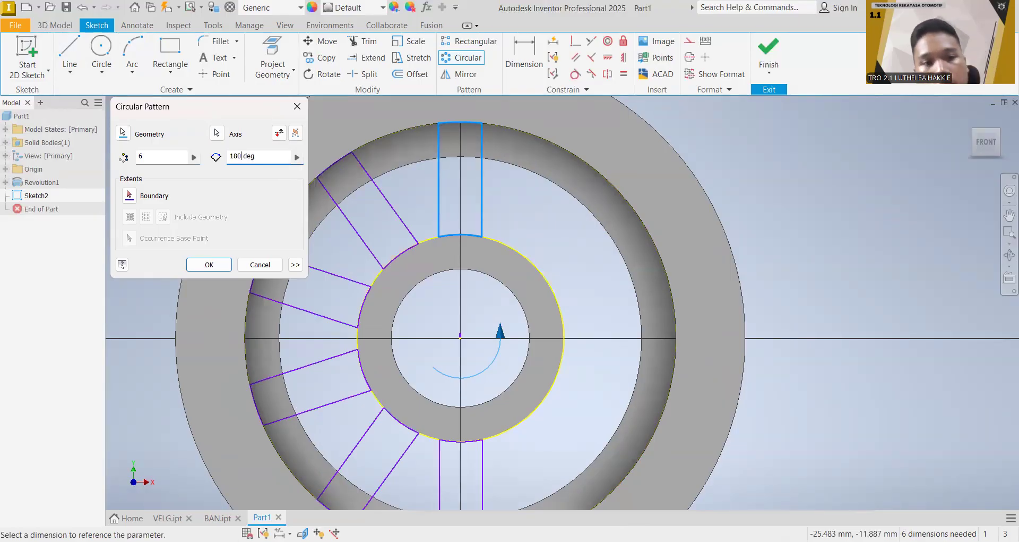
Step: Set the pattern angle to 360 degrees and create the circular pattern of spoke outlines
key(BackSpace)
key(BackSpace)
key(BackSpace)
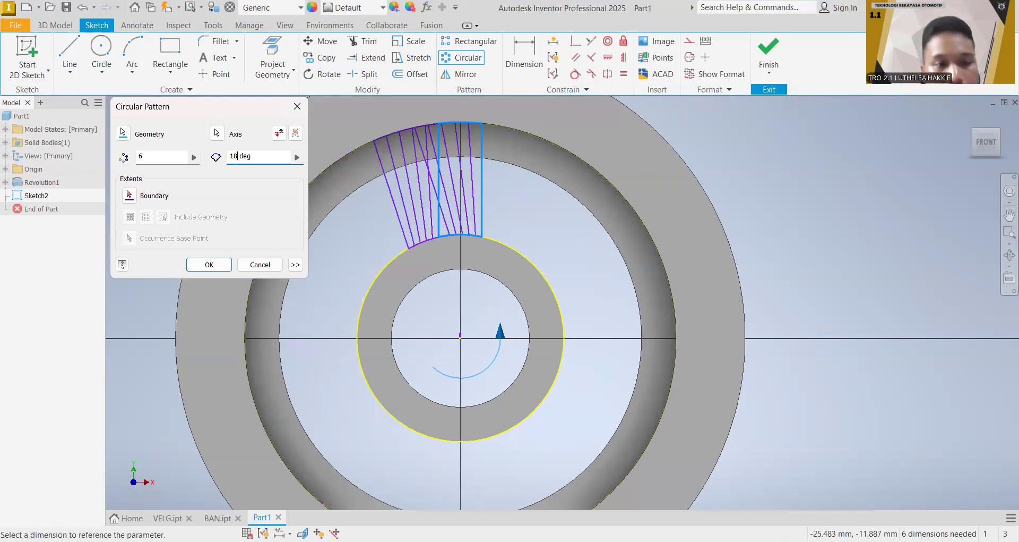
text(360)
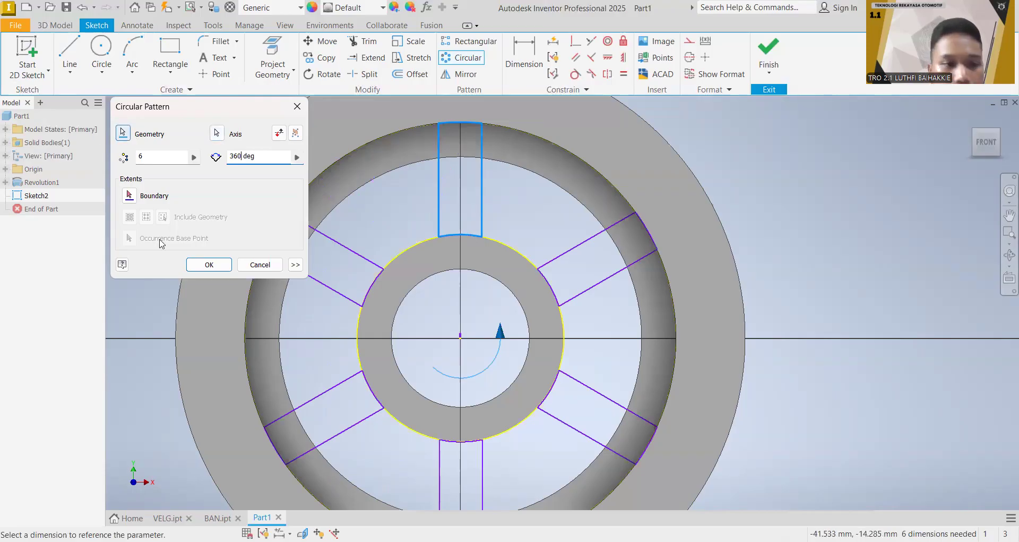
click(209, 264)
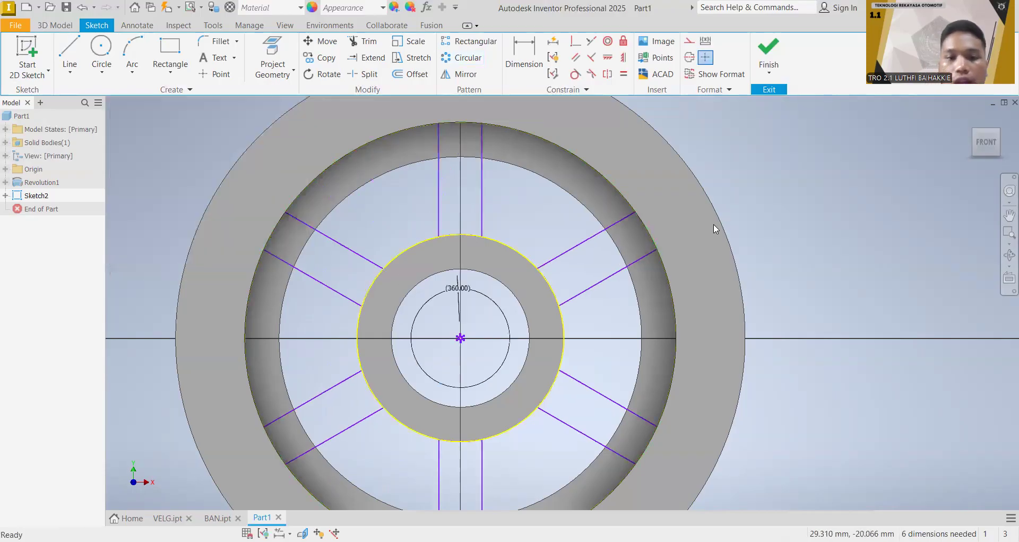
Step: Start an Extrude and select all six spoke outlines between the hub and the front flange as profiles
mouse_move(785, 201)
middle_down()
mouse_move(846, 187)
mouse_move(816, 172)
middle_up()
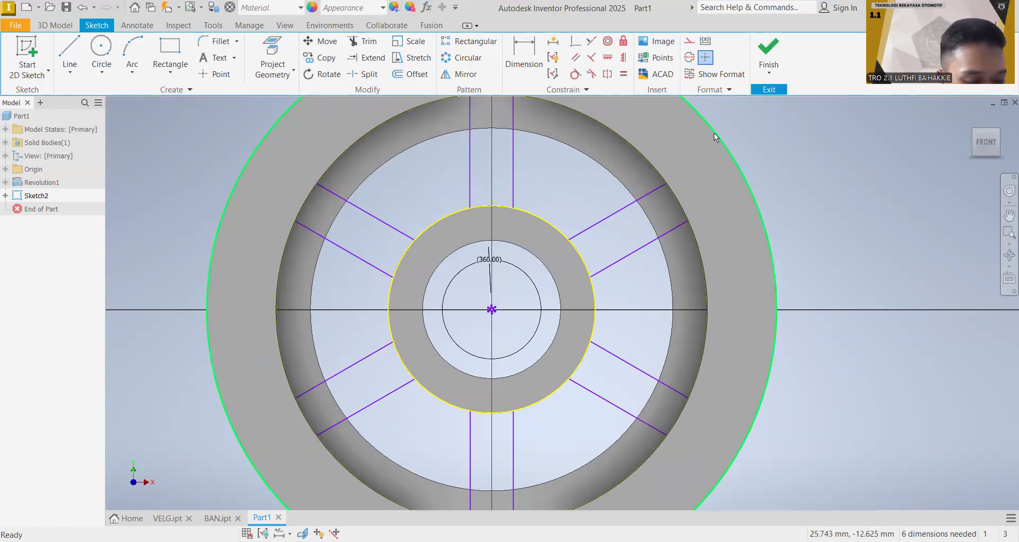
click(664, 130)
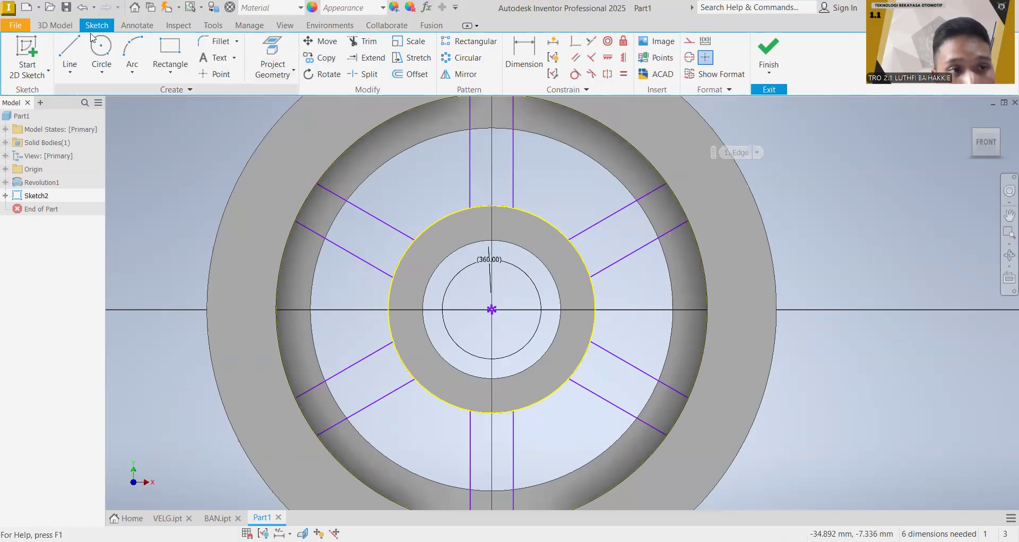
click(65, 27)
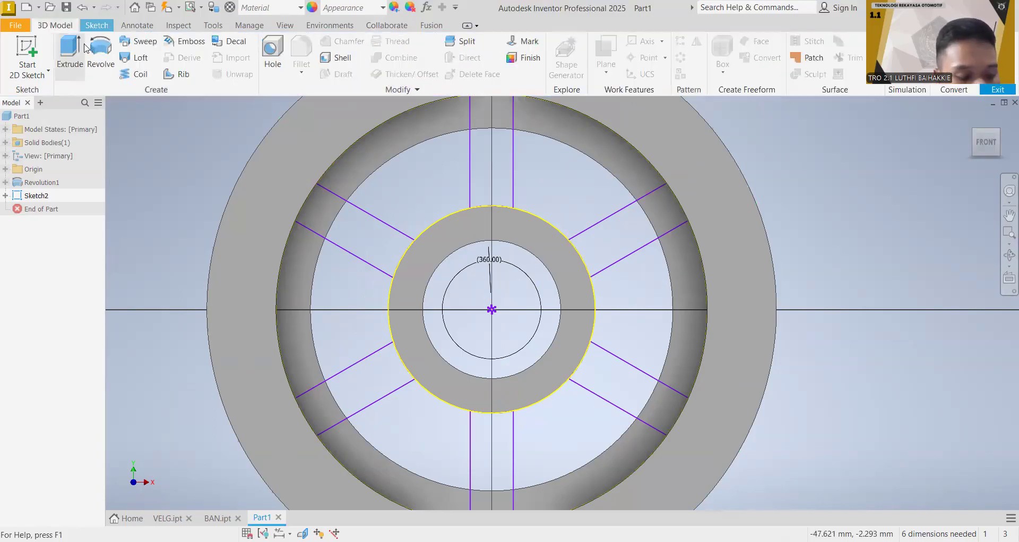
scroll(463, 215, down, 2)
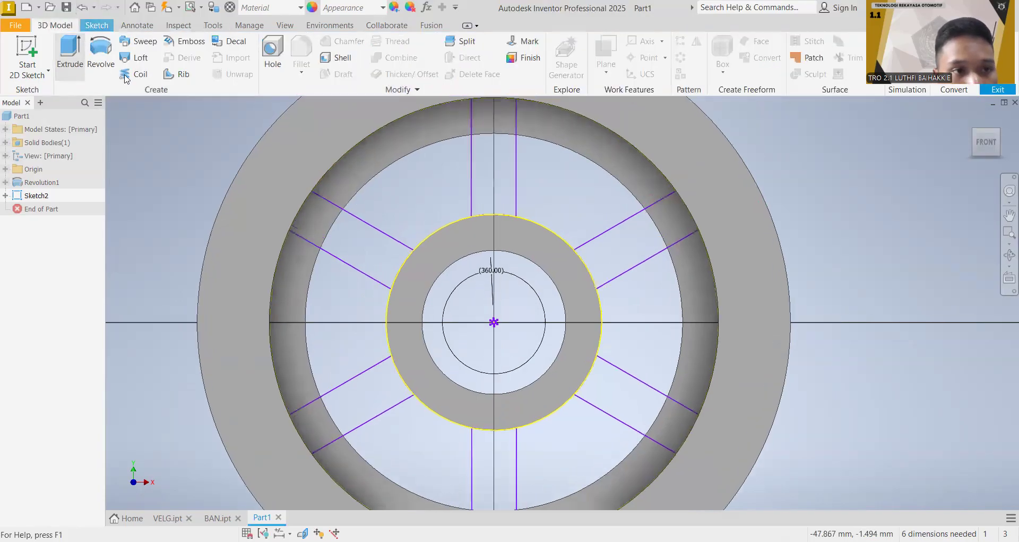
scroll(504, 241, down, 1)
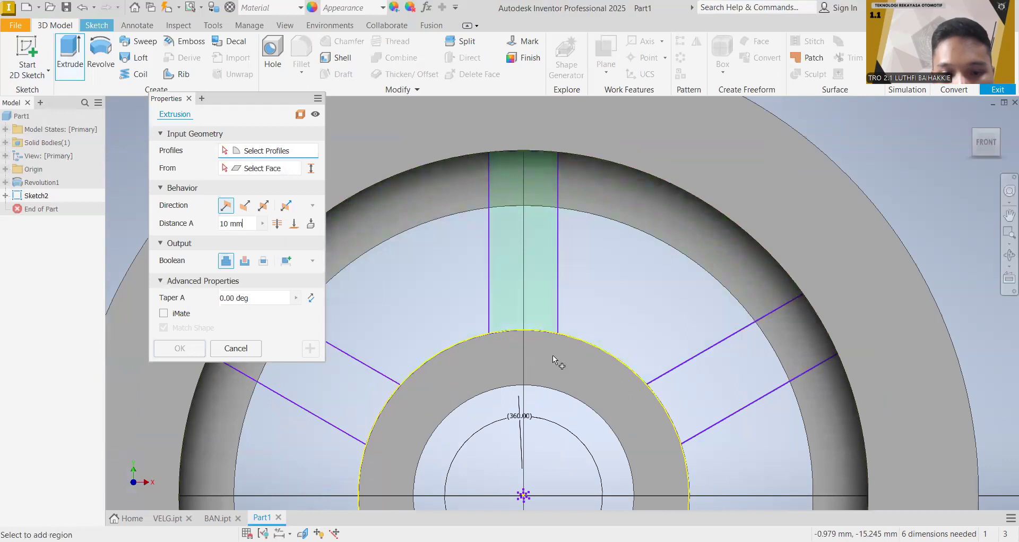
click(499, 189)
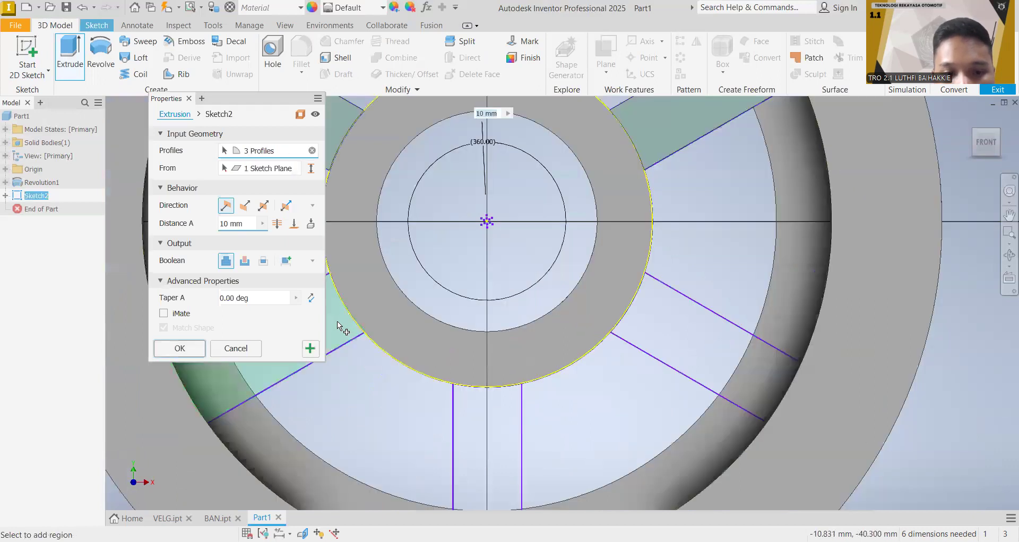
click(693, 336)
middle_drag(755, 247, 757, 397)
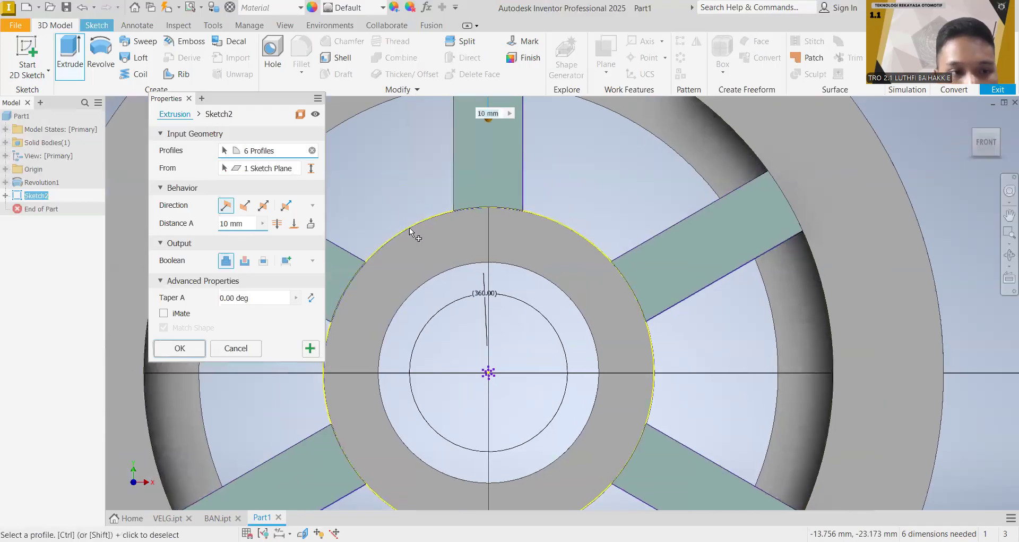
Step: Try extrusion distances of 3 mm and 2 mm for the six spokes
click(995, 141)
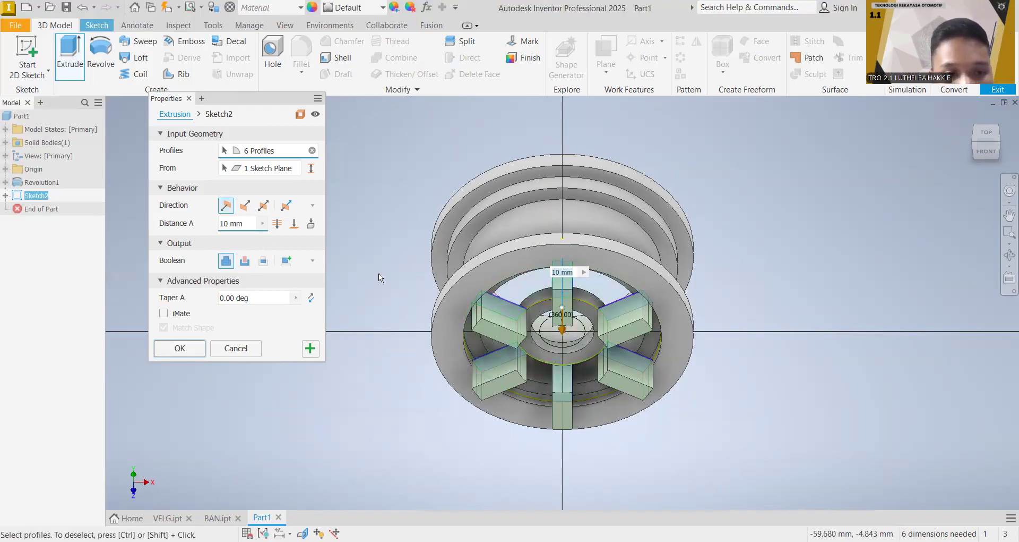
click(235, 225)
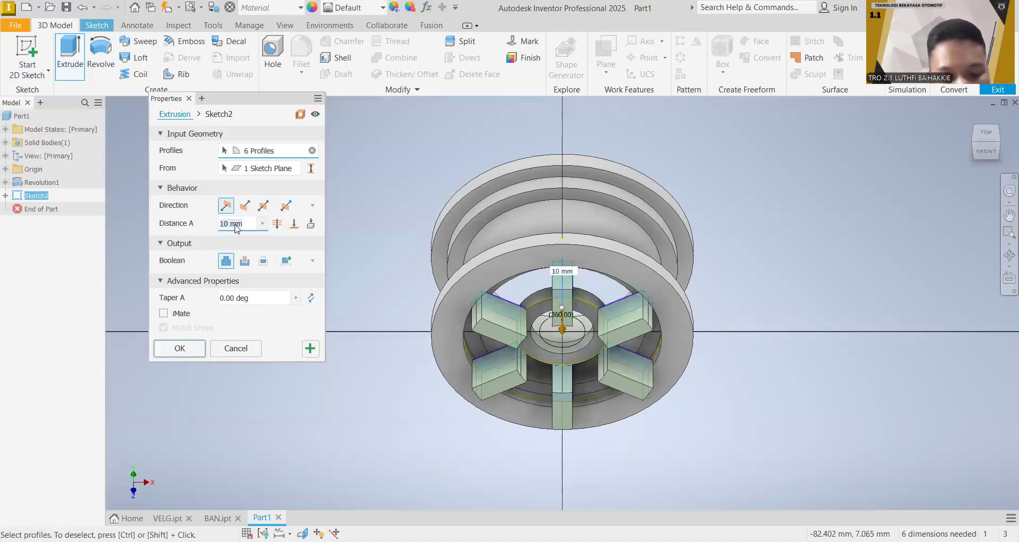
text(3)
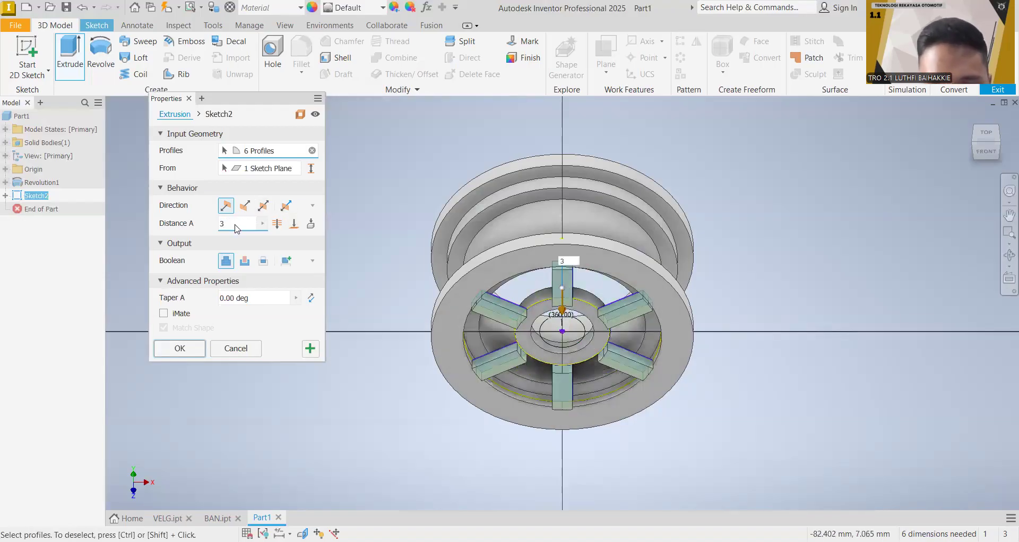
key(BackSpace)
text(2)
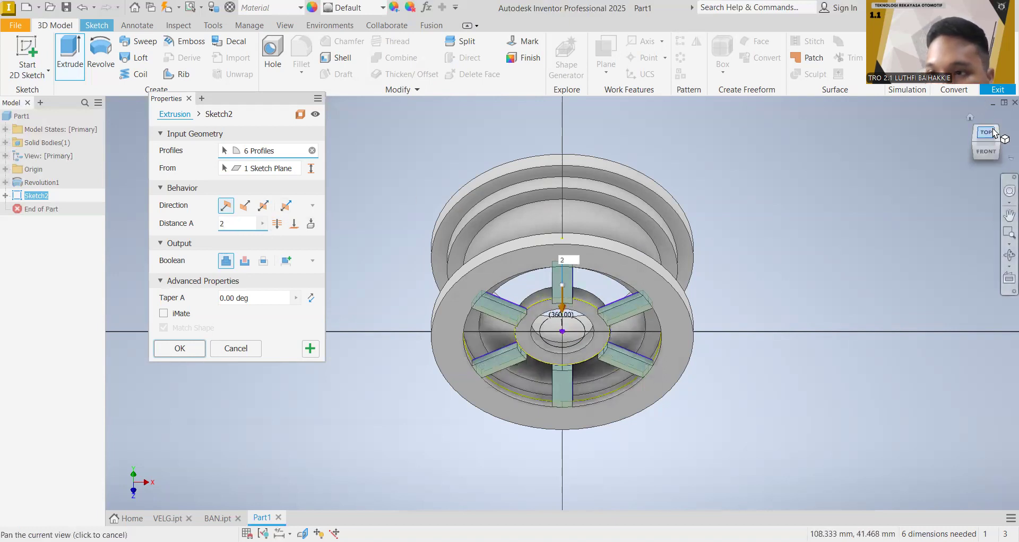
Step: Flip the spoke extrusion direction so it runs inward into the rim
mouse_move(990, 151)
mouse_down()
mouse_move(1008, 151)
mouse_move(968, 151)
mouse_move(977, 143)
mouse_up()
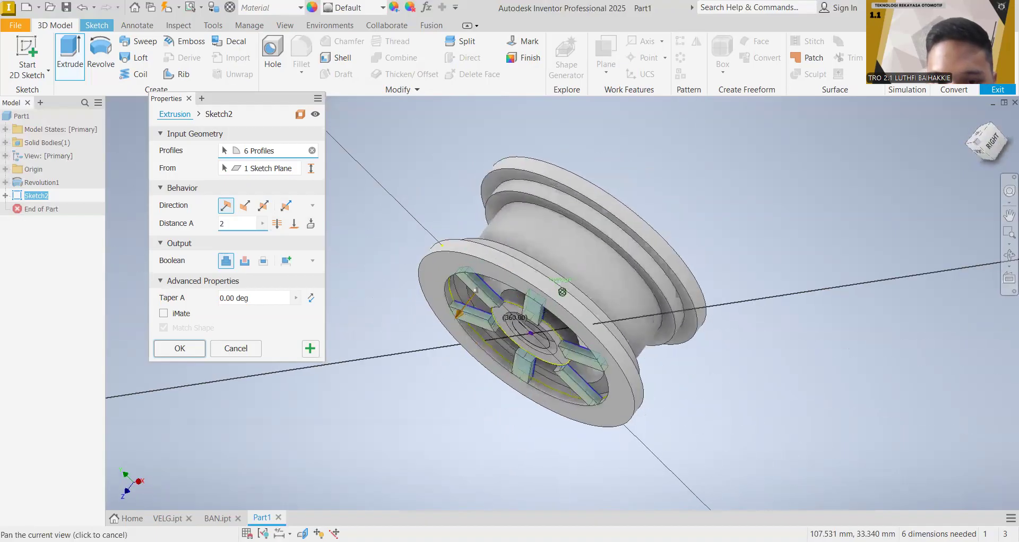
click(251, 209)
shift+middle_drag(1010, 104, 616, 326)
scroll(614, 324, up, 4)
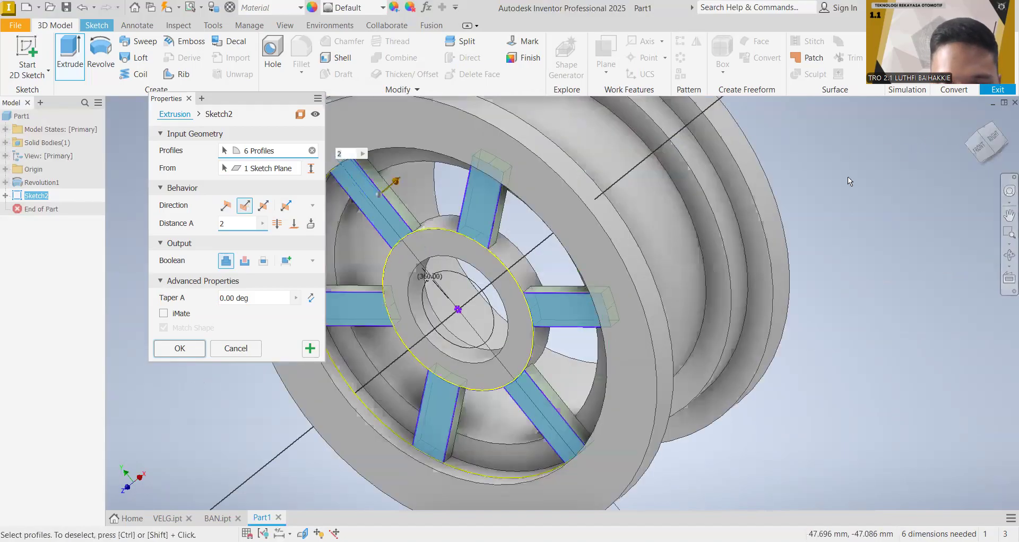
Step: Set the extrusion distance to 3 mm, create the six spokes, and turn the model toward its front face
shift+middle_drag(974, 159, 974, 151)
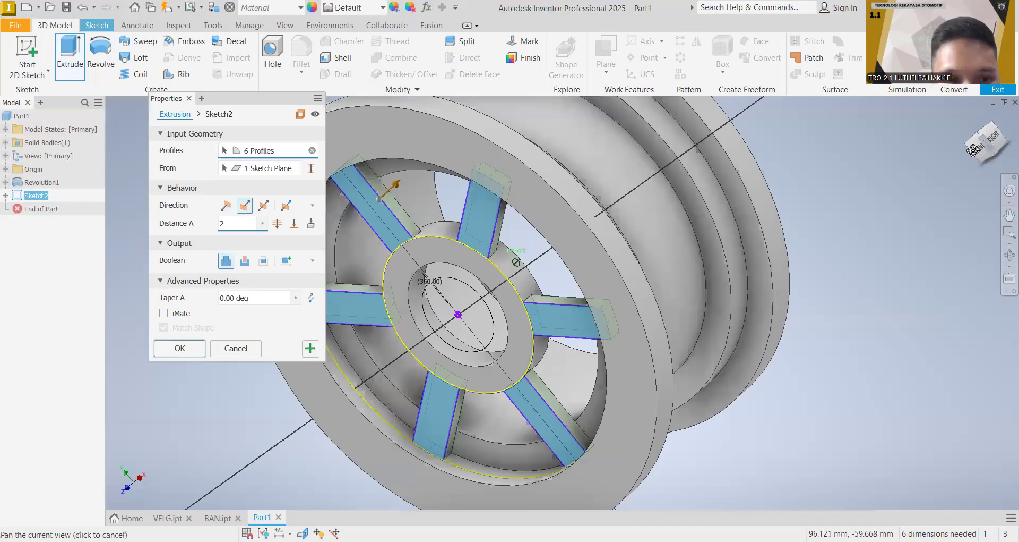
double_click(227, 224)
text(3)
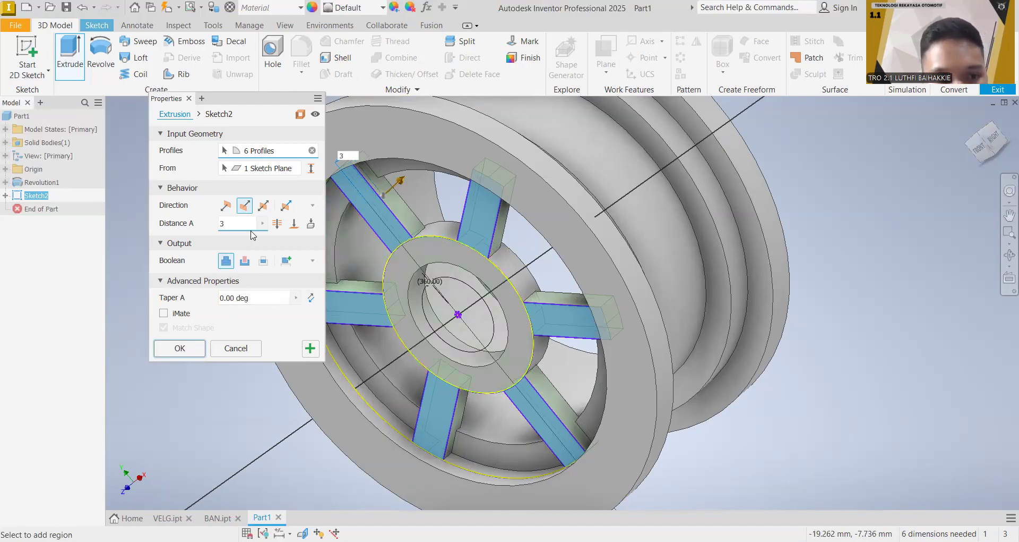
key(BackSpace)
text(4)
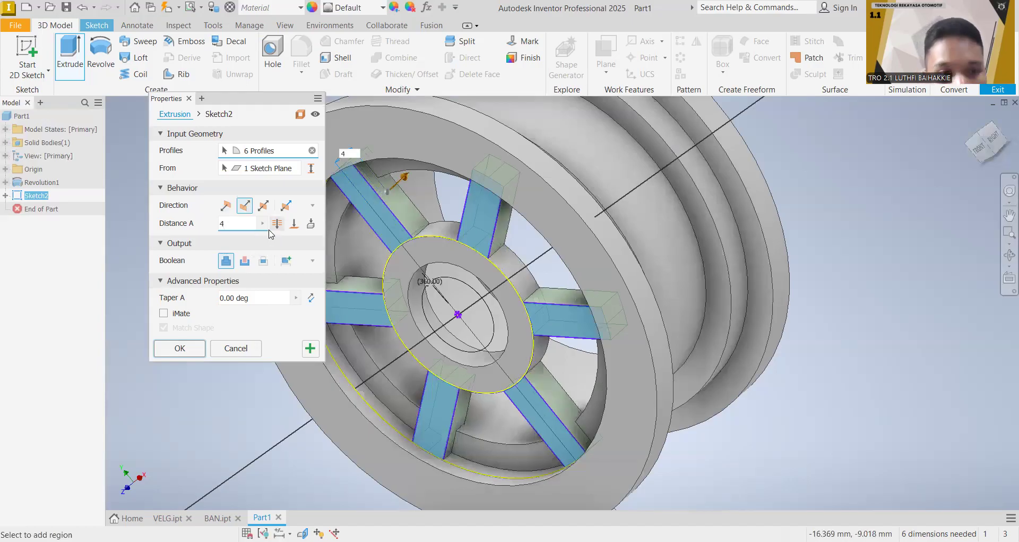
key(BackSpace)
text(3)
click(191, 342)
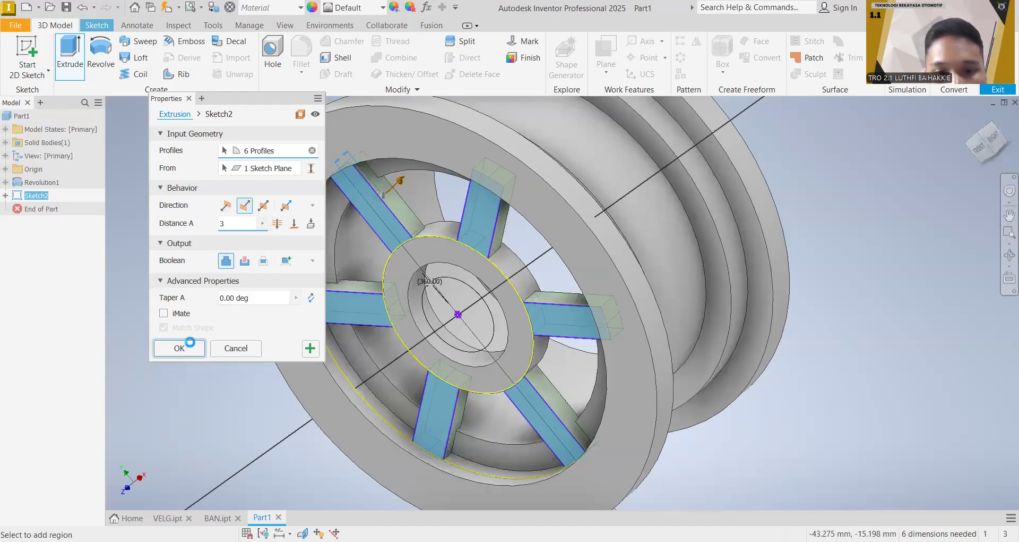
middle_drag(660, 228, 756, 180)
click(971, 150)
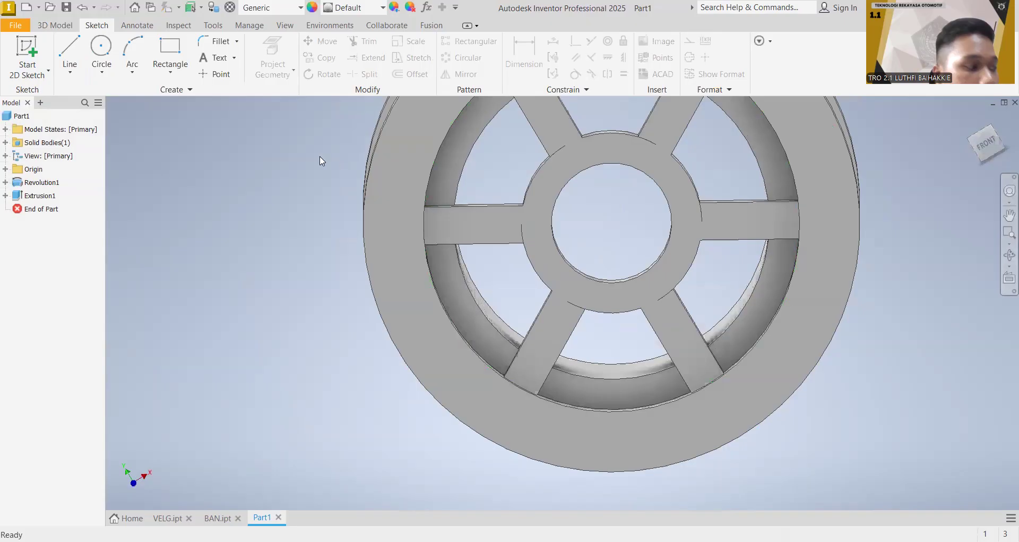
Step: Sketch a 5 mm diameter circle on the hub's front face, centred on the hub bore
click(101, 45)
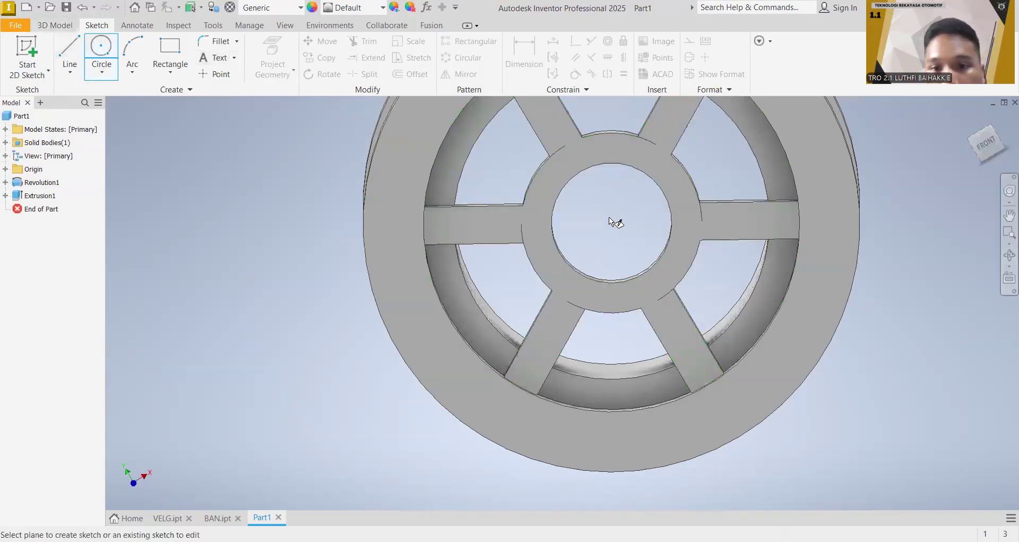
click(630, 151)
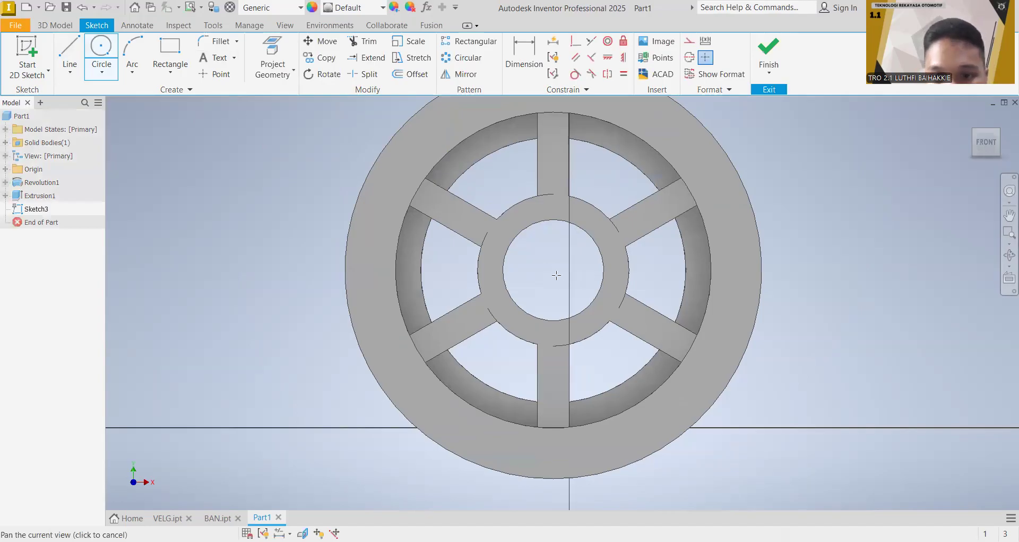
key(o)
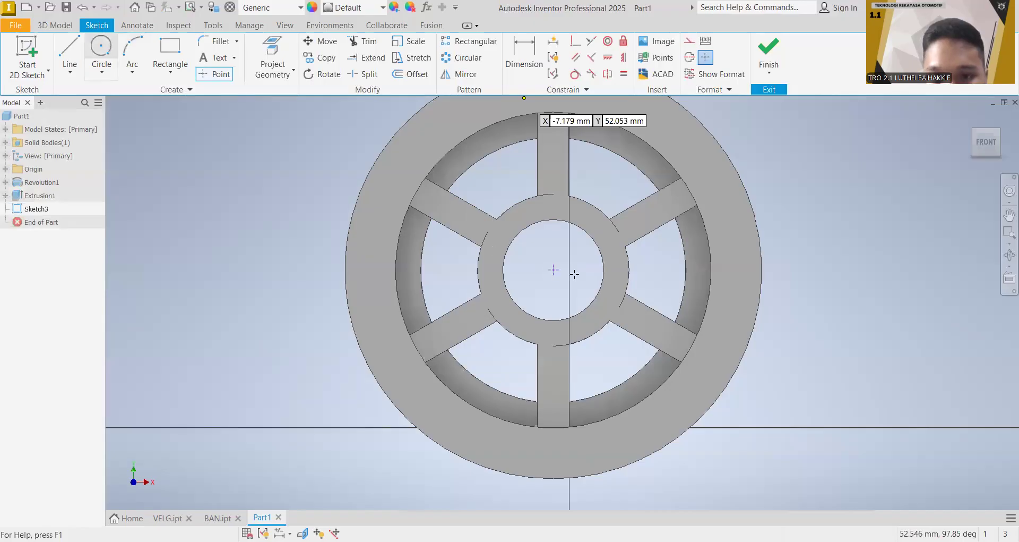
click(554, 270)
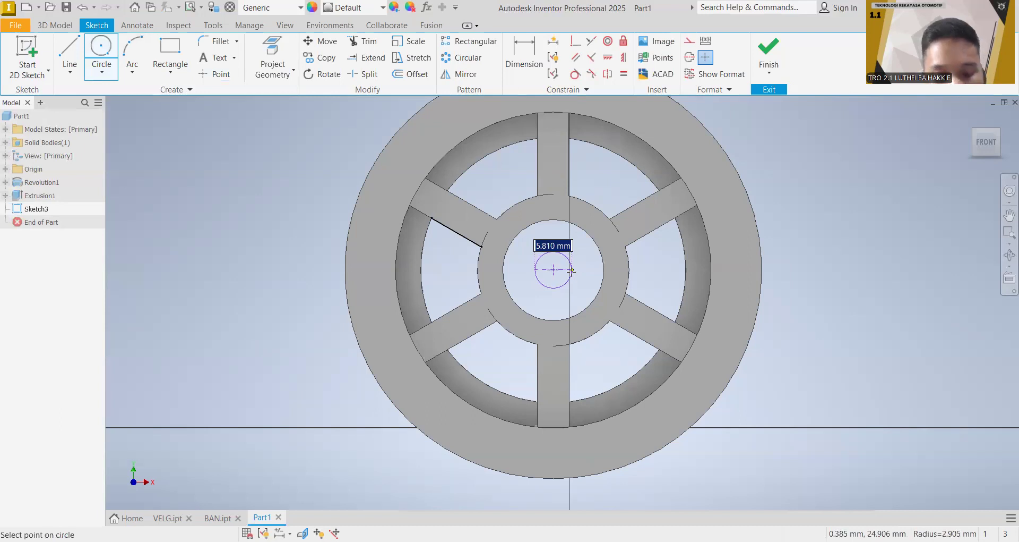
text(5)
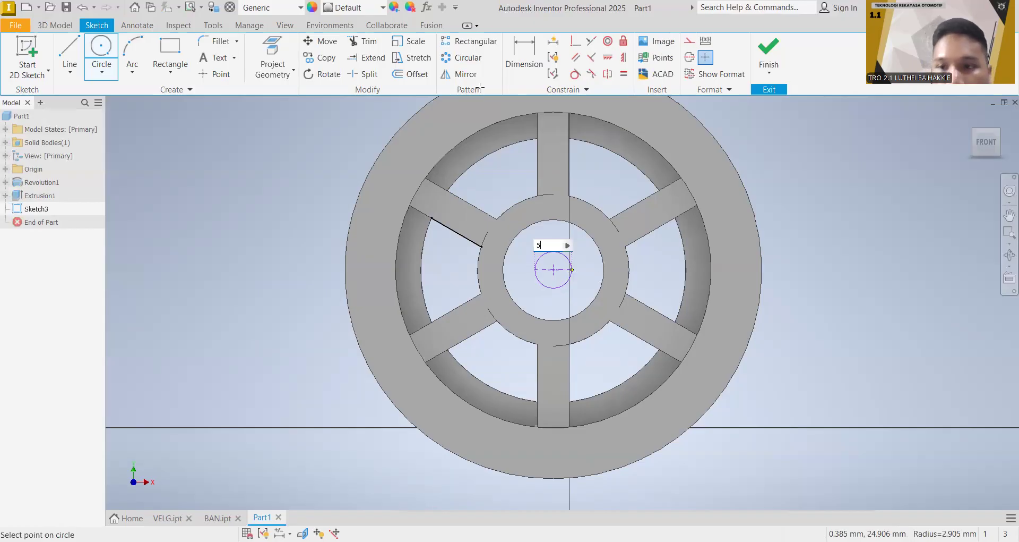
key(Return)
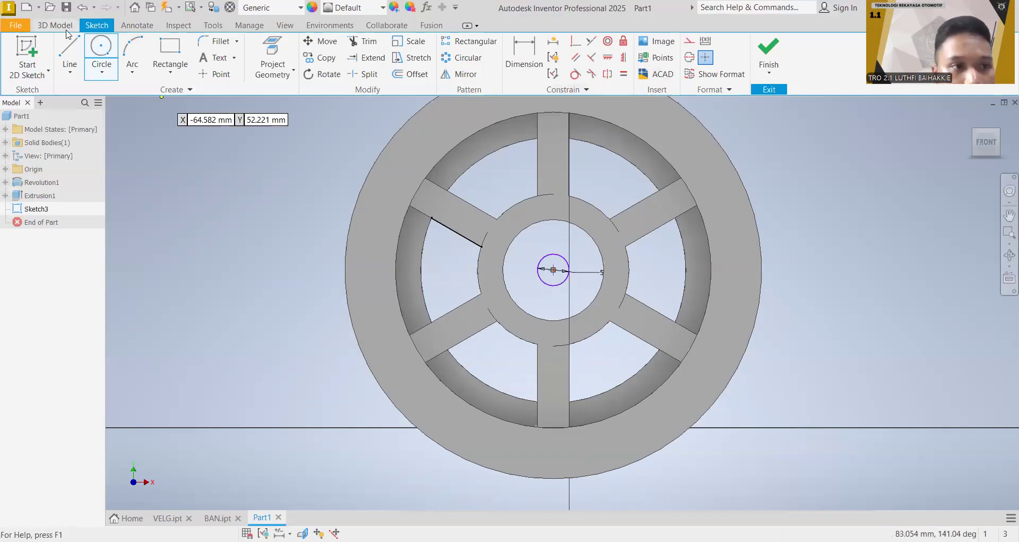
Step: Extrude the 5 mm circle 3 mm with the direction flipped inward into the hub as a central pin
click(66, 28)
click(71, 48)
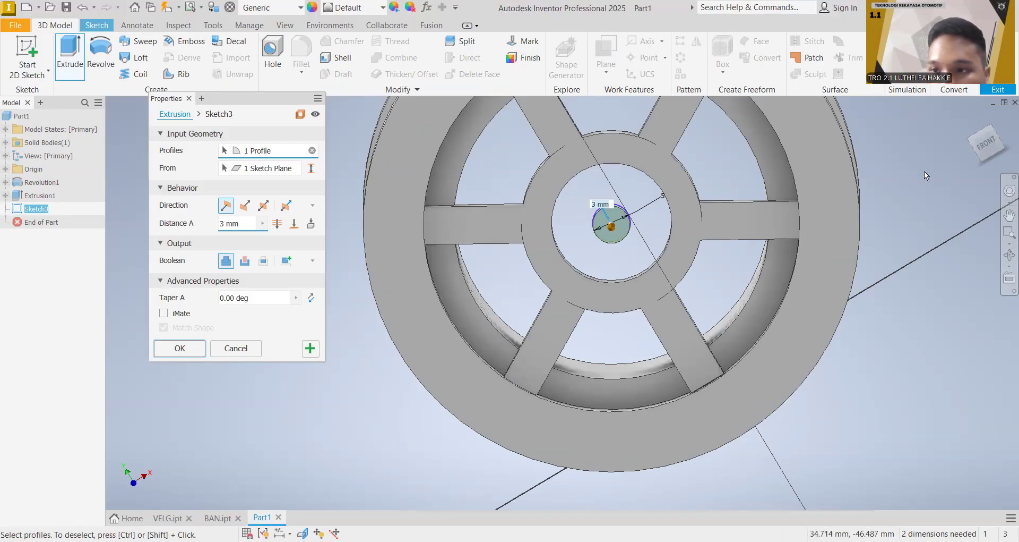
drag(986, 151, 986, 160)
shift+middle_drag(612, 215, 478, 215)
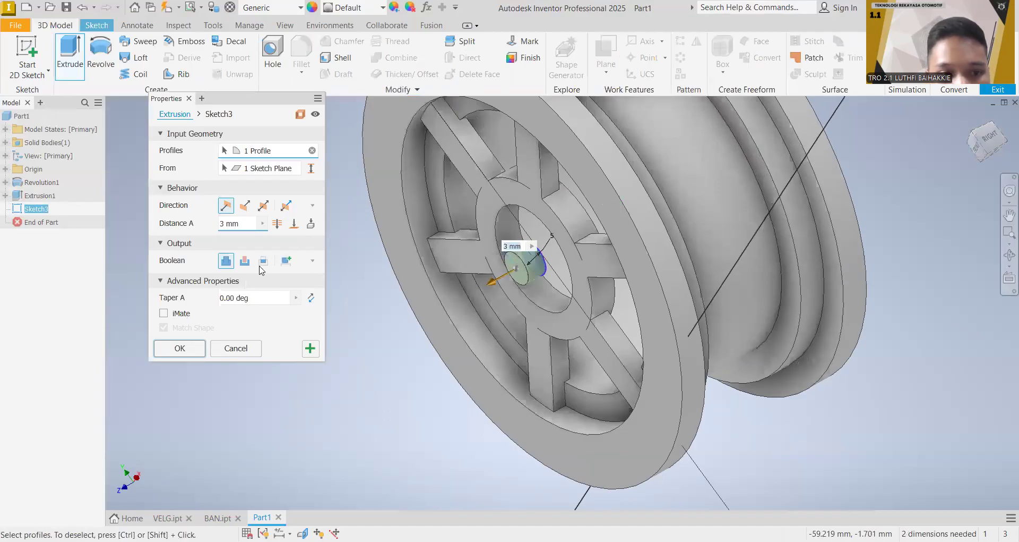
click(245, 205)
shift+middle_drag(615, 212, 614, 213)
mouse_move(978, 137)
mouse_down()
mouse_move(966, 135)
mouse_move(975, 135)
mouse_up()
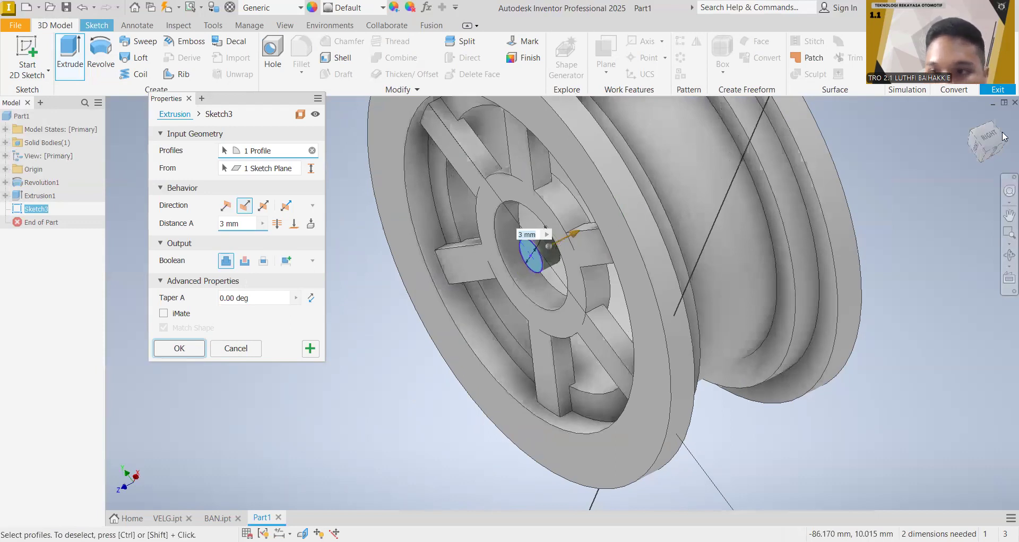
drag(986, 142, 1008, 173)
drag(988, 137, 970, 119)
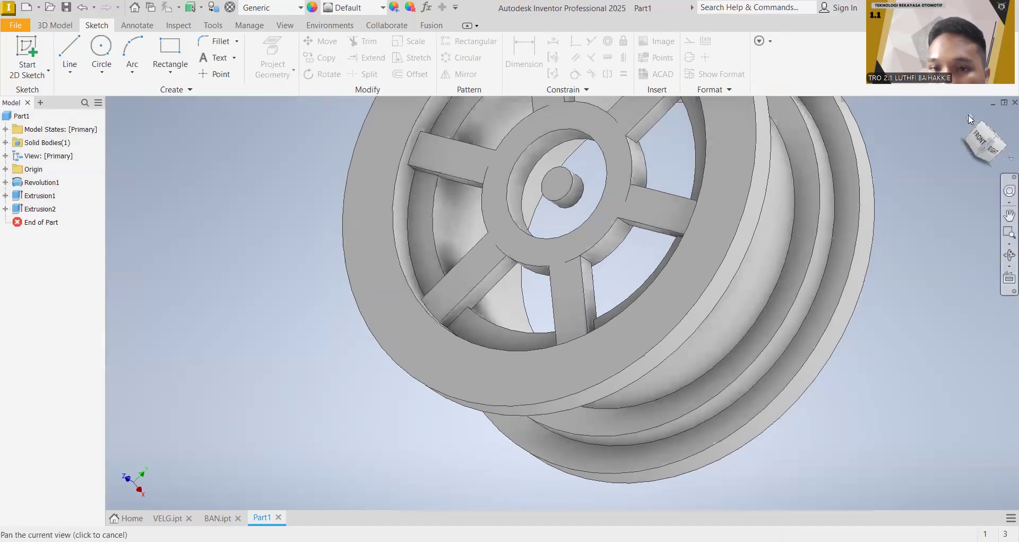
click(970, 120)
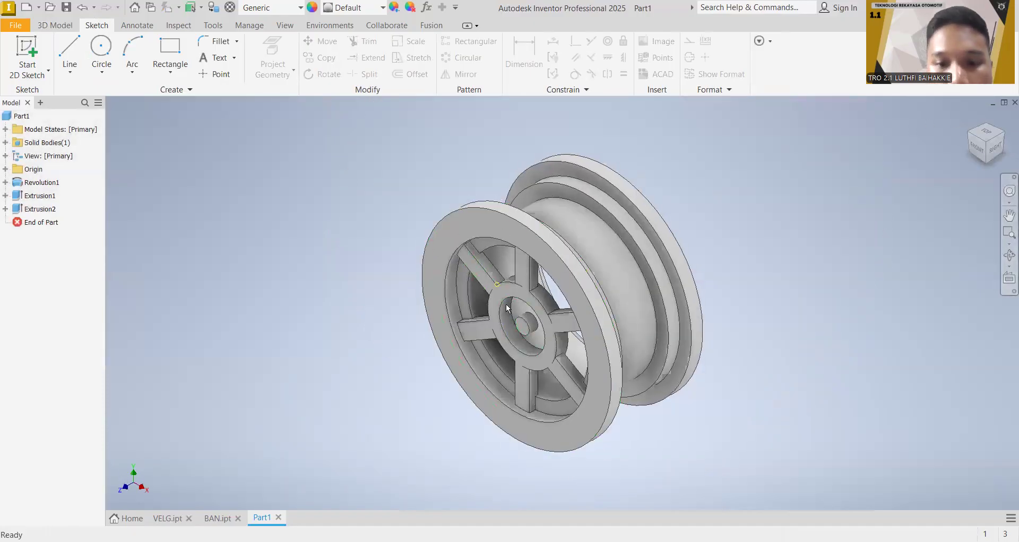
Step: Start a sketch on the hub's rear face and project the edges of the hub bore and the central pin
click(55, 25)
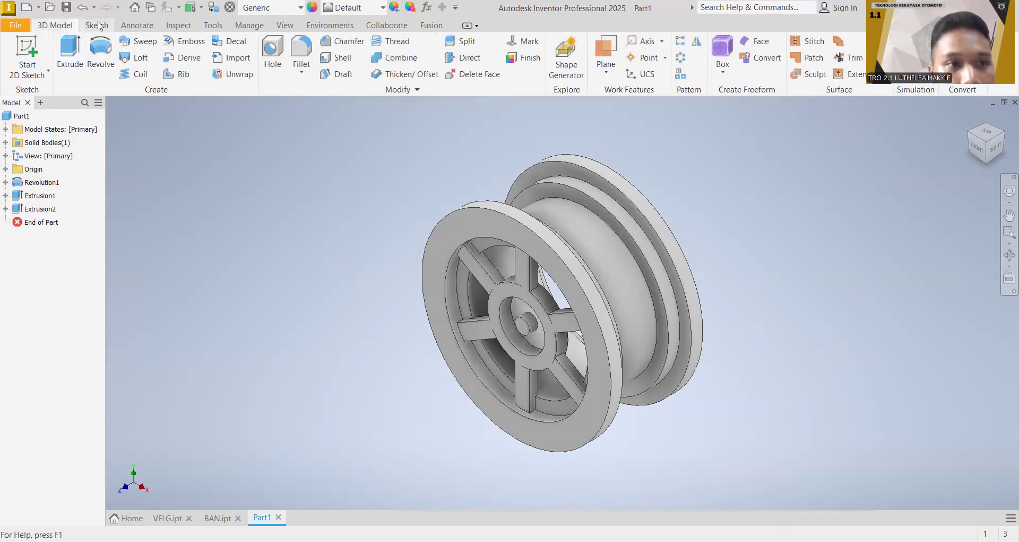
click(96, 25)
click(27, 56)
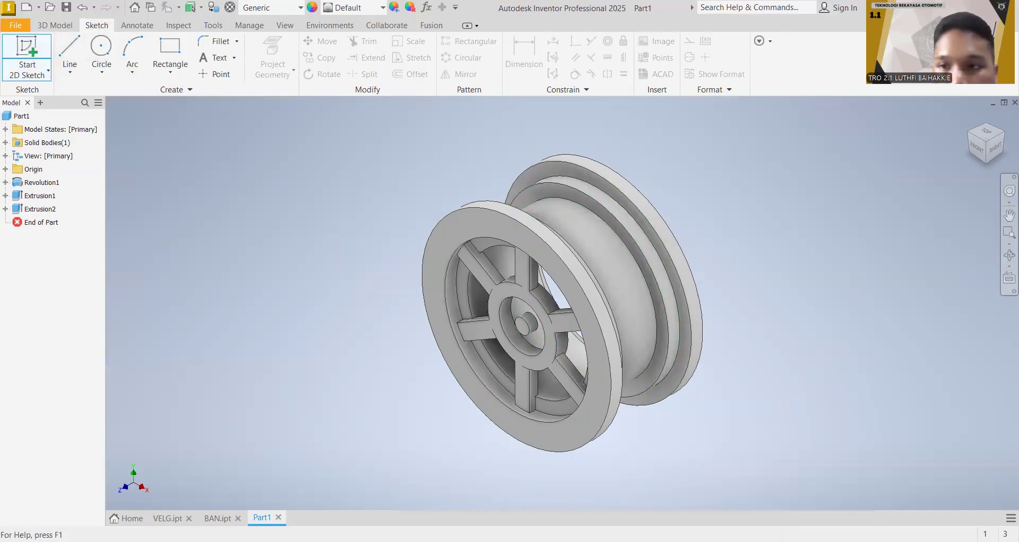
click(1004, 144)
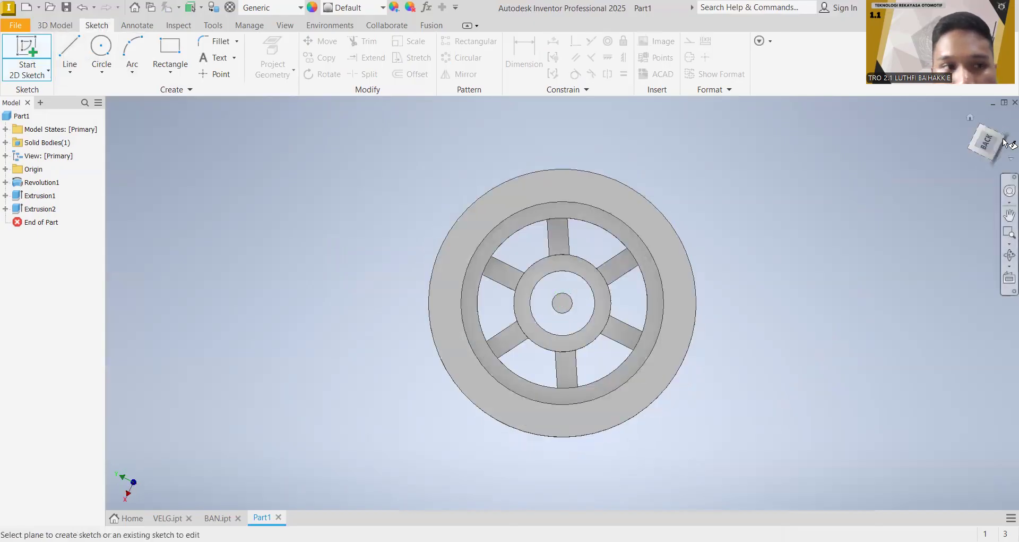
click(586, 271)
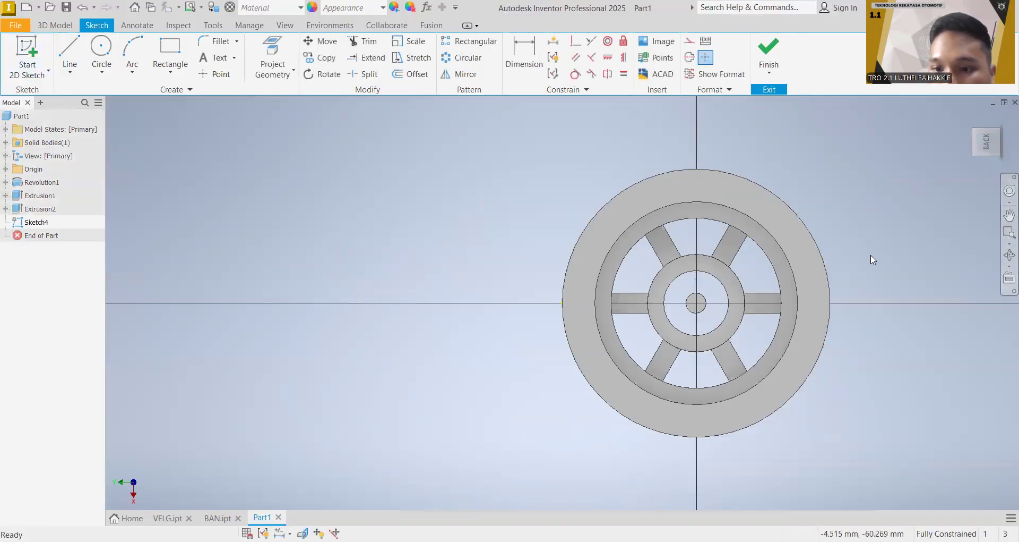
middle_drag(873, 261, 728, 256)
scroll(580, 314, up, 4)
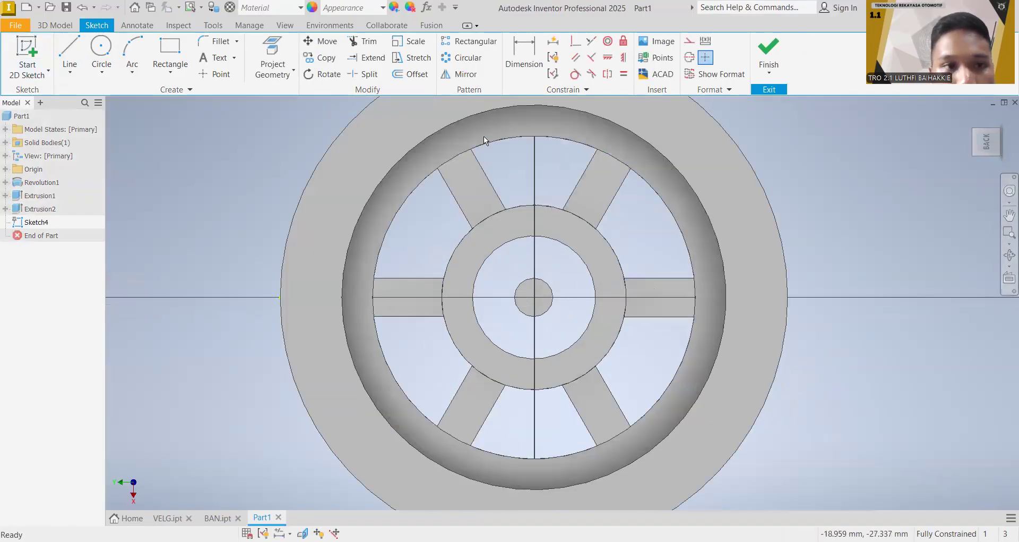
click(281, 52)
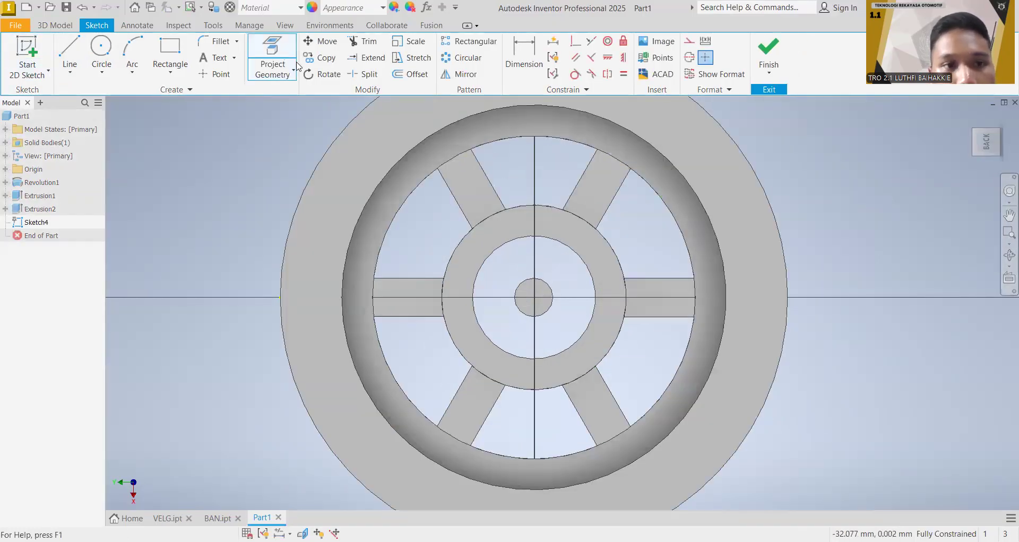
click(573, 251)
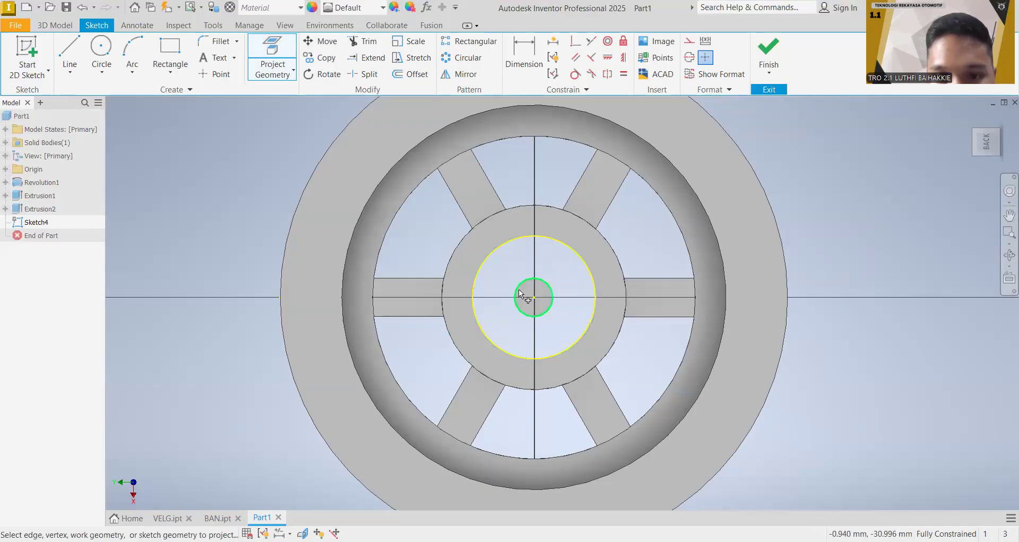
click(518, 288)
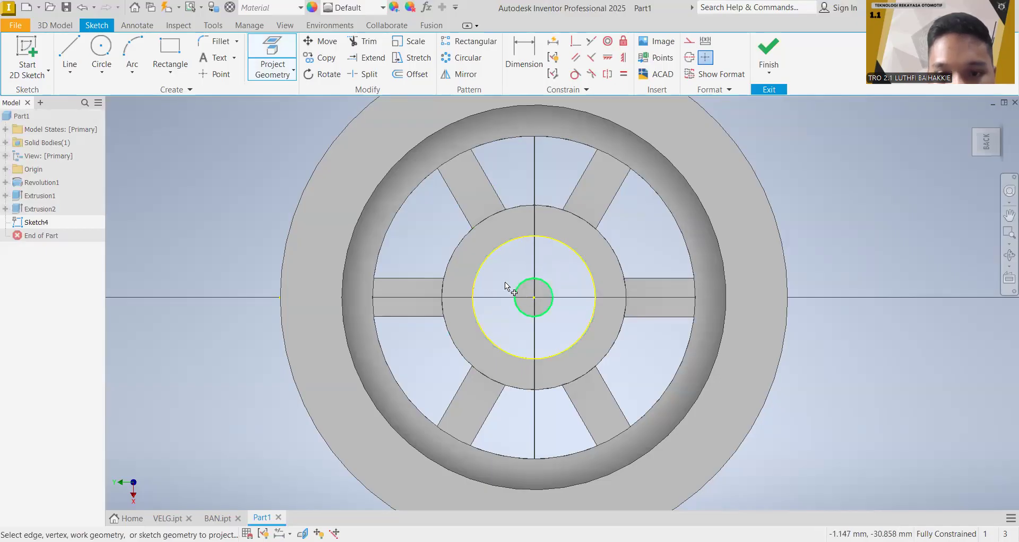
Step: Extrude the ring between the hub bore and the central pin 3 mm toward the front of the rim
click(67, 27)
click(70, 49)
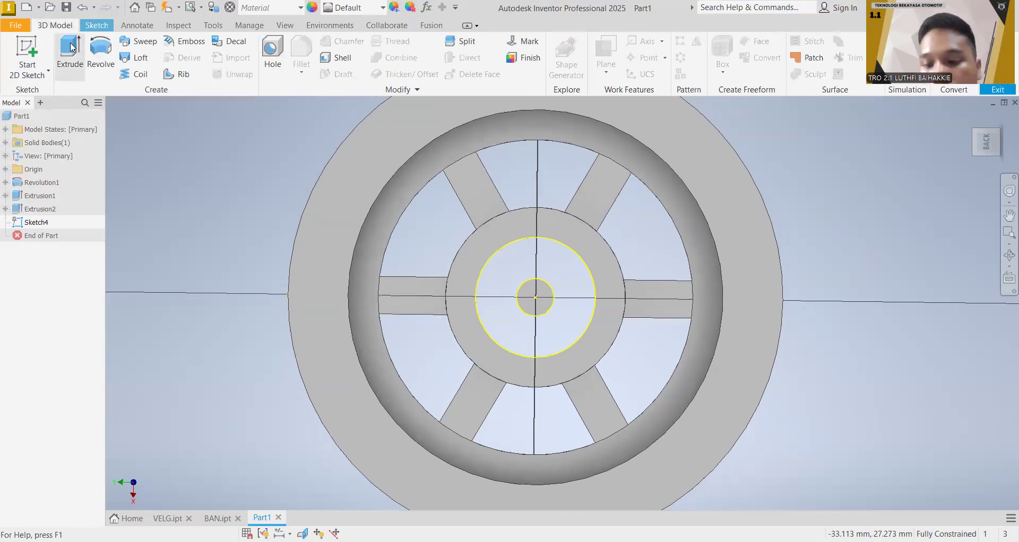
click(563, 286)
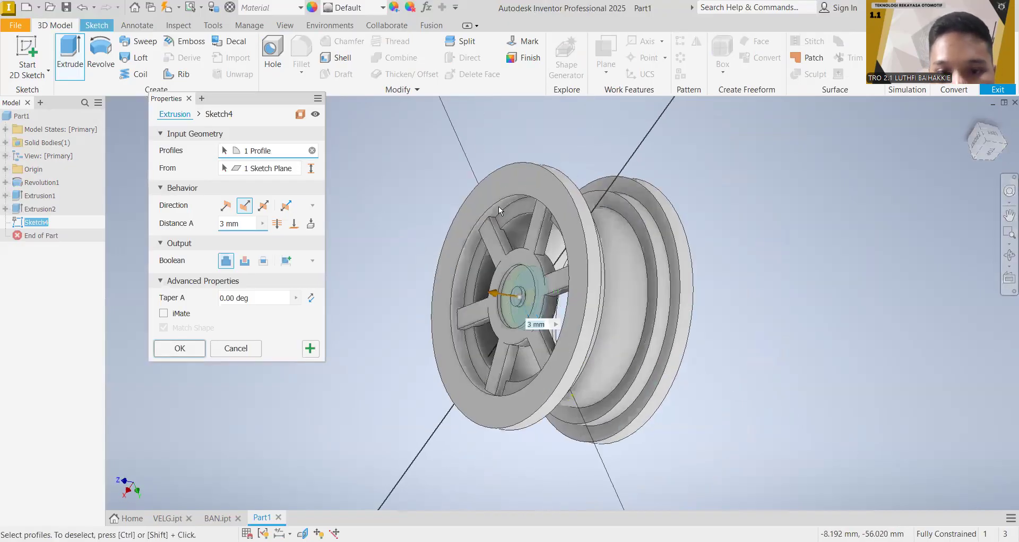
scroll(502, 201, up, 4)
middle_drag(523, 232, 540, 118)
middle_drag(584, 289, 584, 276)
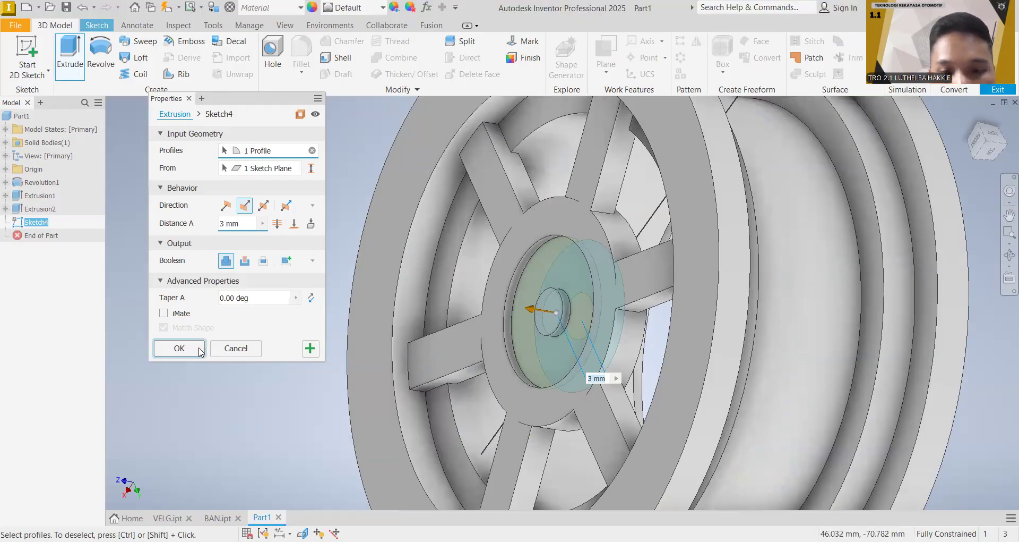
middle_drag(589, 243, 643, 183)
Step: Examine the closed hub and its central pin from close up, from an angle and straight from the front
scroll(722, 202, down, 3)
scroll(731, 213, up, 1)
scroll(650, 184, down, 4)
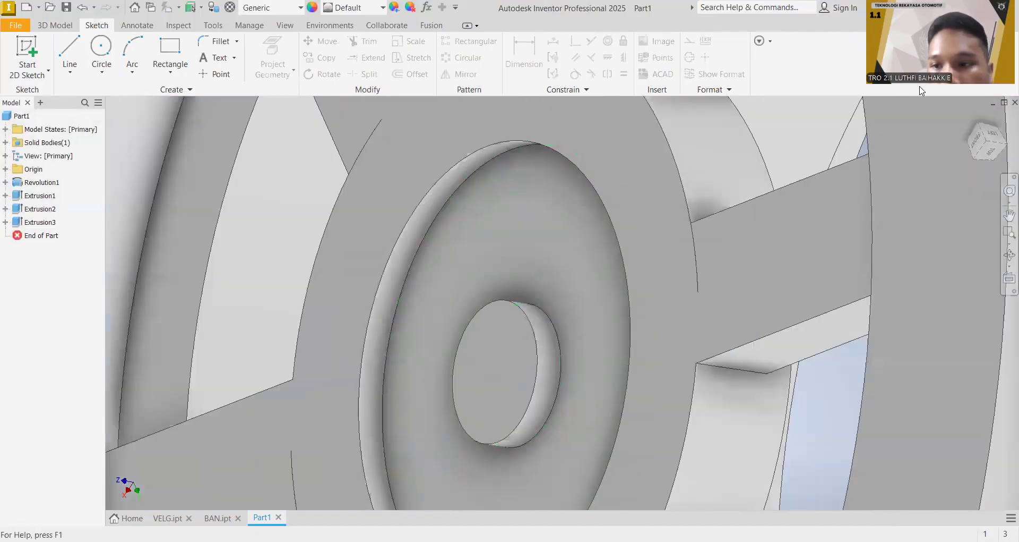
scroll(785, 222, up, 5)
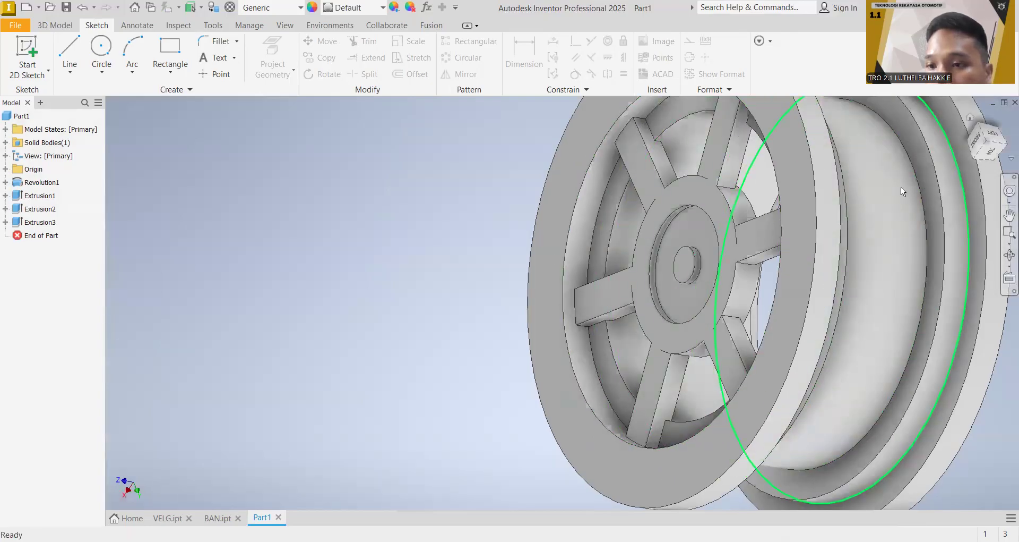
scroll(867, 192, up, 3)
middle_drag(868, 187, 660, 237)
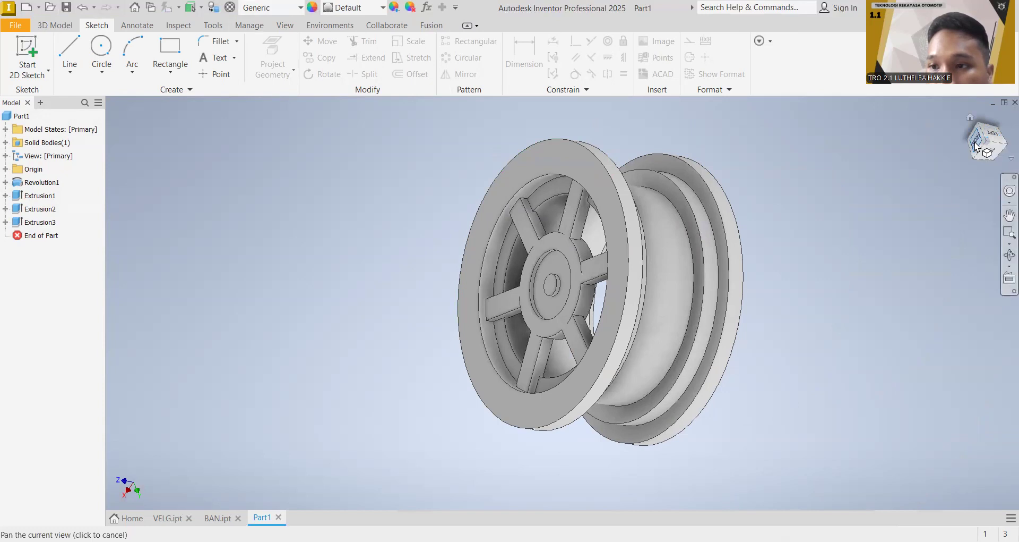
click(1004, 129)
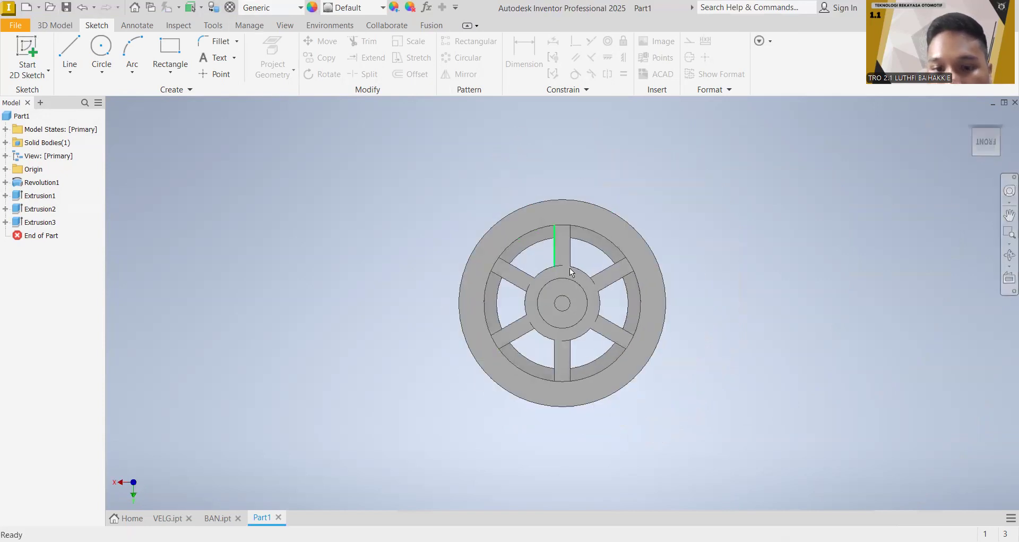
scroll(576, 276, up, 3)
scroll(576, 278, down, 6)
middle_drag(576, 278, 560, 221)
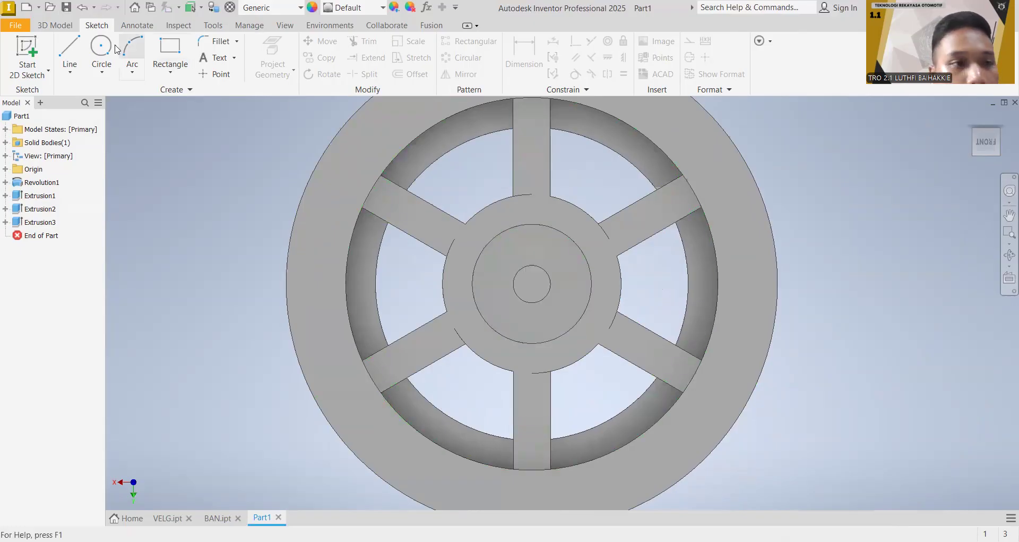
Step: Sketch a 2.5 mm diameter circle on the hub's front disc, on the vertical axis about 5 mm above the centre
click(63, 25)
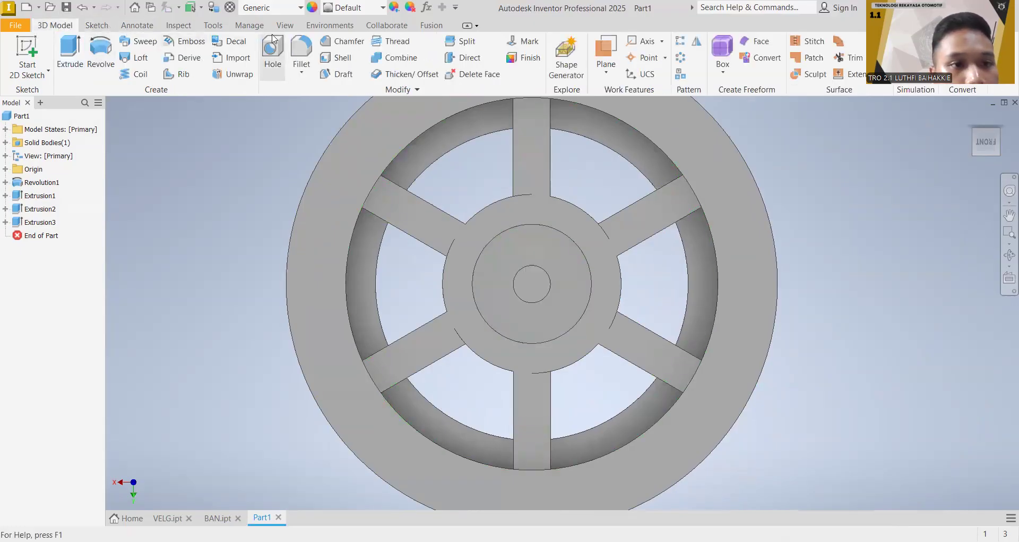
click(97, 24)
click(102, 48)
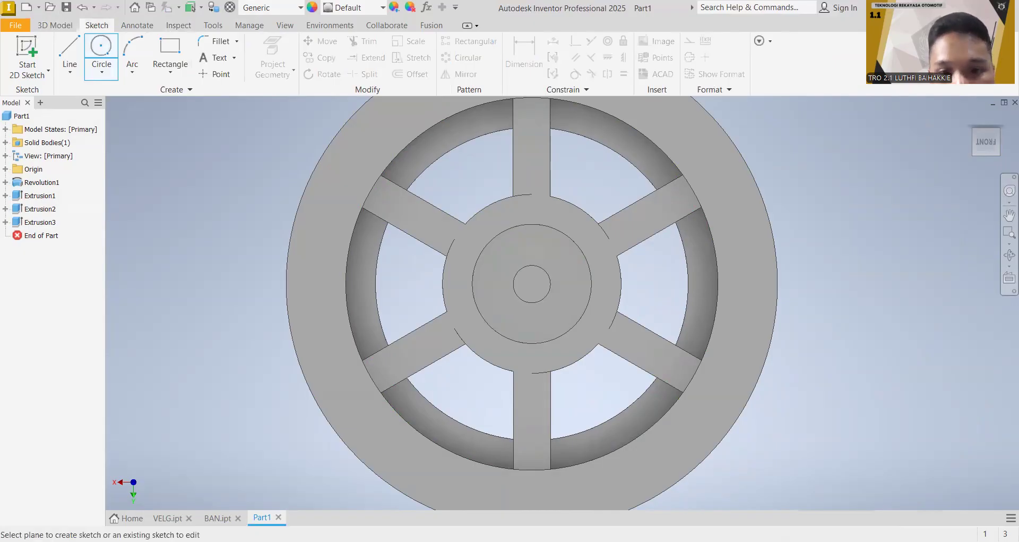
click(533, 242)
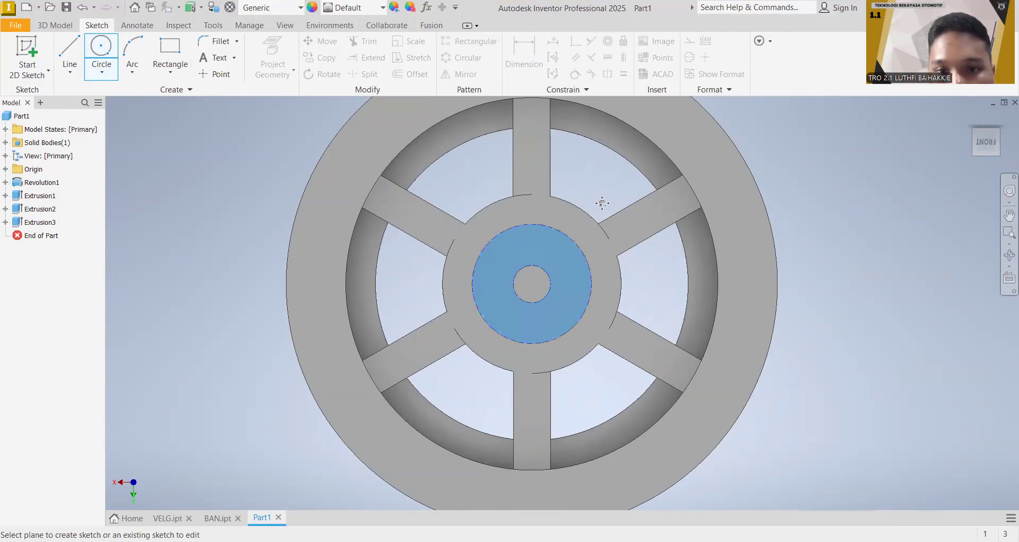
middle_drag(501, 240, 500, 245)
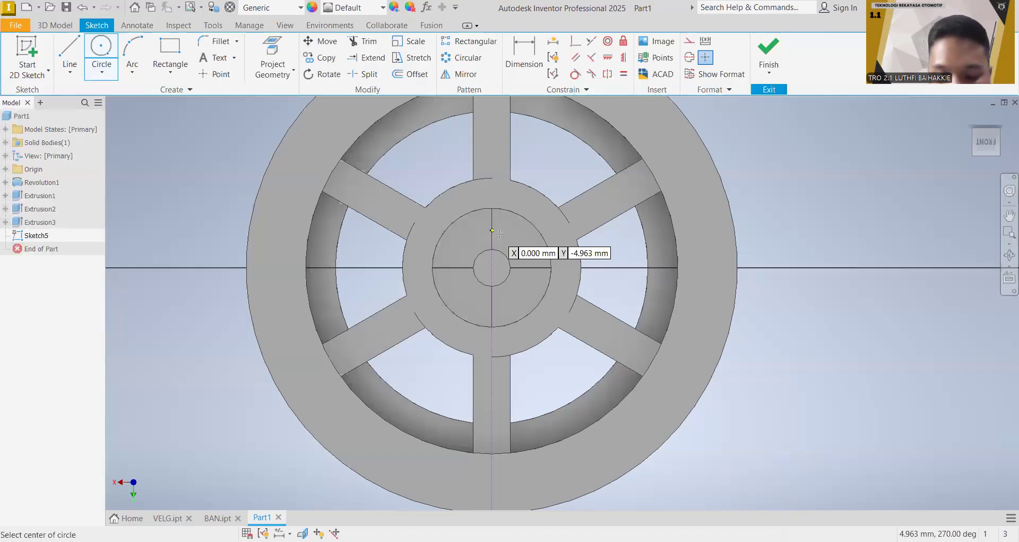
click(500, 233)
text(2.5)
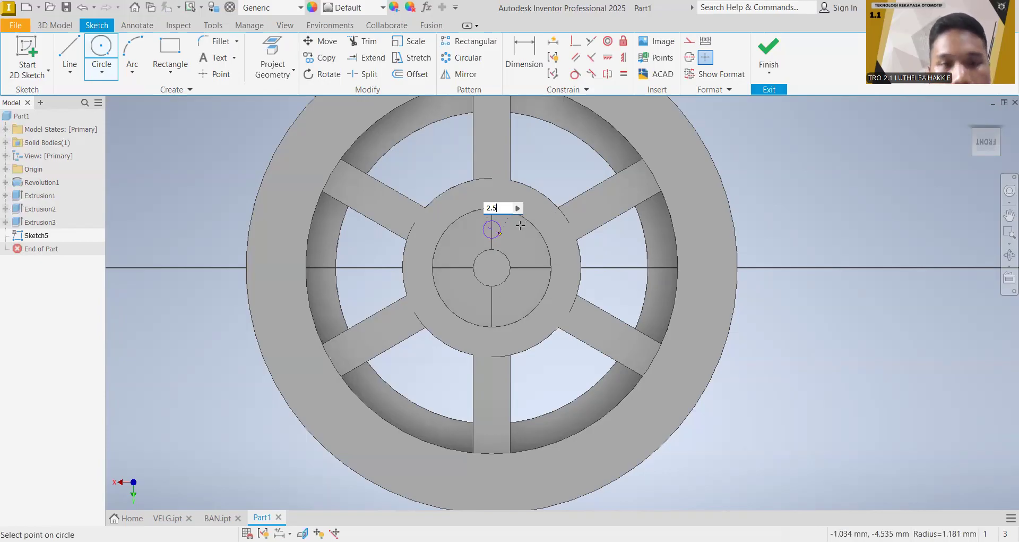
key(Return)
key(Escape)
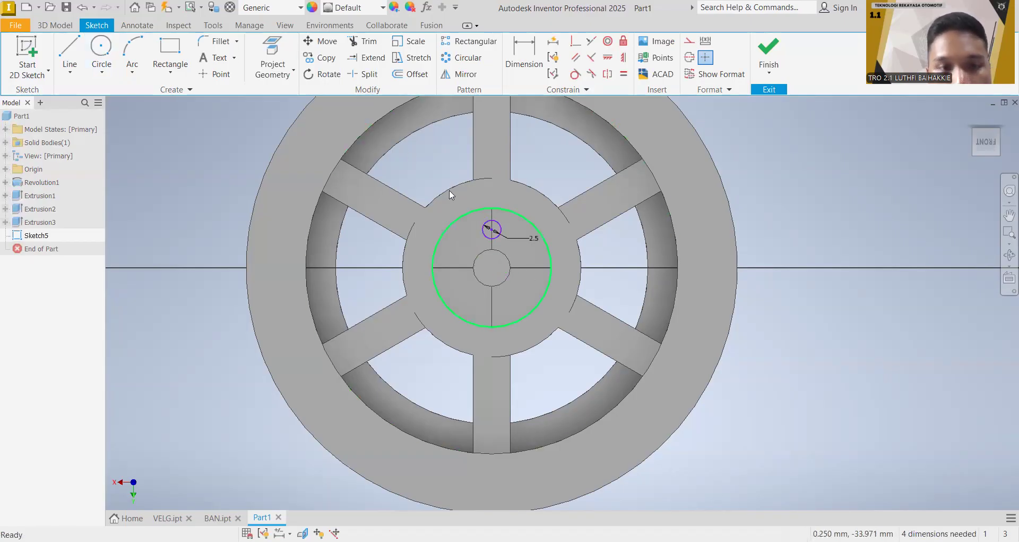
Step: Pattern the 2.5 mm circle around the hub centre as six circular instances over 360 deg
click(472, 58)
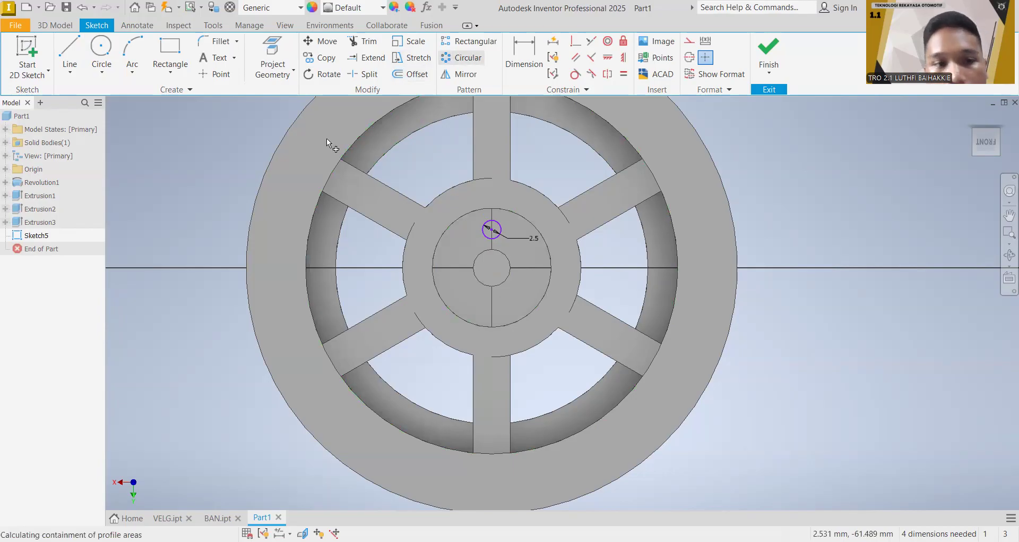
click(491, 228)
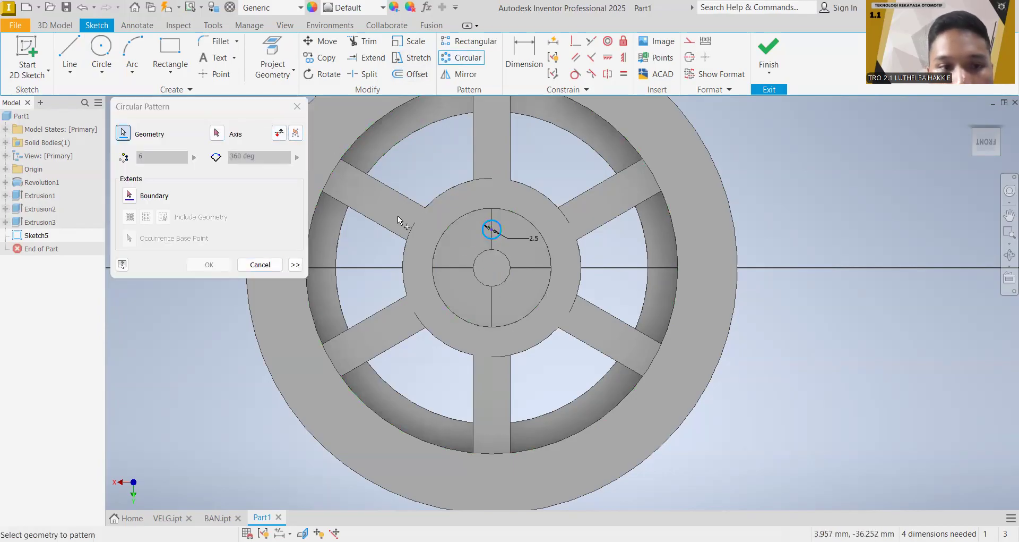
click(220, 136)
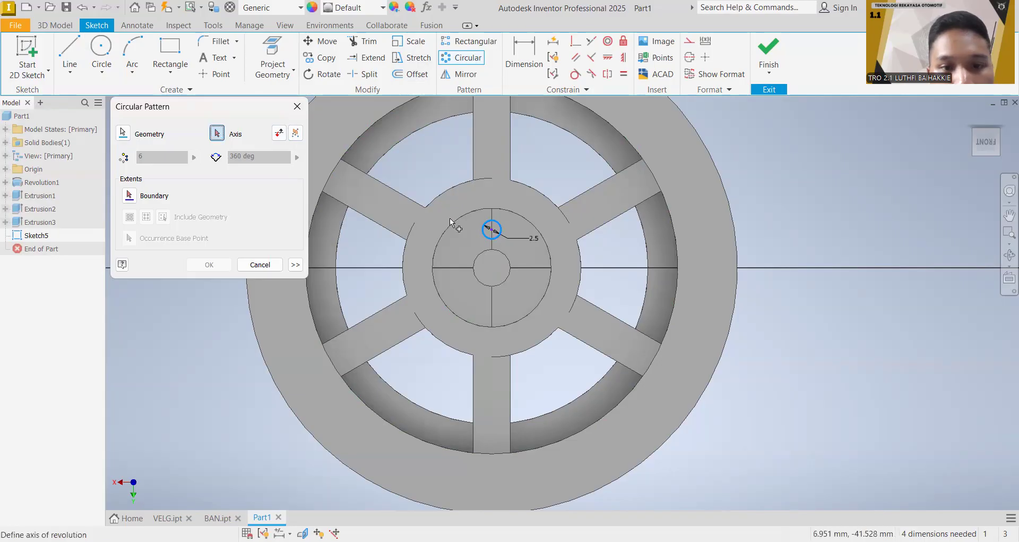
click(492, 267)
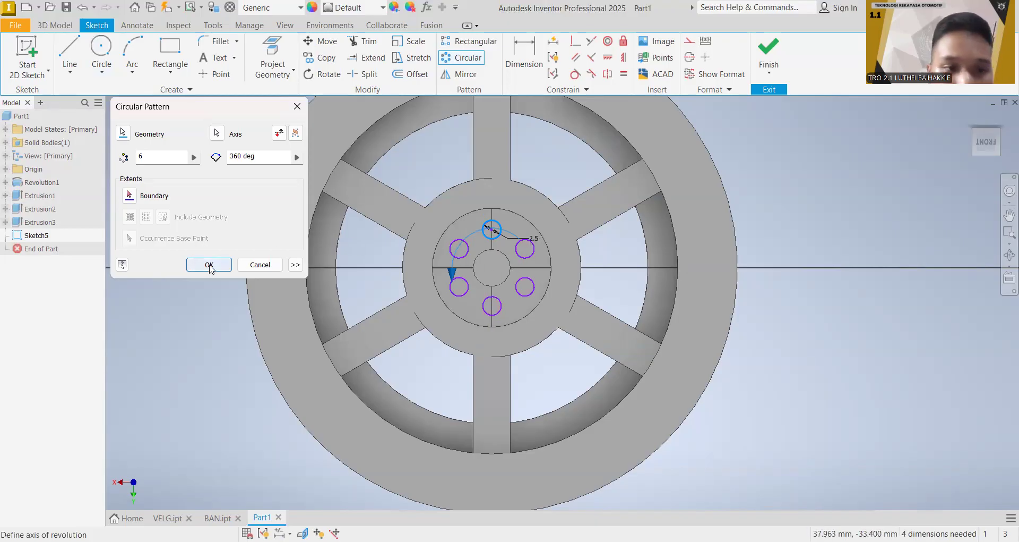
click(145, 158)
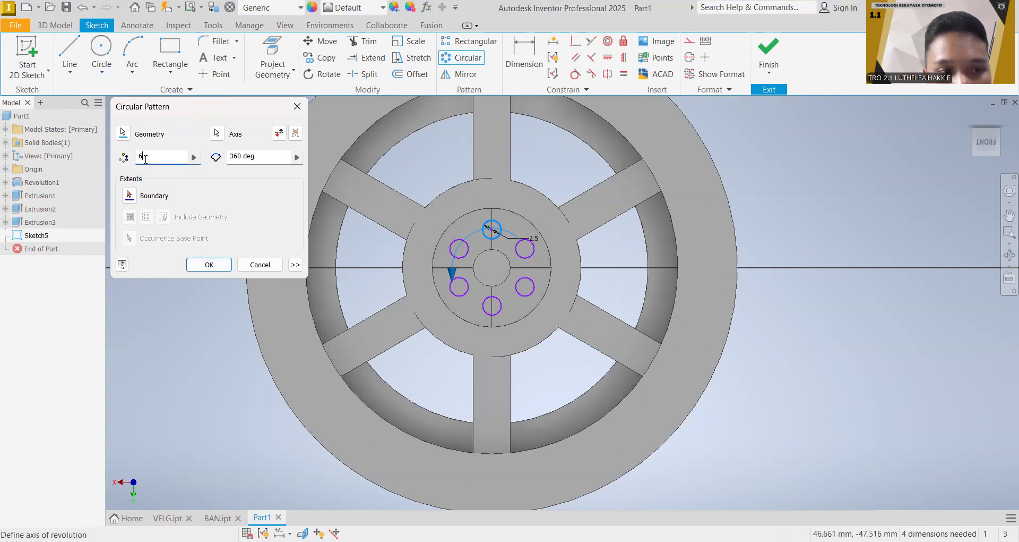
text(5)
key(BackSpace)
text(6)
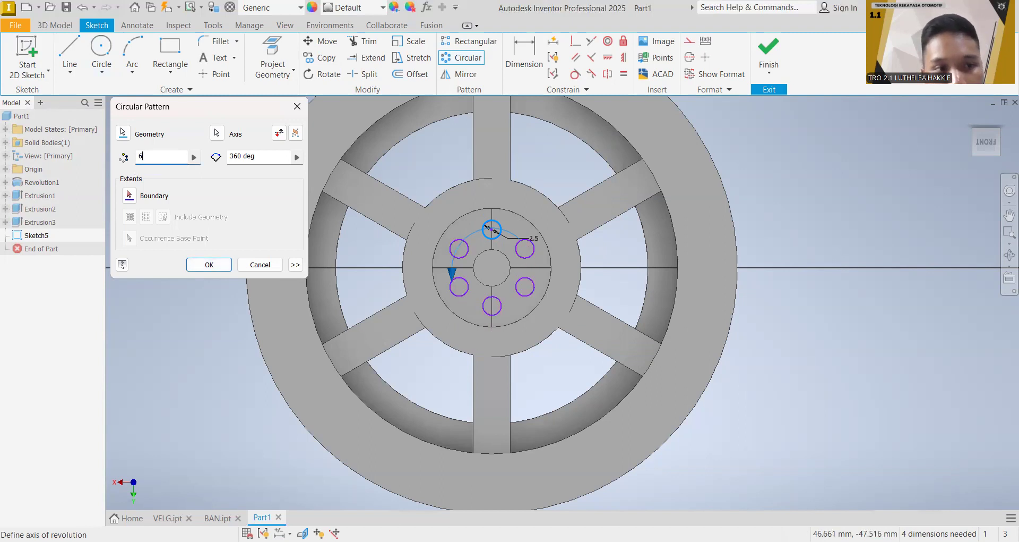
click(209, 265)
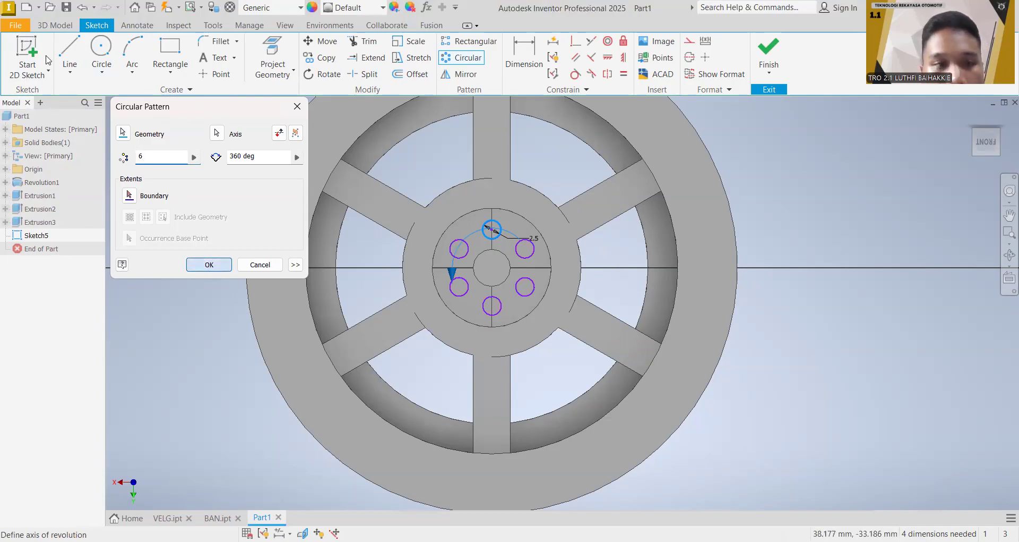
Step: Cut the six patterned circles 3 mm deep through the hub disc with an Extrude cut
click(55, 25)
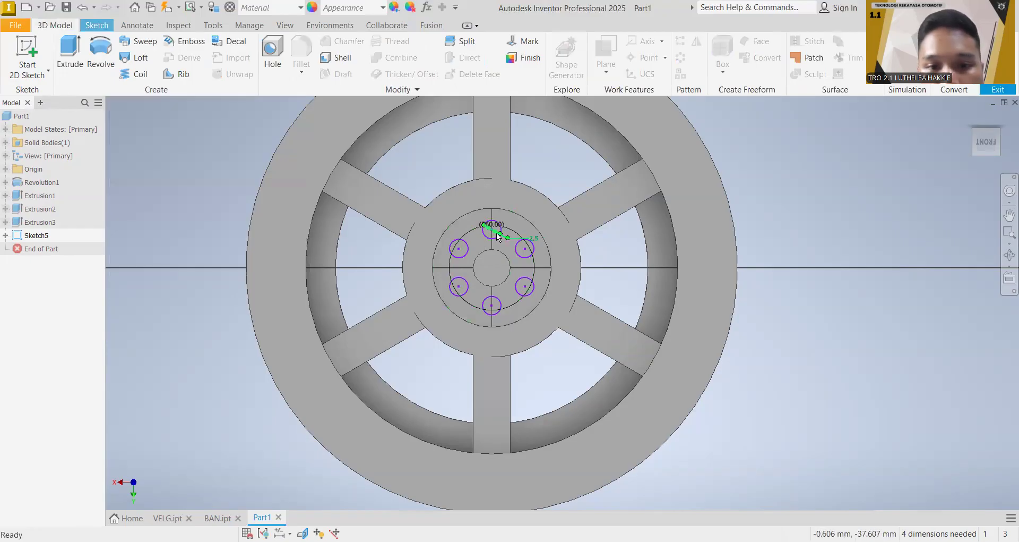
click(69, 64)
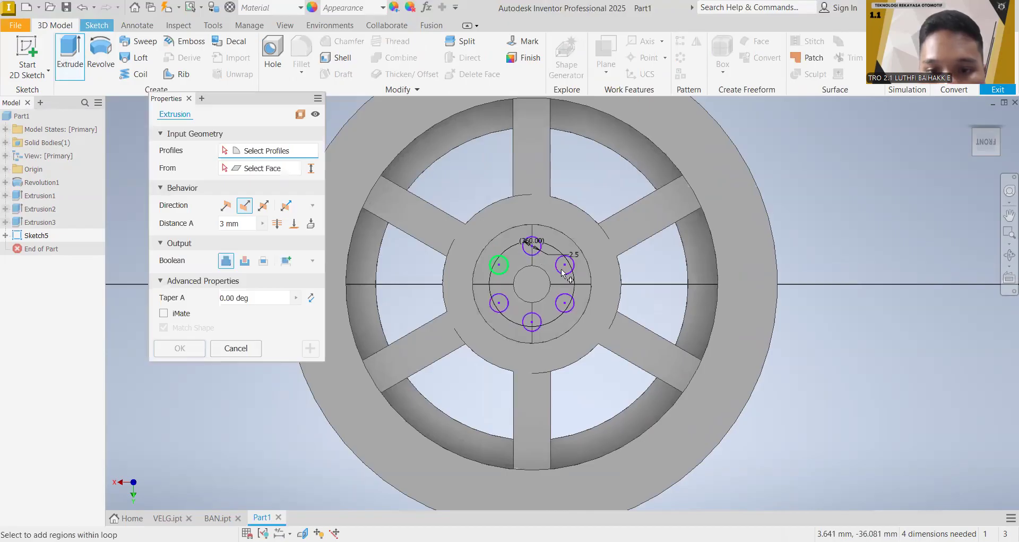
click(567, 305)
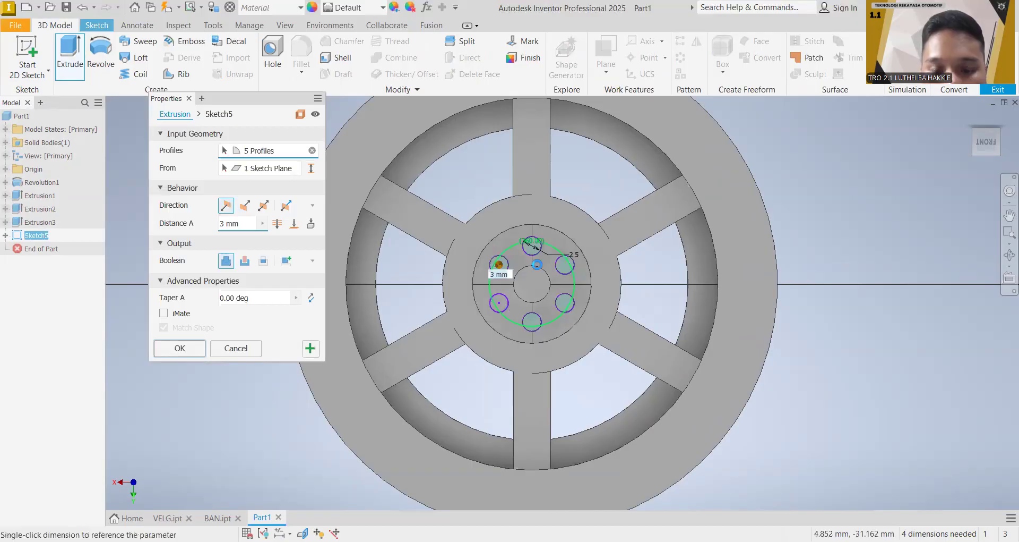
click(505, 306)
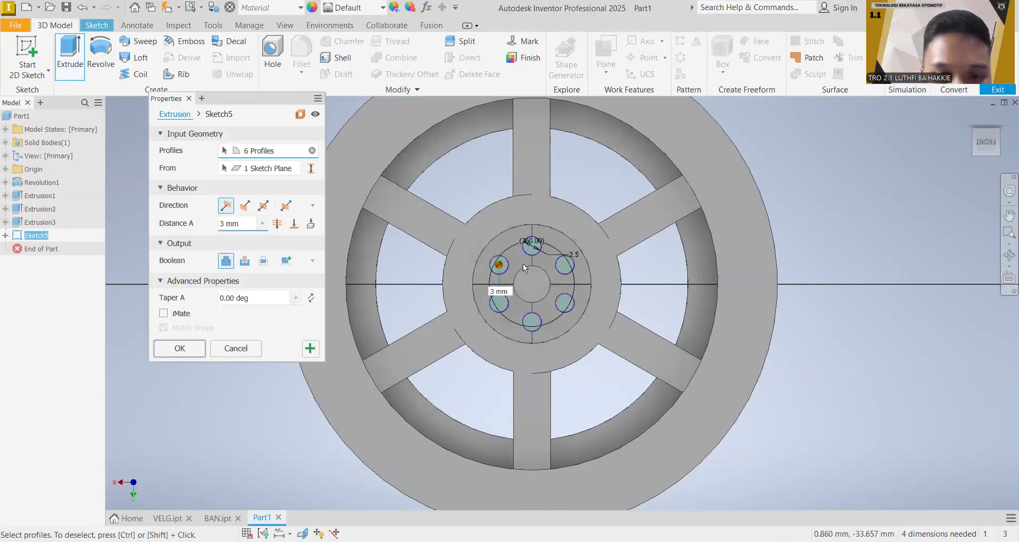
click(244, 256)
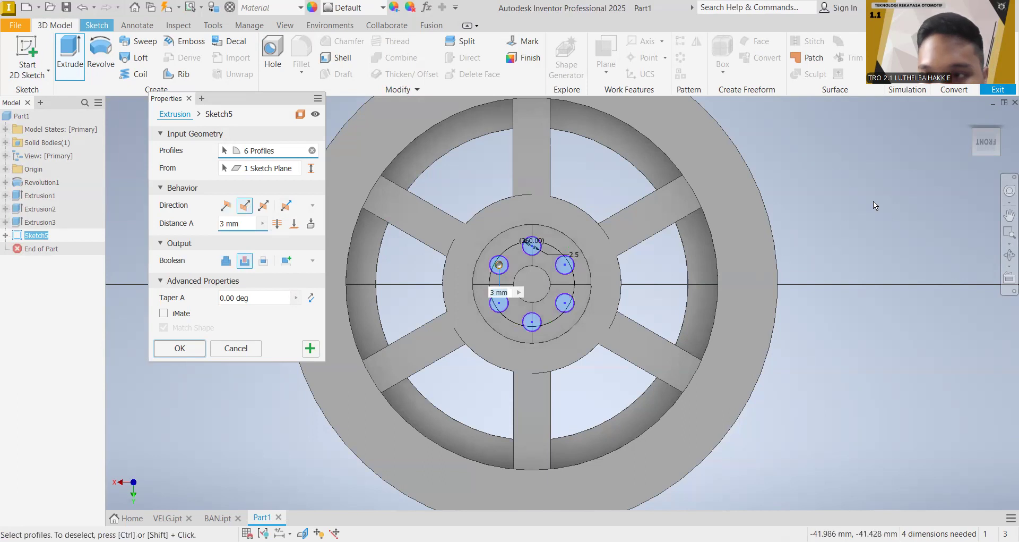
mouse_move(995, 137)
mouse_down()
mouse_move(975, 139)
mouse_move(996, 139)
mouse_up()
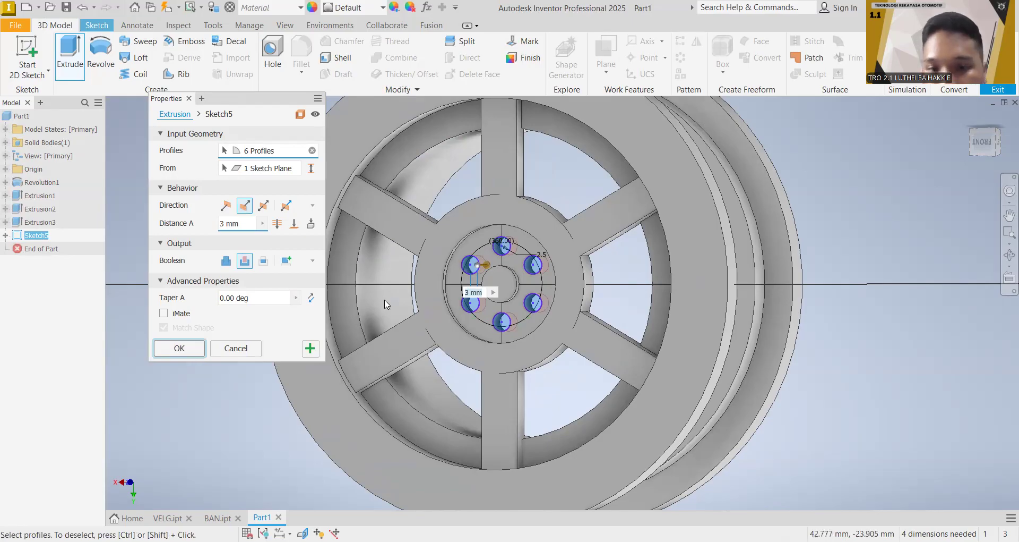
click(180, 348)
mouse_move(988, 145)
mouse_down()
mouse_move(996, 177)
mouse_move(992, 145)
mouse_move(995, 171)
mouse_move(968, 177)
mouse_move(983, 160)
mouse_move(965, 127)
mouse_move(953, 130)
mouse_move(970, 154)
mouse_move(988, 144)
mouse_up()
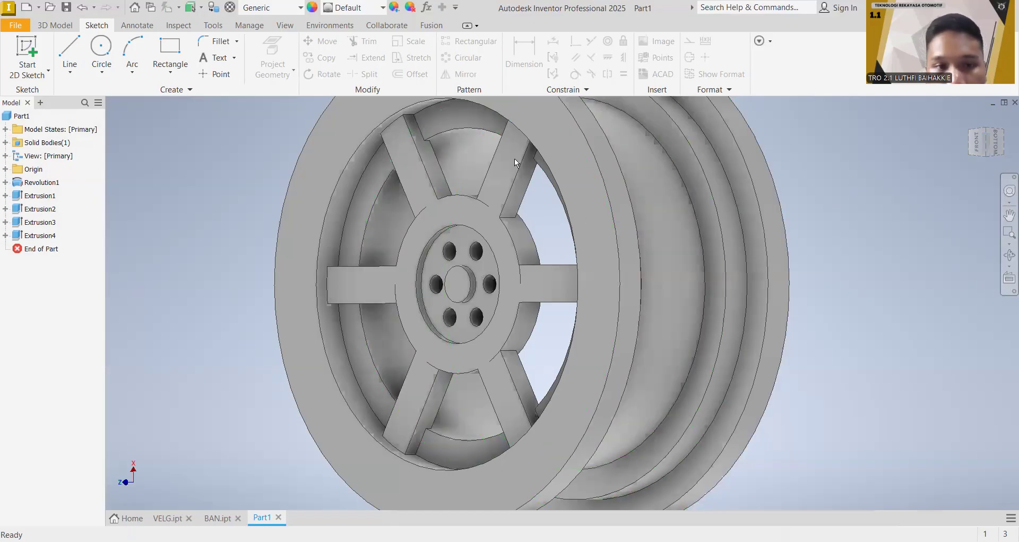
click(73, 25)
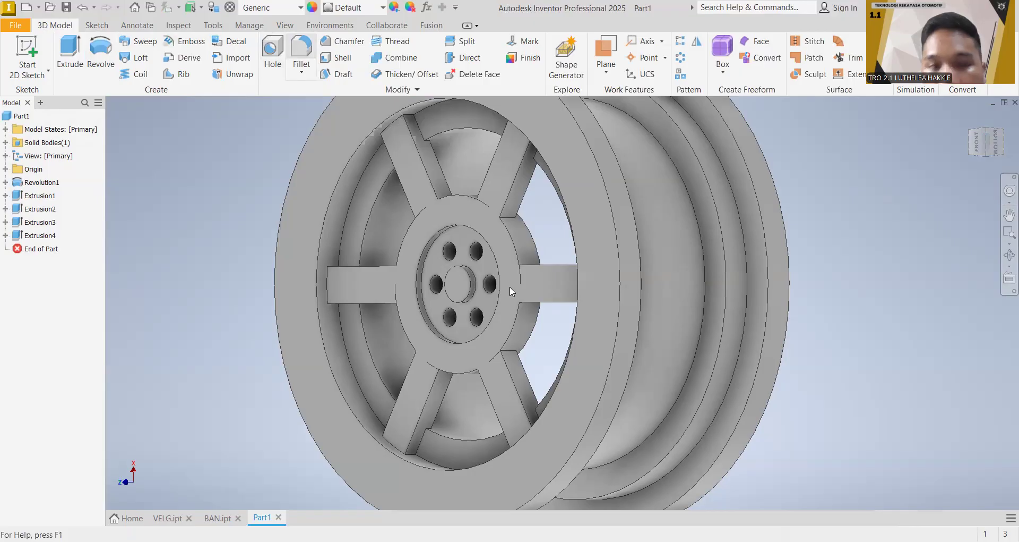
click(307, 68)
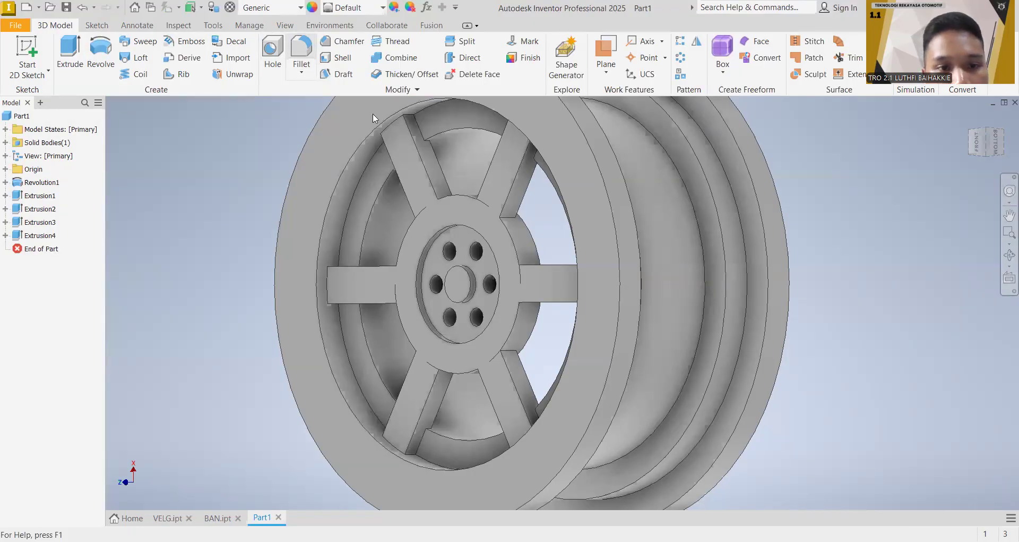
click(326, 281)
click(396, 446)
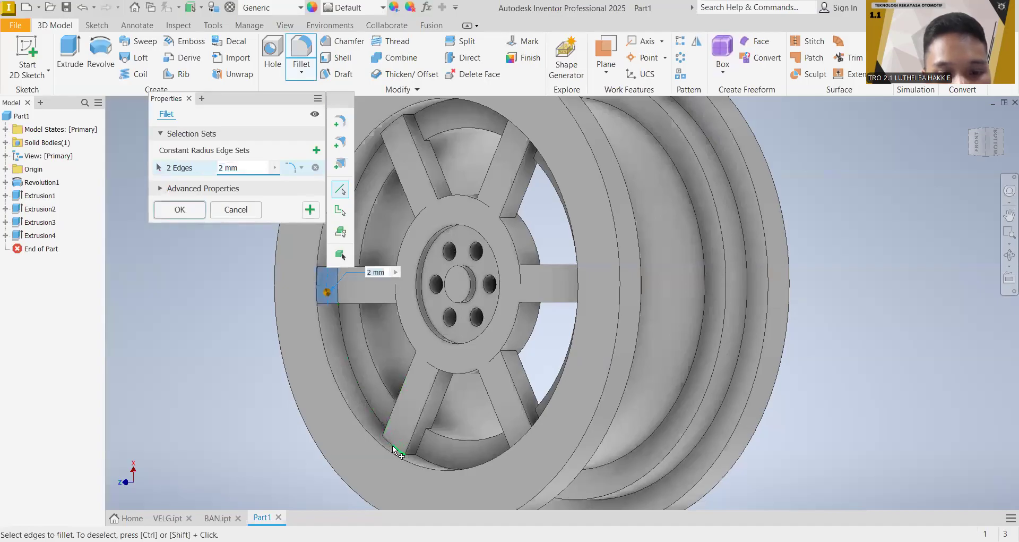
click(391, 137)
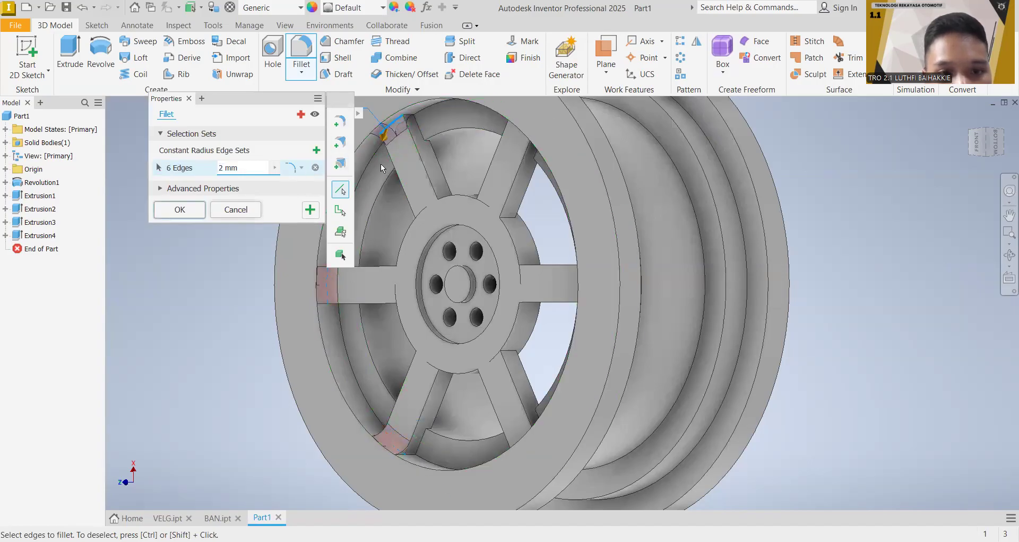
click(303, 58)
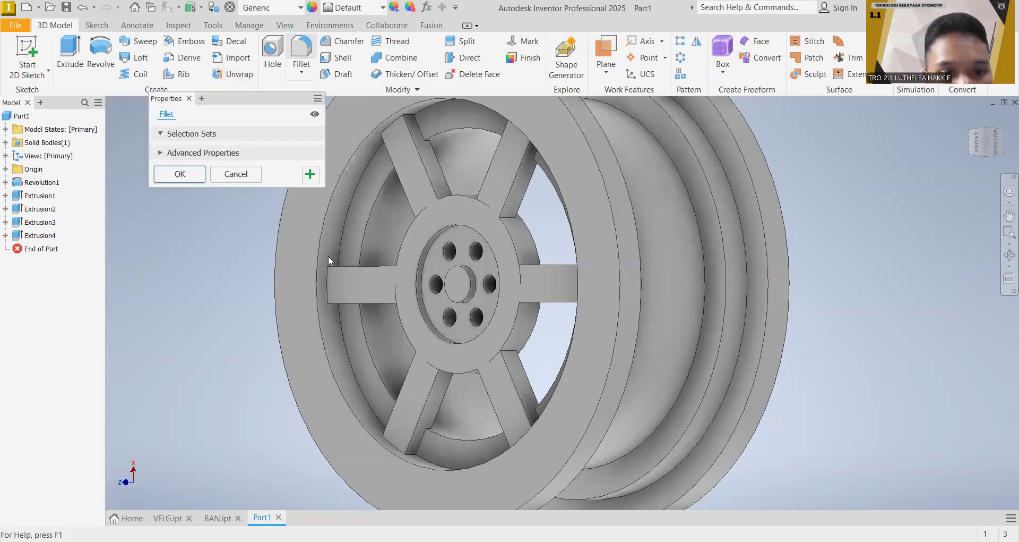
click(324, 283)
click(395, 447)
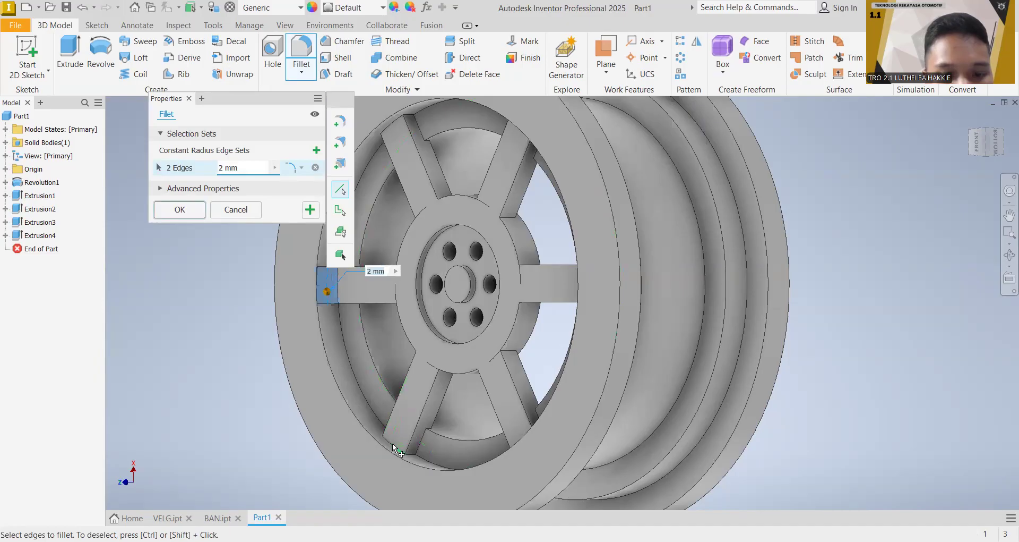
click(388, 126)
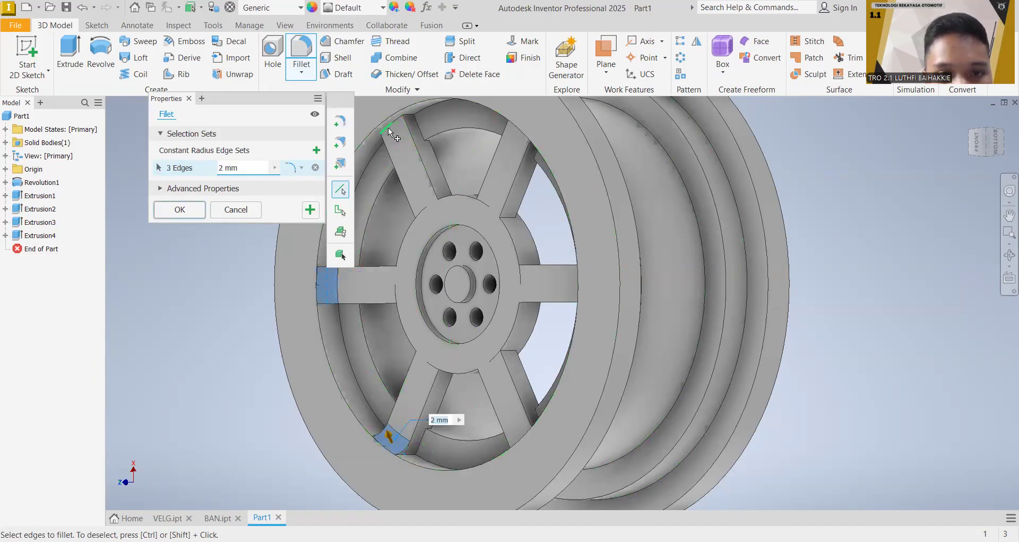
click(387, 127)
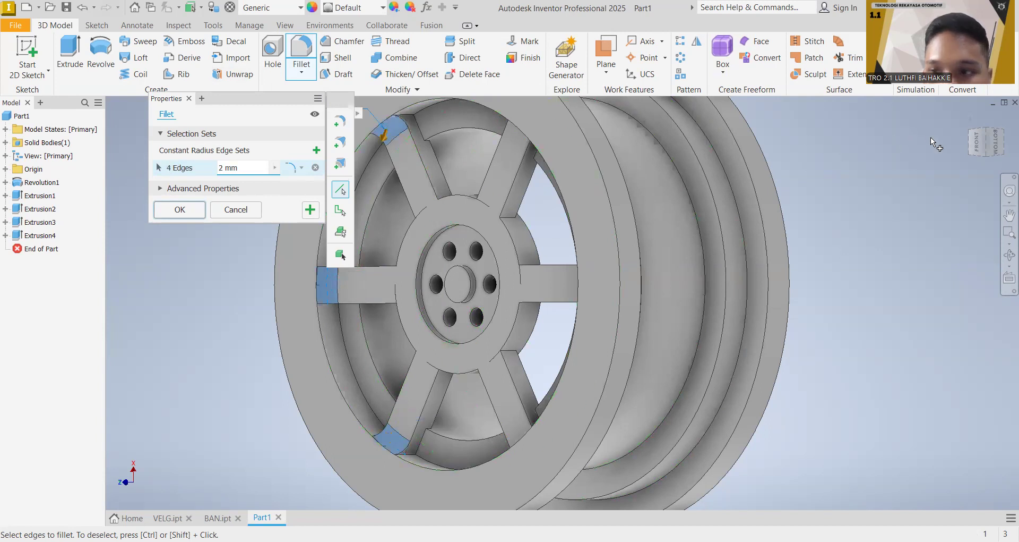
click(978, 143)
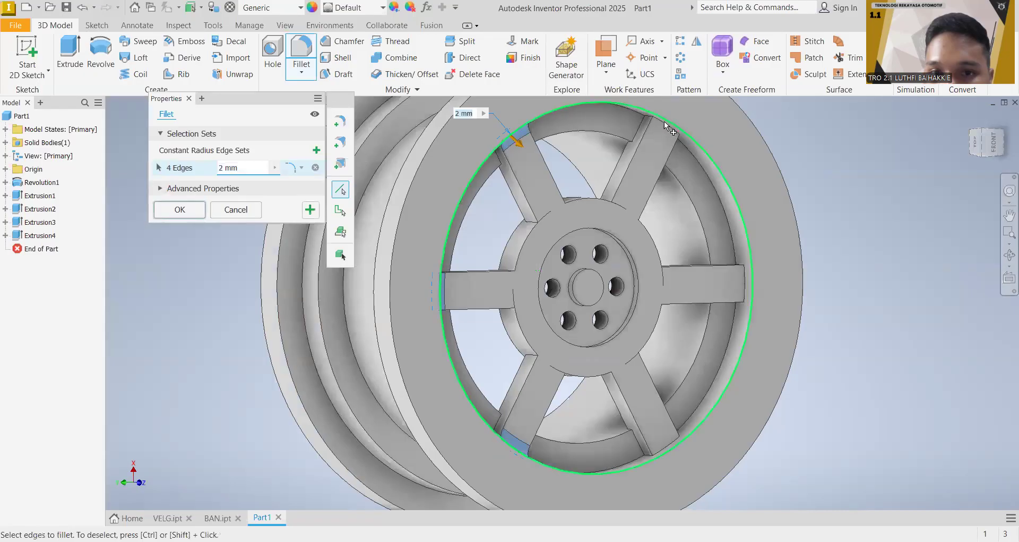
click(667, 127)
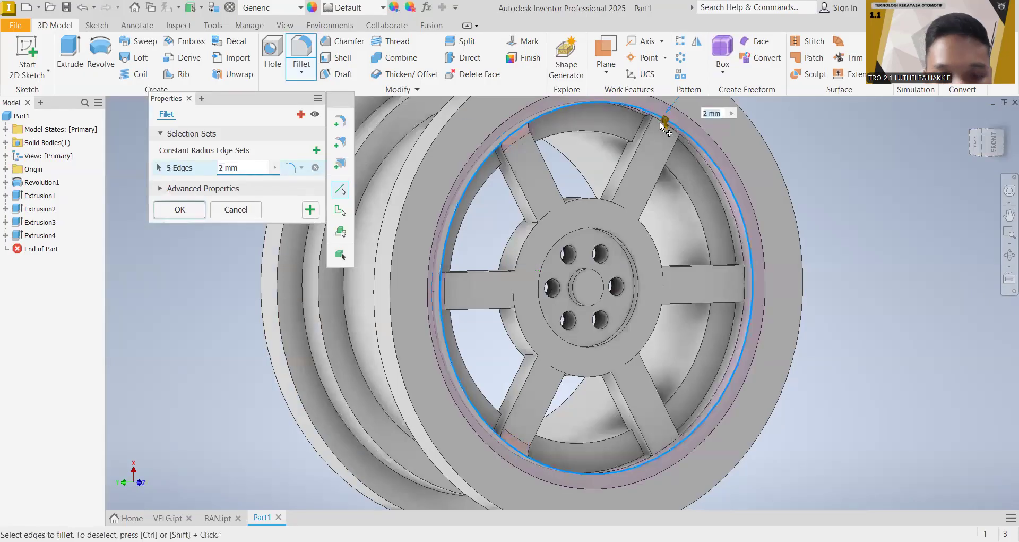
click(230, 208)
click(302, 48)
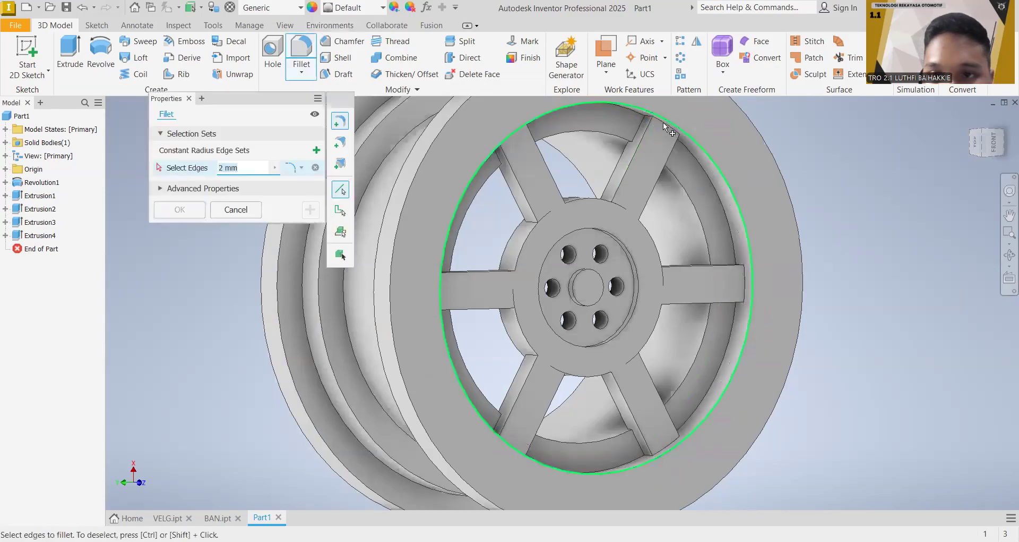
click(668, 127)
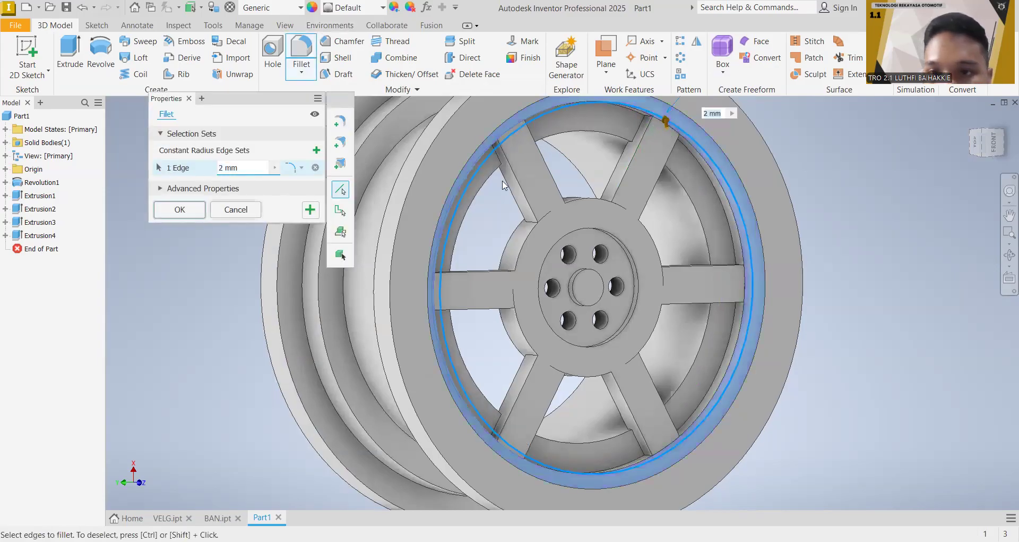
key(Escape)
Step: Set a 2 mm fillet on the end edges of three neighbouring spokes where they meet the outer rim, not on the full rim circle
scroll(683, 181, down, 6)
middle_drag(689, 142, 615, 363)
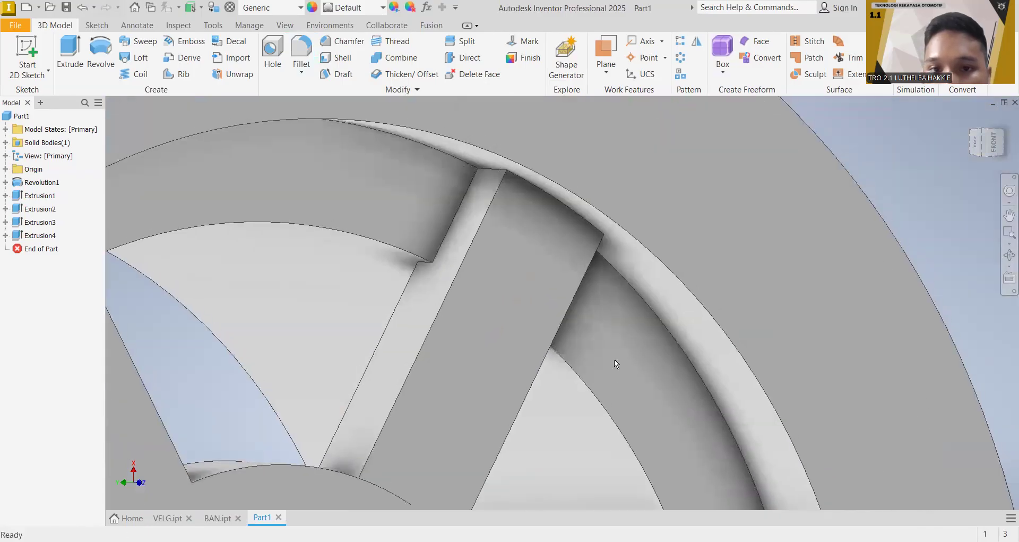
click(307, 51)
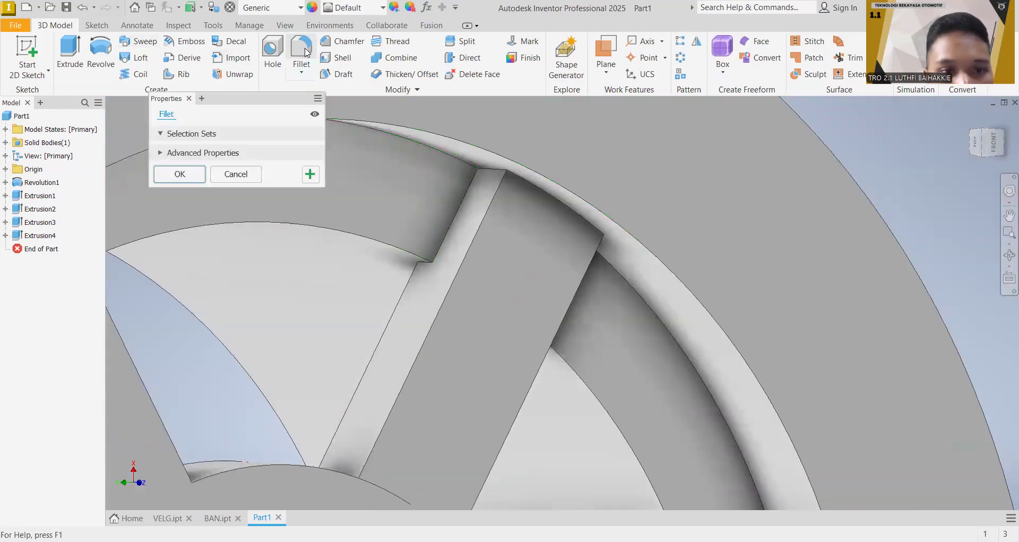
click(526, 183)
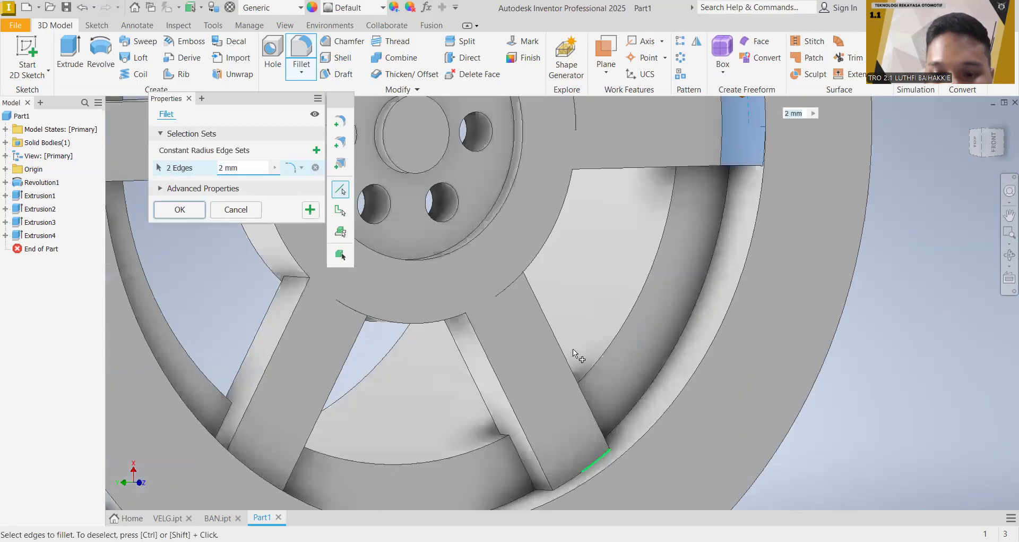
middle_drag(612, 305, 669, 286)
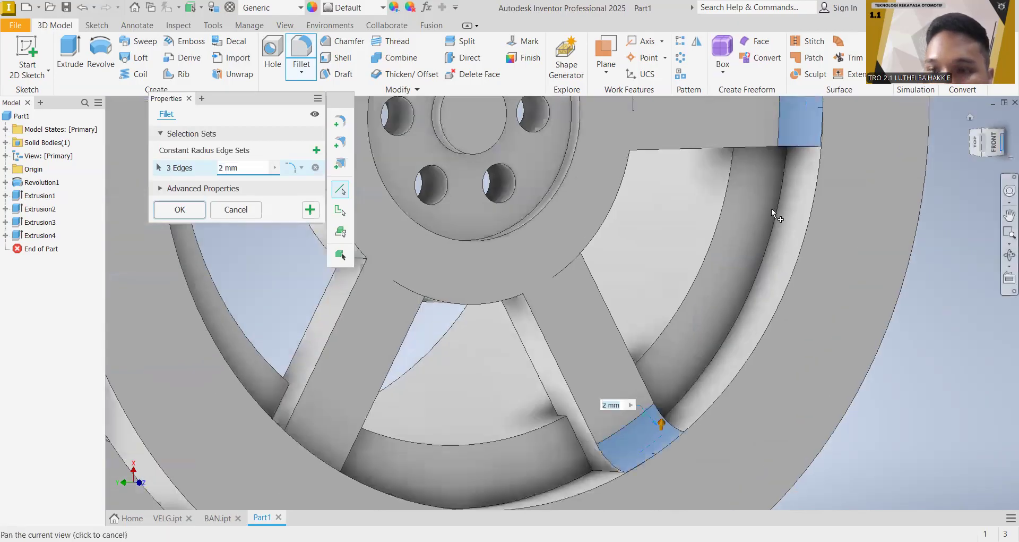
Step: Add both end edge segments of the opposite horizontal spoke to the 2 mm fillet selection
click(1002, 142)
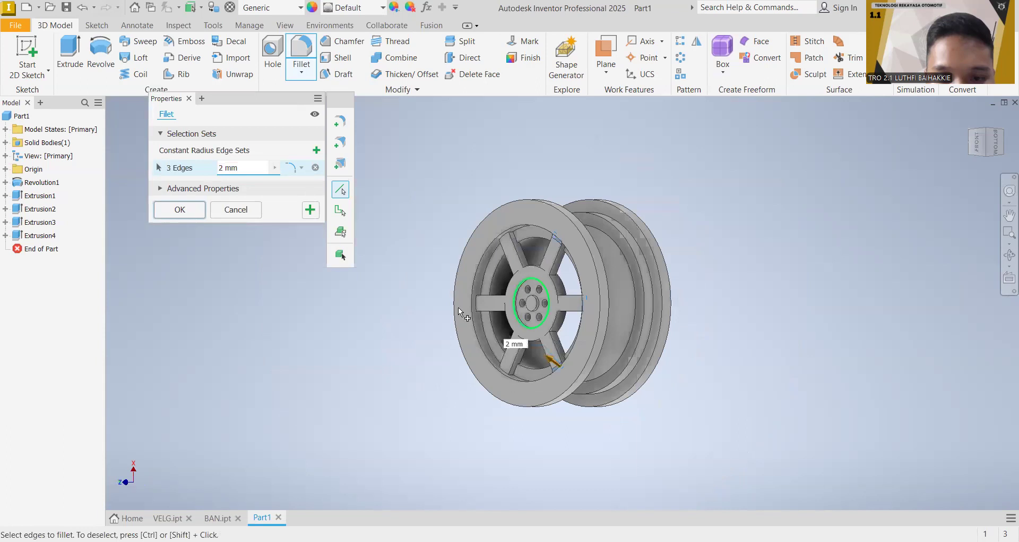
scroll(491, 297, down, 6)
click(440, 314)
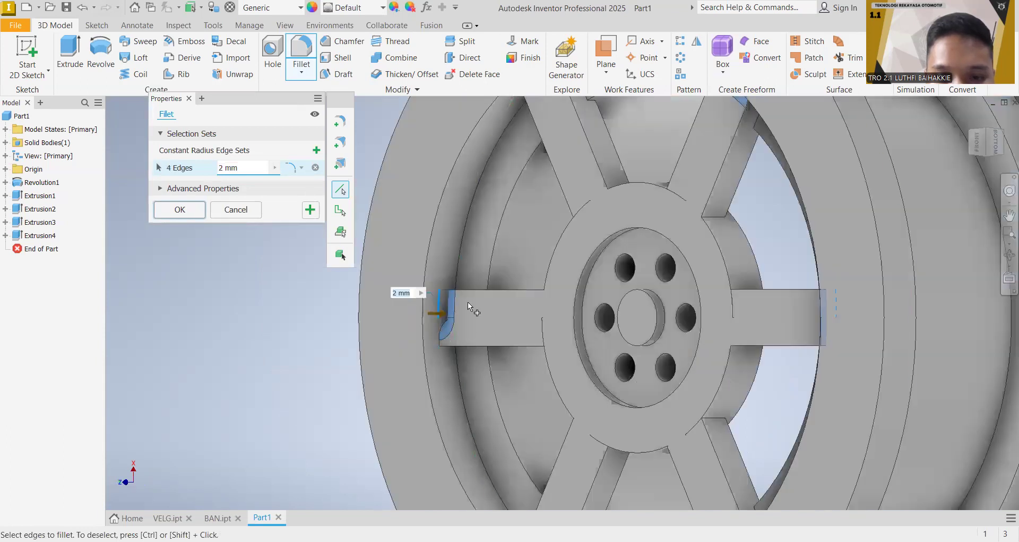
middle_drag(471, 332, 511, 342)
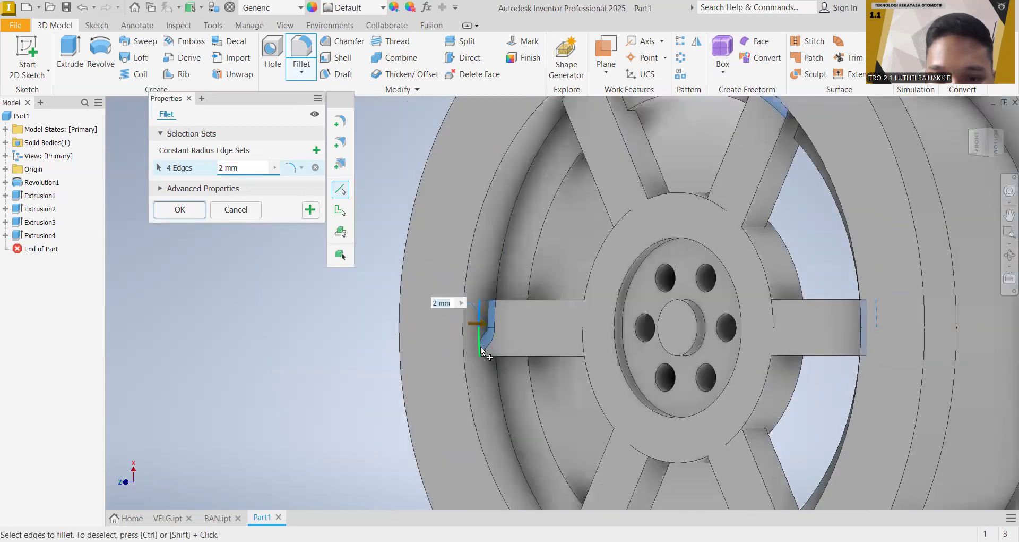
click(490, 345)
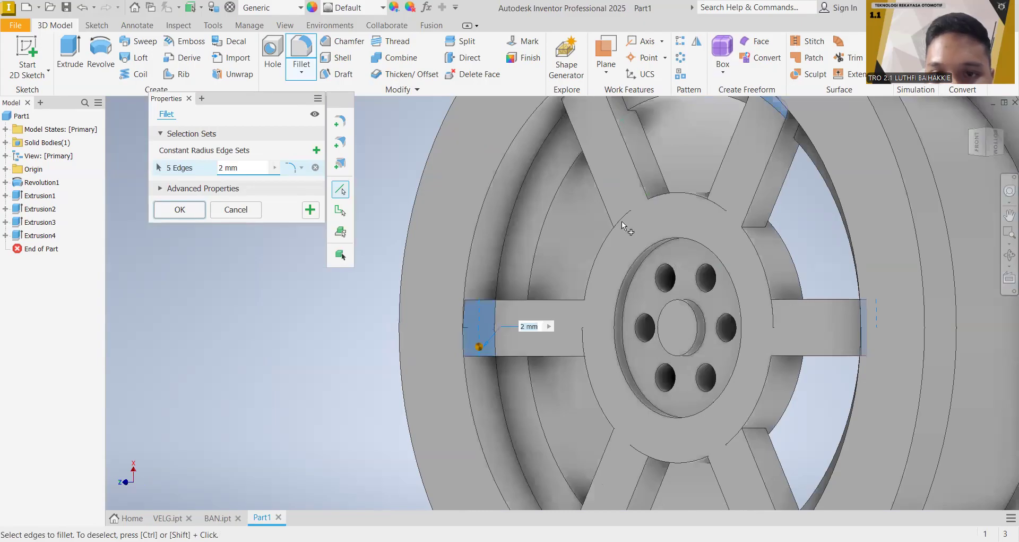
Step: Add the end edges of the two remaining spokes to the selection and apply the 2 mm fillet to all six spoke ends
middle_drag(622, 221, 579, 318)
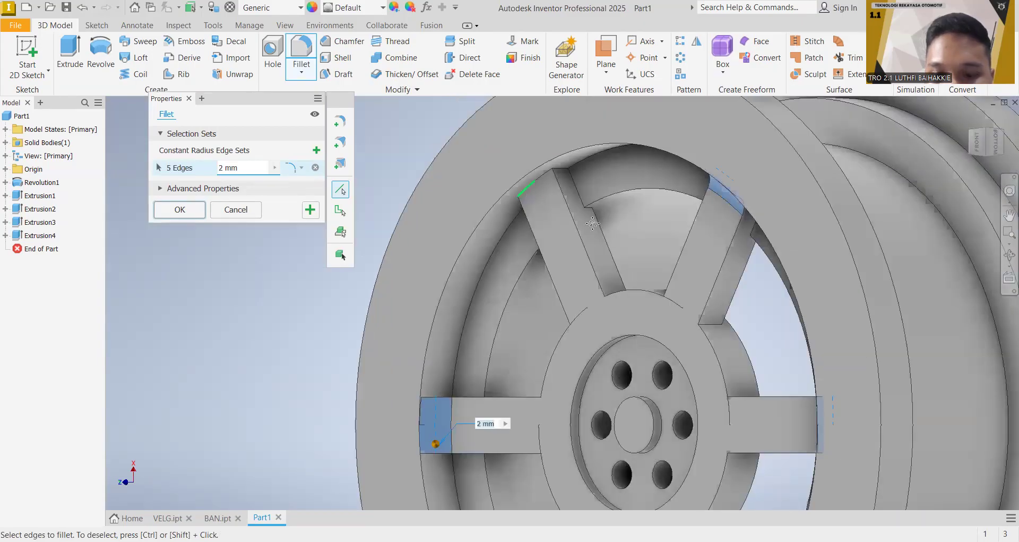
middle_drag(593, 223, 624, 139)
middle_drag(523, 318, 536, 183)
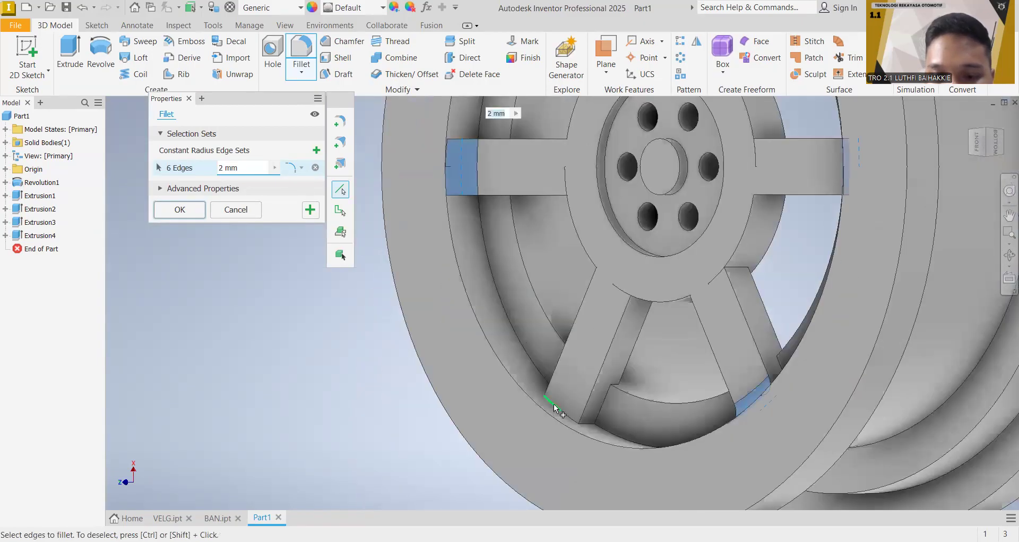
click(571, 422)
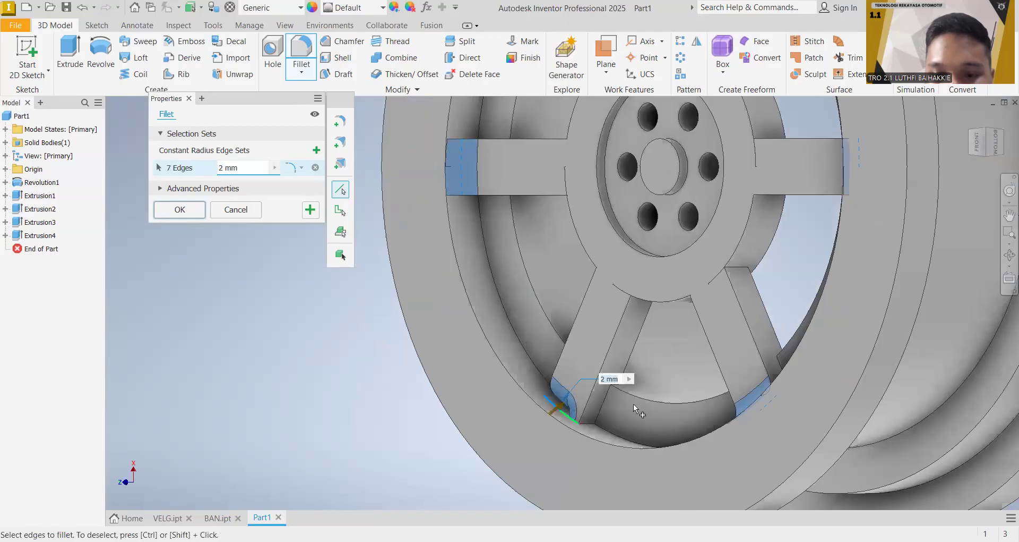
middle_drag(700, 318, 610, 313)
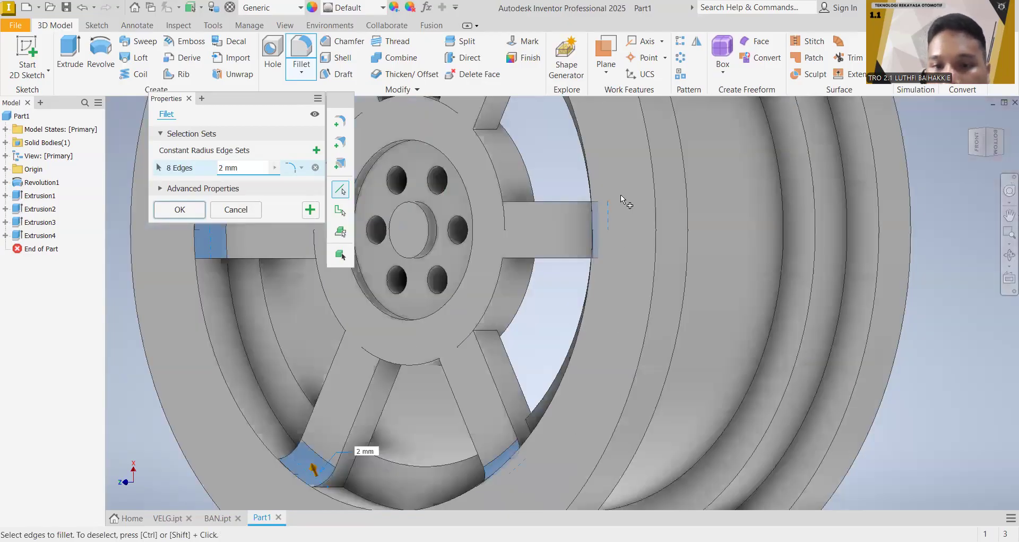
scroll(620, 194, down, 5)
middle_drag(740, 176, 813, 312)
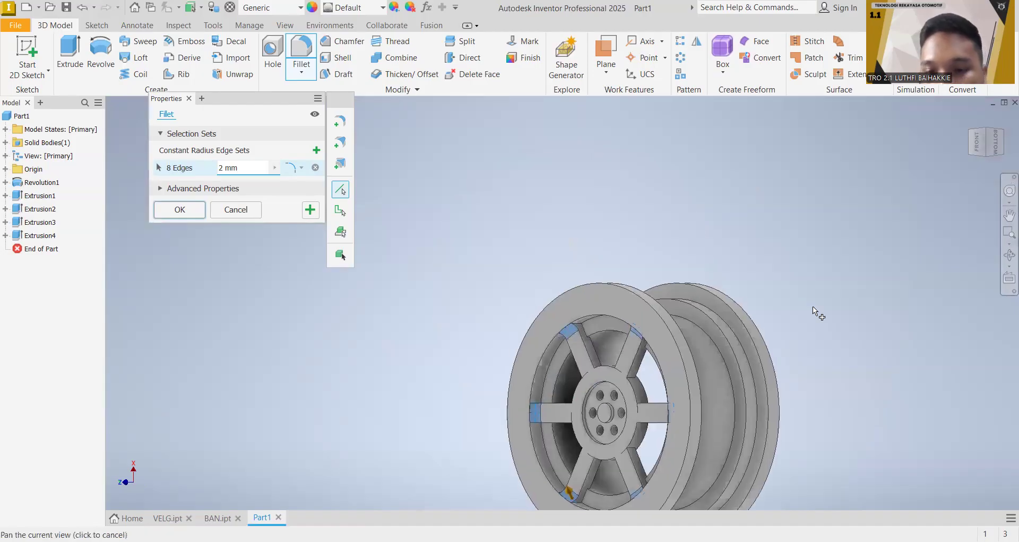
drag(989, 146, 962, 149)
click(984, 142)
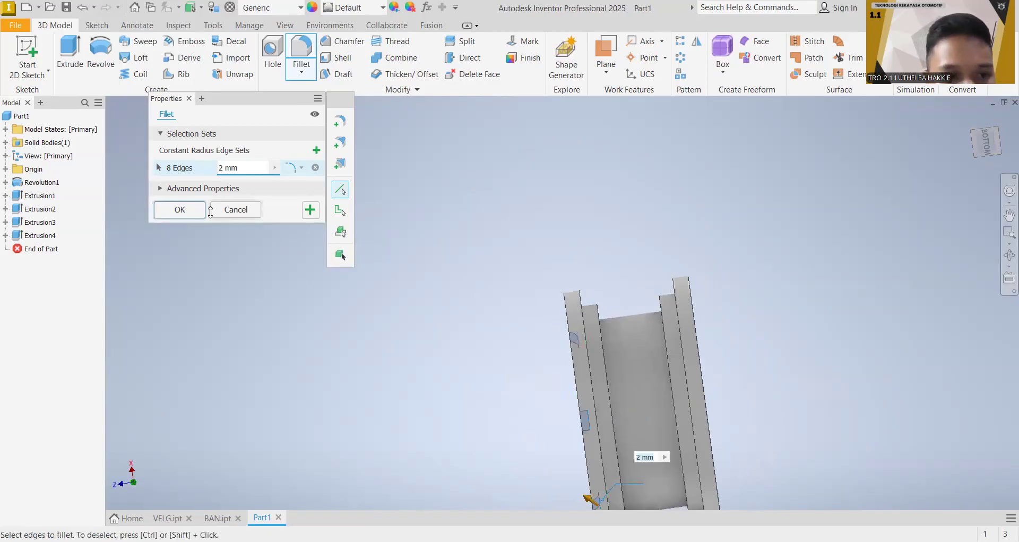
click(187, 211)
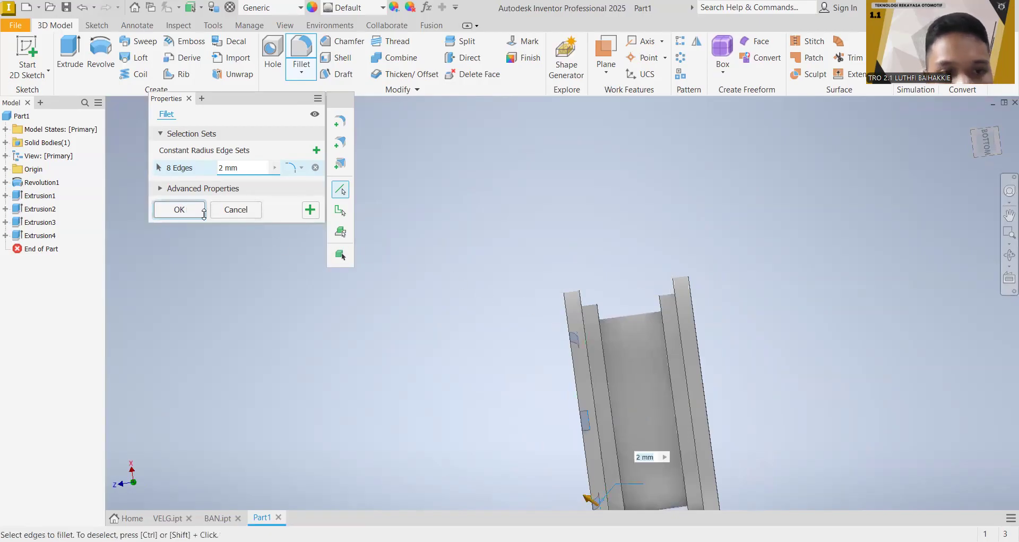
Step: Fillet the six outer circular edges of the stepped flanges on both sides of the rim with a 1 mm radius
click(300, 52)
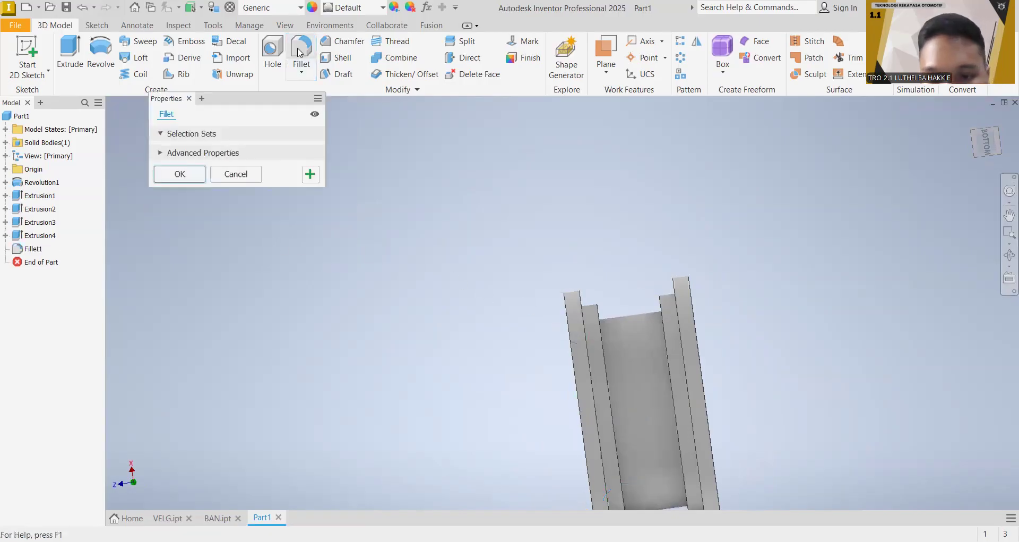
click(586, 345)
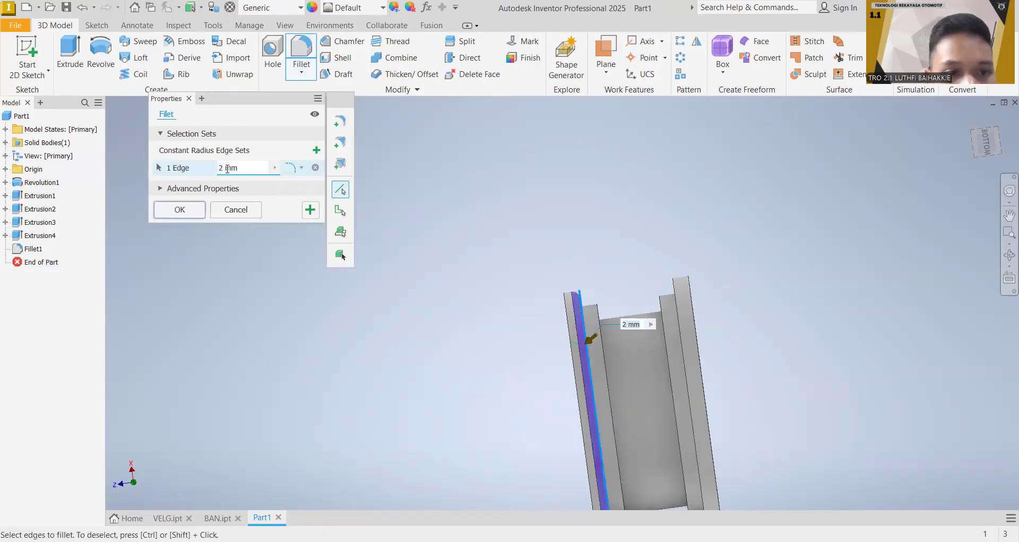
text(1)
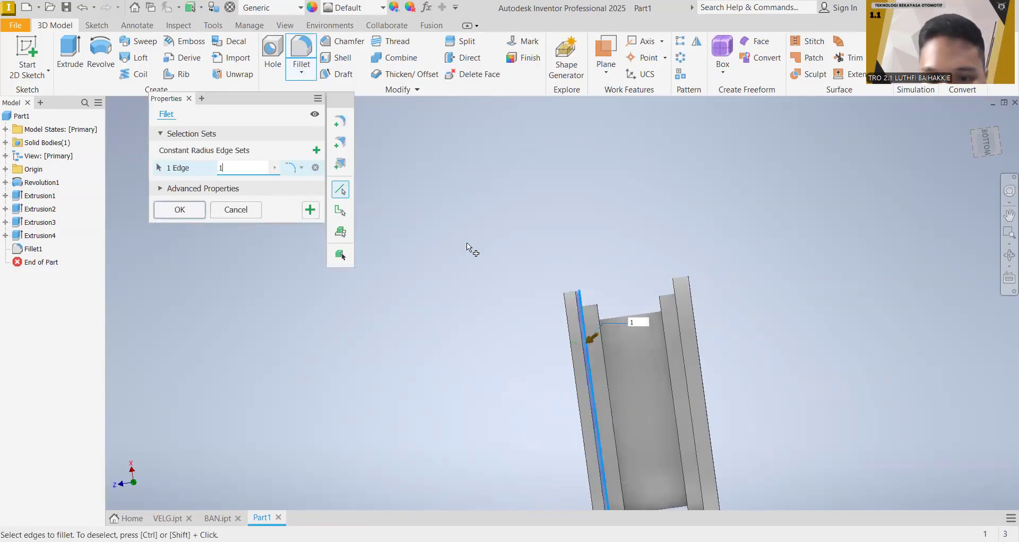
click(564, 304)
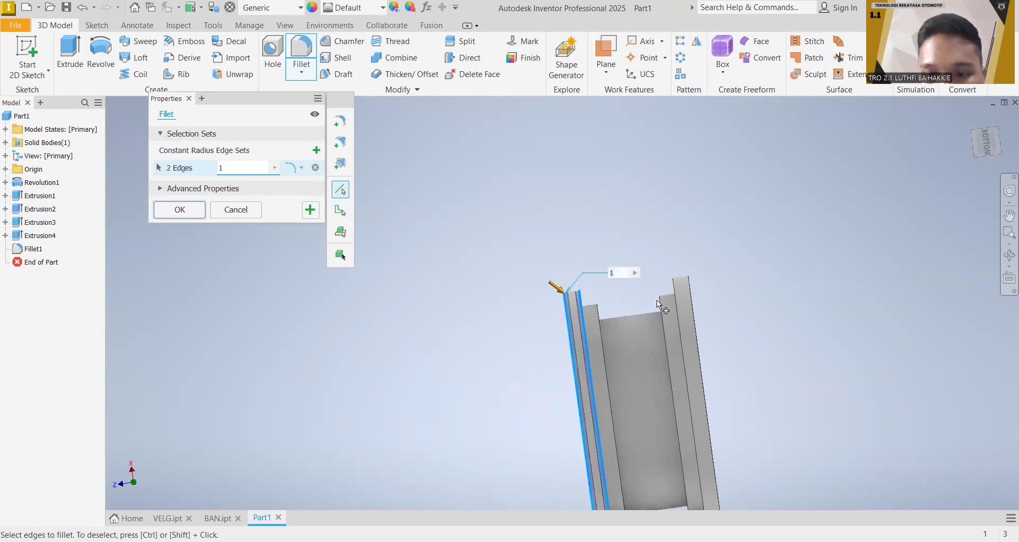
click(601, 328)
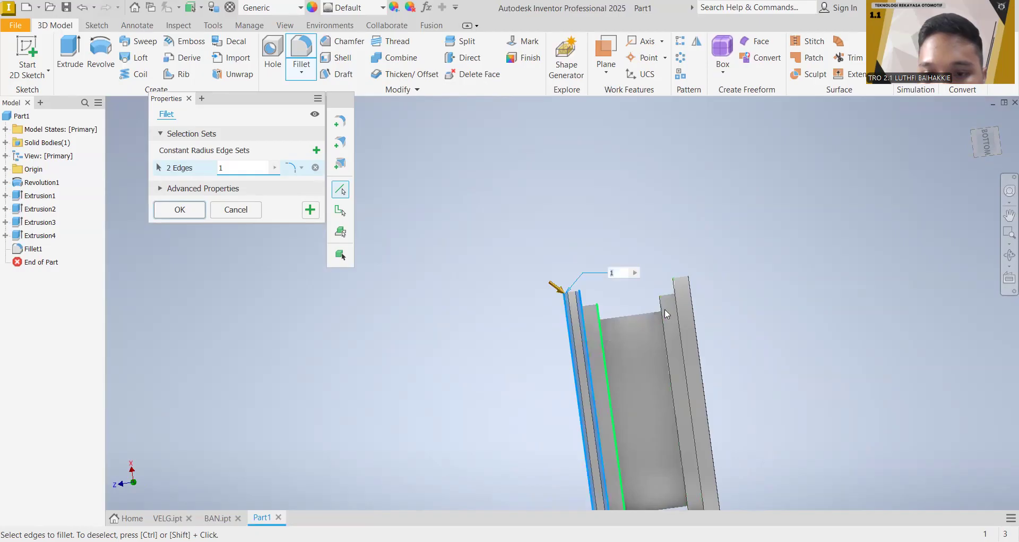
click(693, 300)
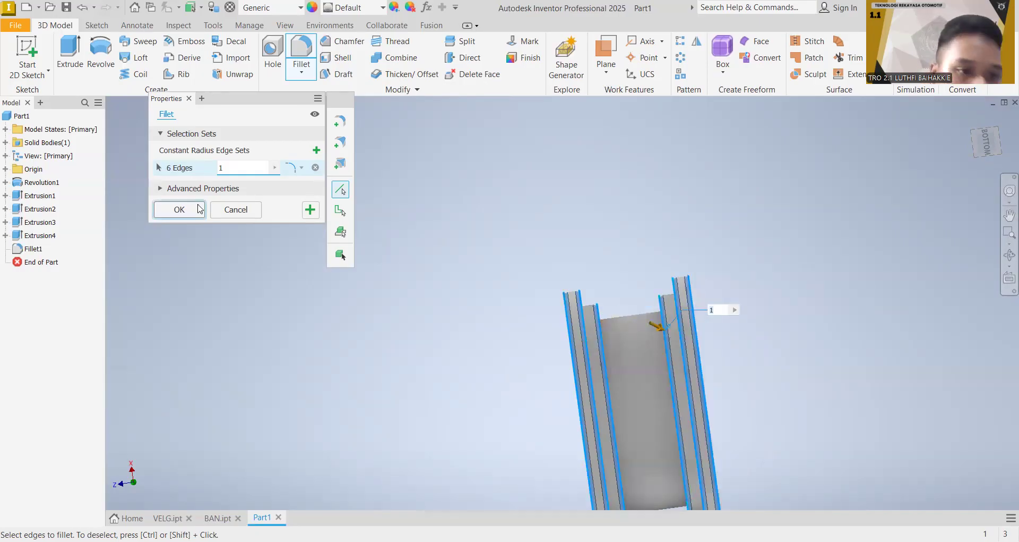
click(200, 209)
mouse_move(818, 239)
shift+middle_down()
mouse_move(860, 318)
mouse_move(796, 371)
mouse_move(834, 276)
mouse_move(882, 213)
mouse_move(941, 203)
shift+middle_up()
middle_drag(875, 236, 798, 124)
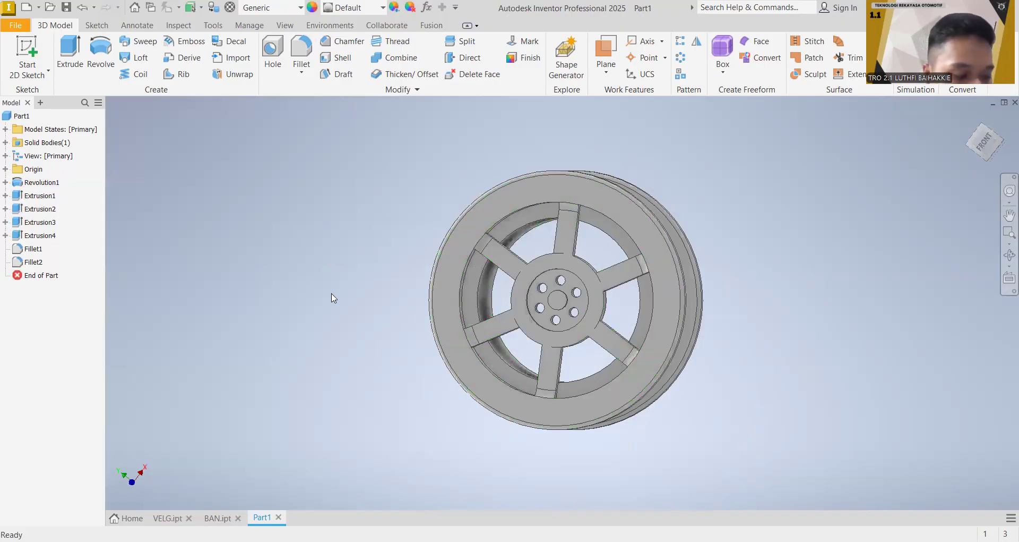
Step: Create a new part file and start a 2D sketch on its XY plane
click(219, 518)
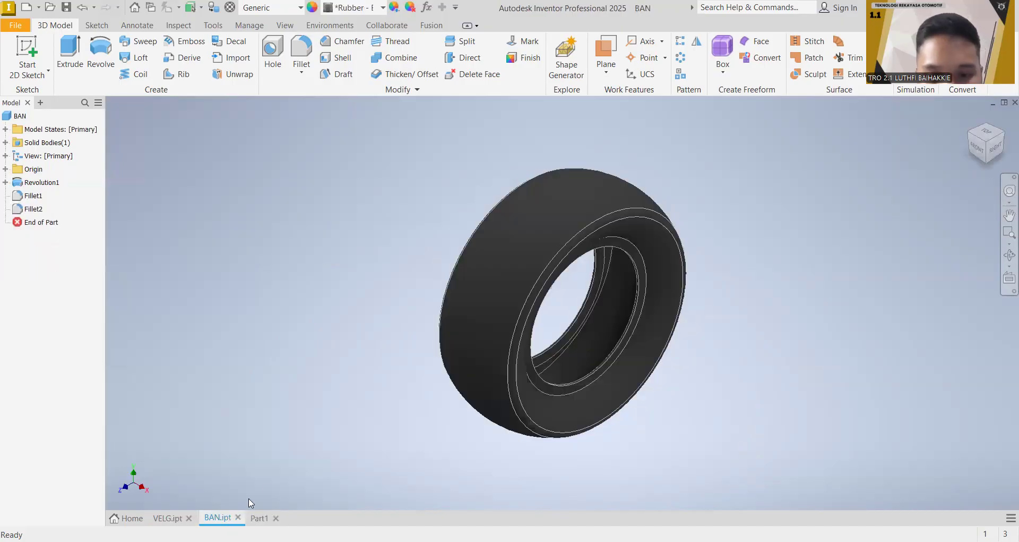
click(260, 518)
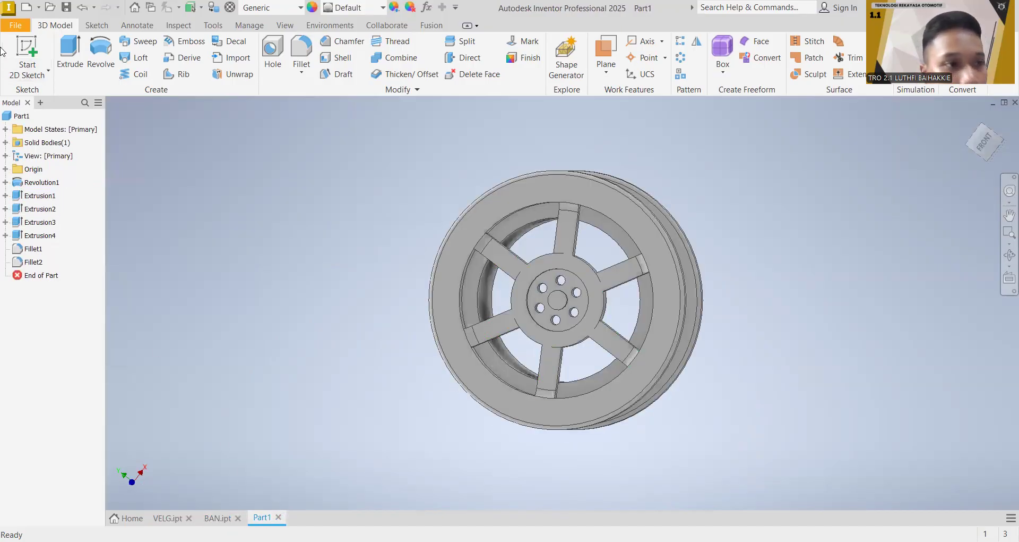
click(132, 518)
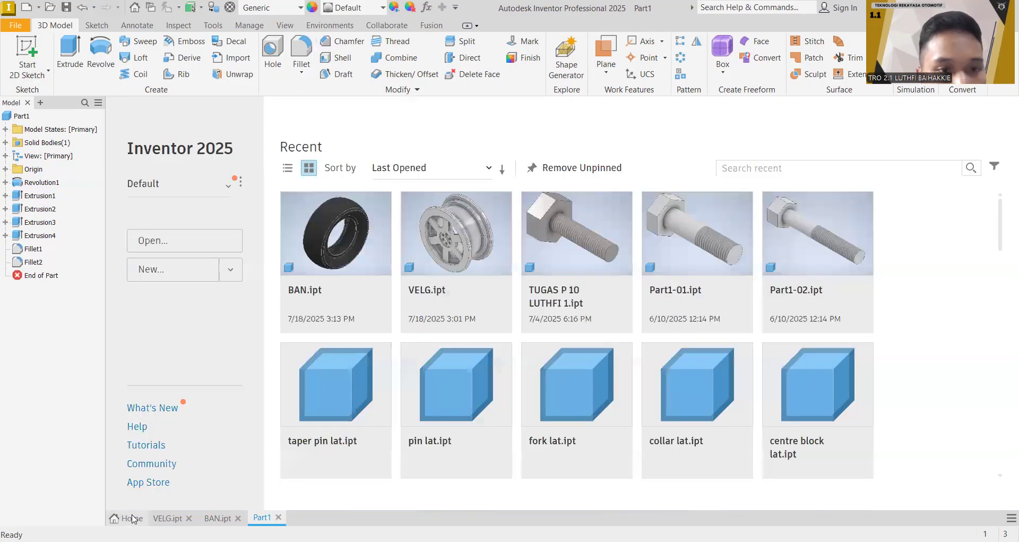
click(87, 270)
double_click(607, 139)
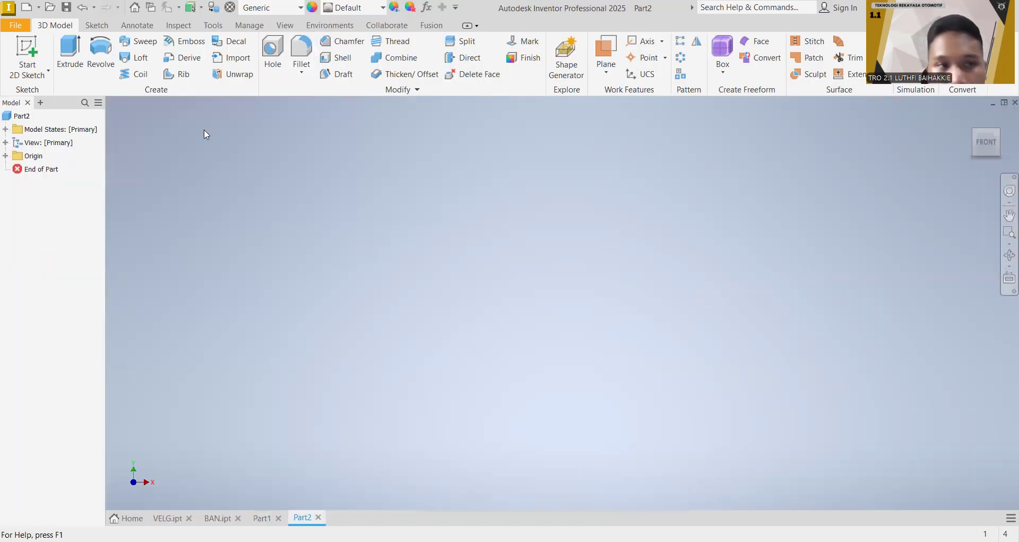
click(41, 50)
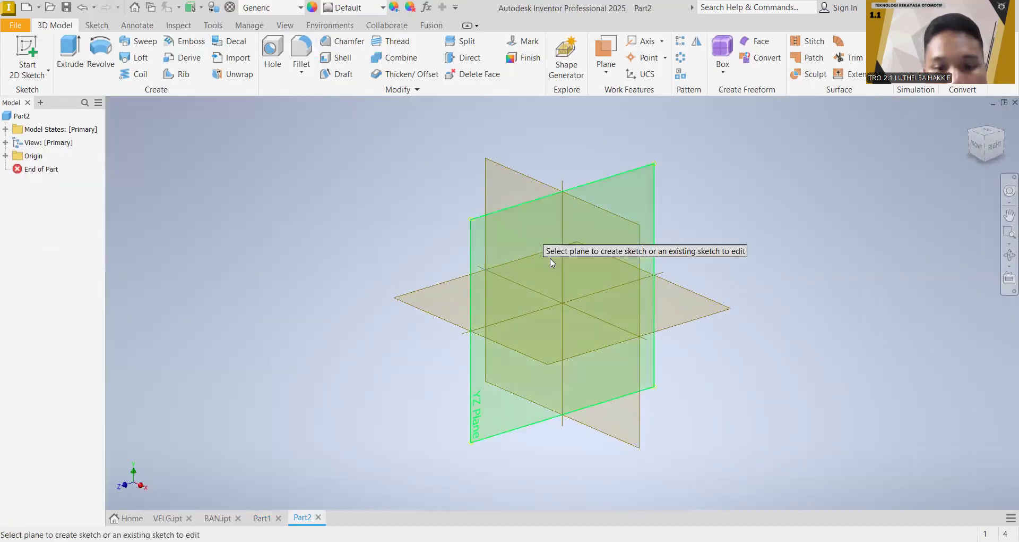
click(518, 175)
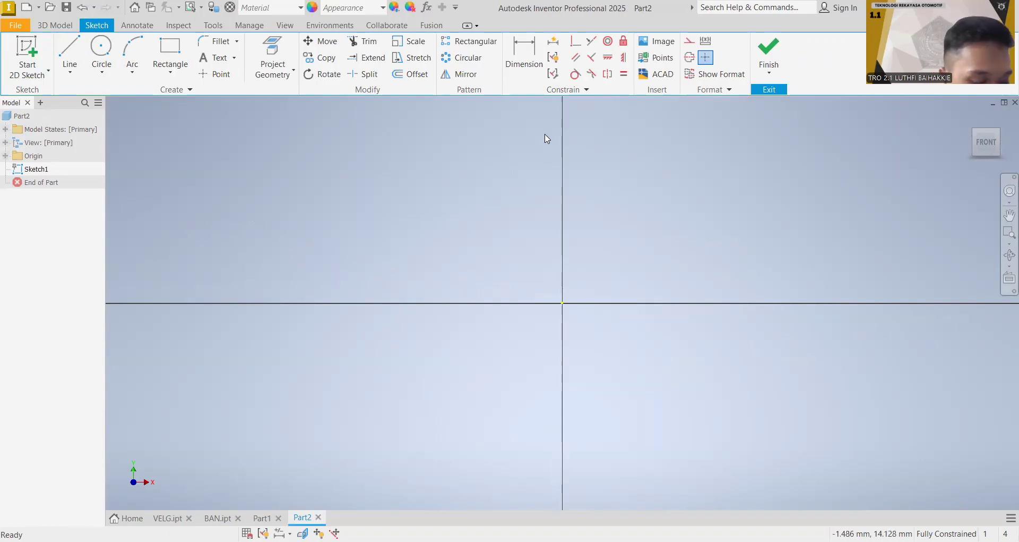
Step: Sketch a 33 mm vertical line upward from the sketch origin
click(69, 56)
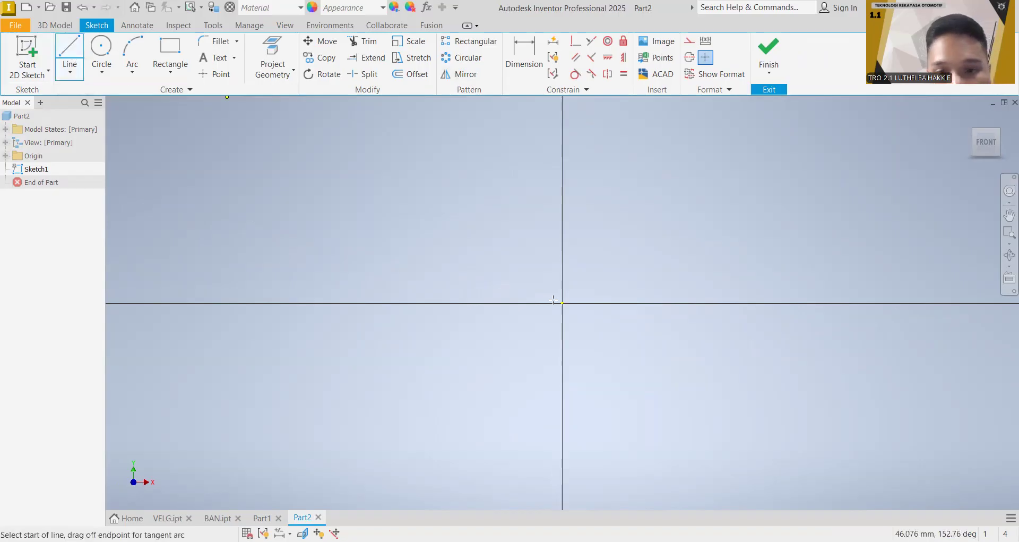
click(562, 153)
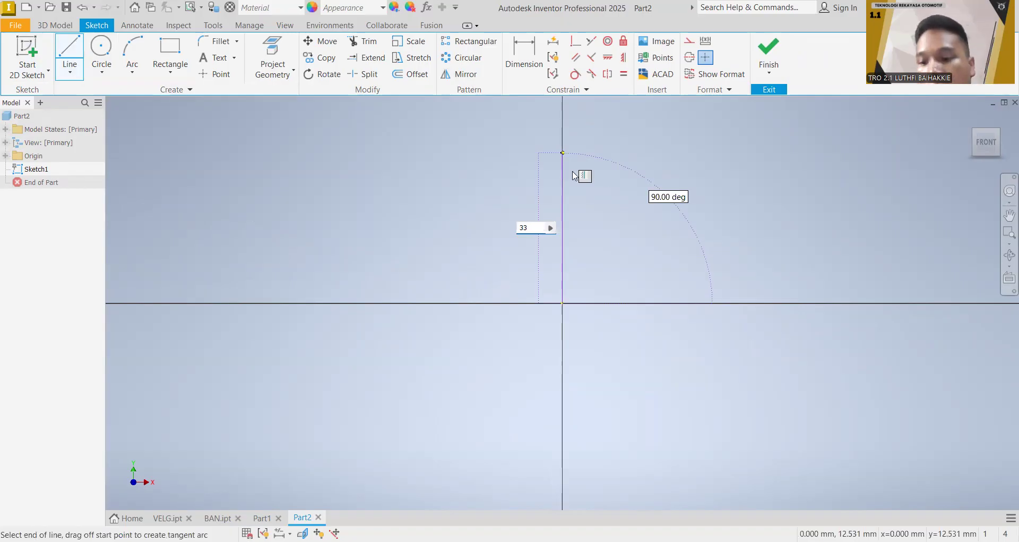
key(Return)
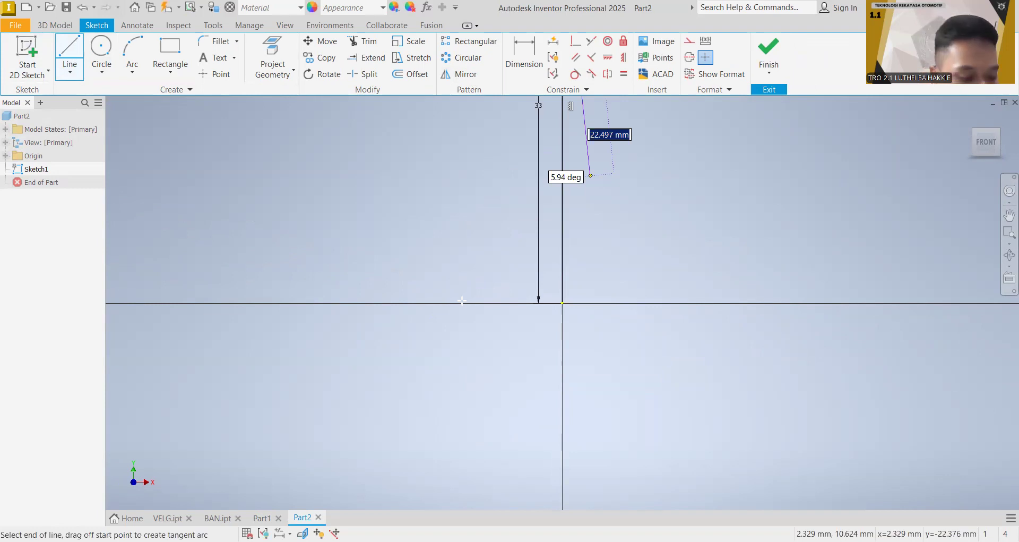
Step: Try to sketch a 12 mm line sideways from the upper end of the 33 mm vertical line
text(12)
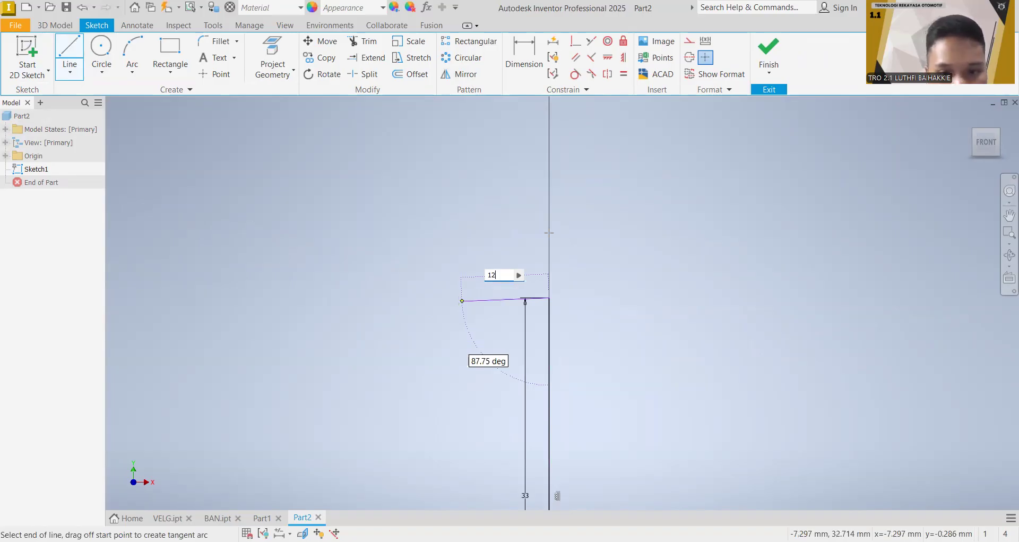
key(Return)
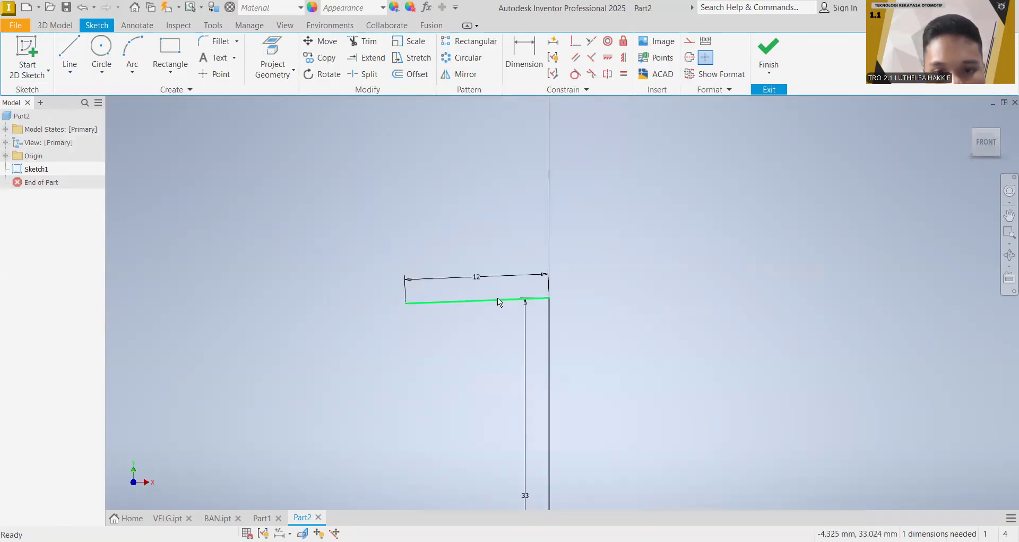
right_click(498, 296)
click(498, 157)
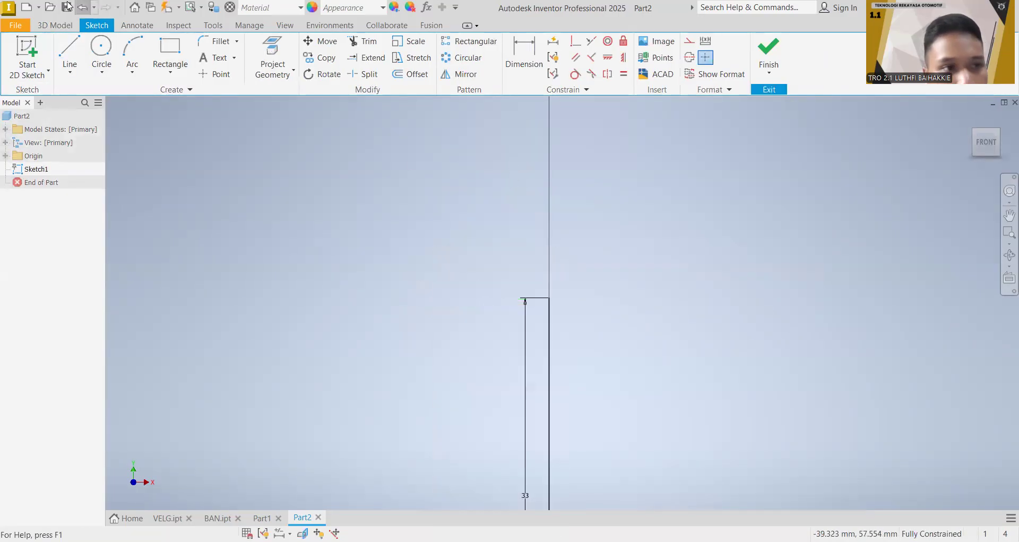
Step: Sketch a 12 mm horizontal line to the left from the upper end of the 33 mm vertical line
click(75, 48)
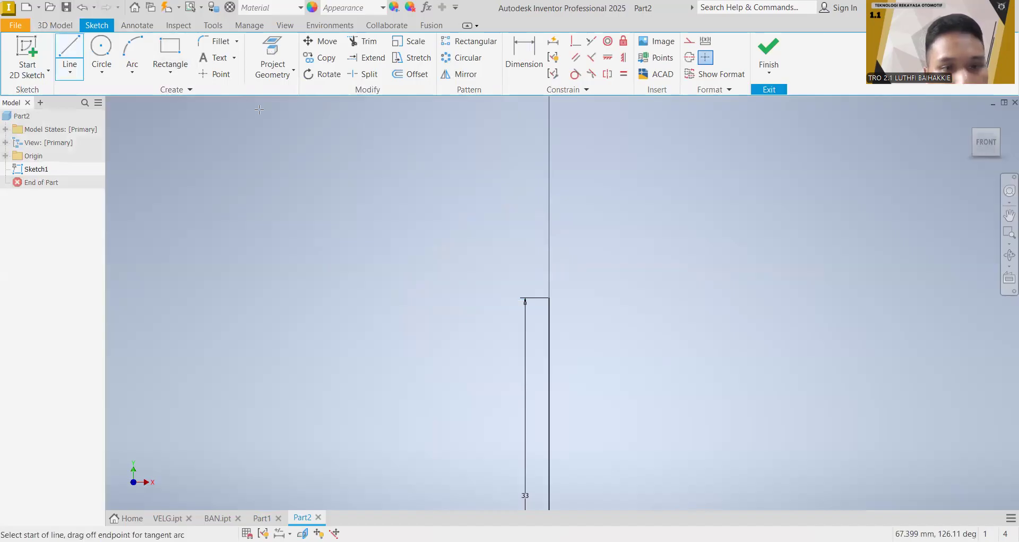
click(550, 297)
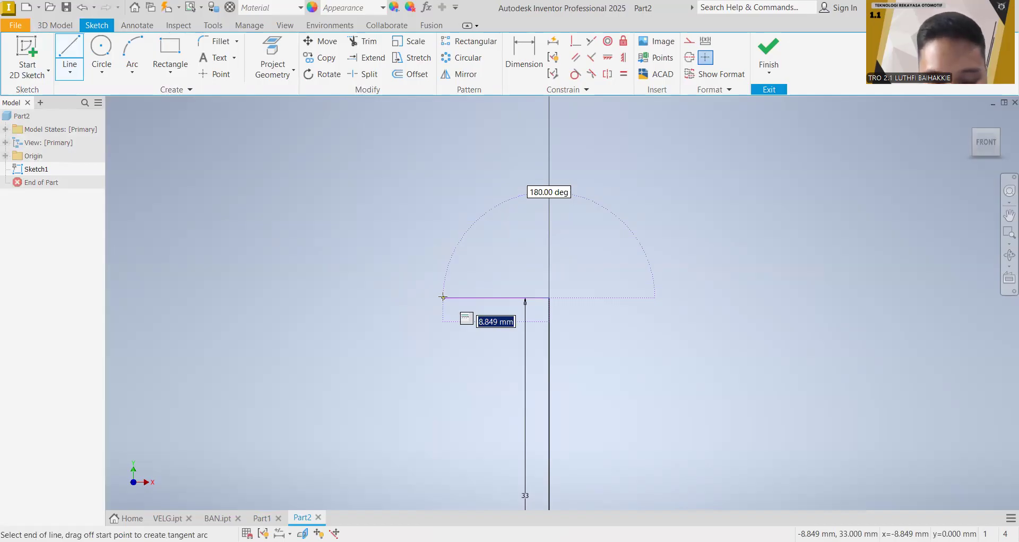
text(12)
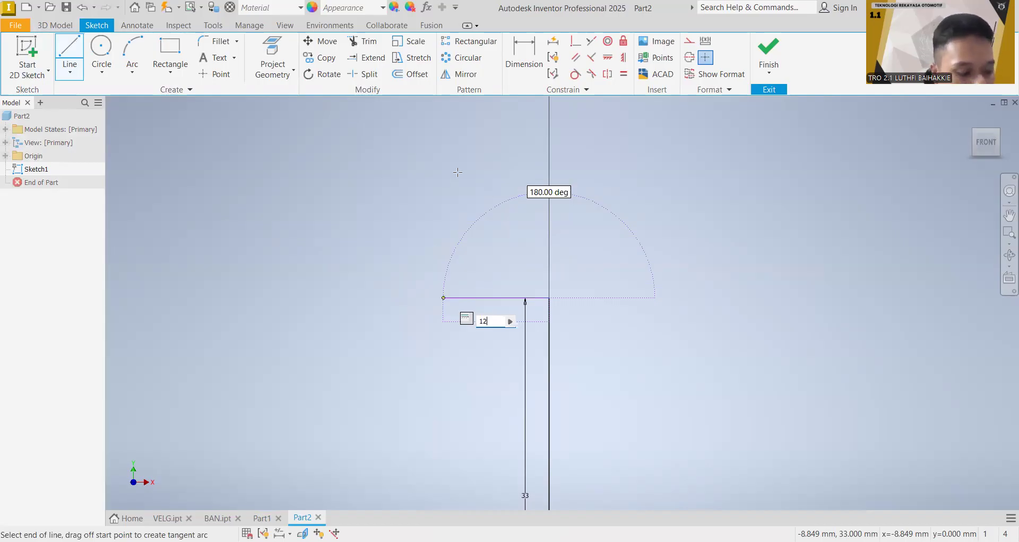
key(Return)
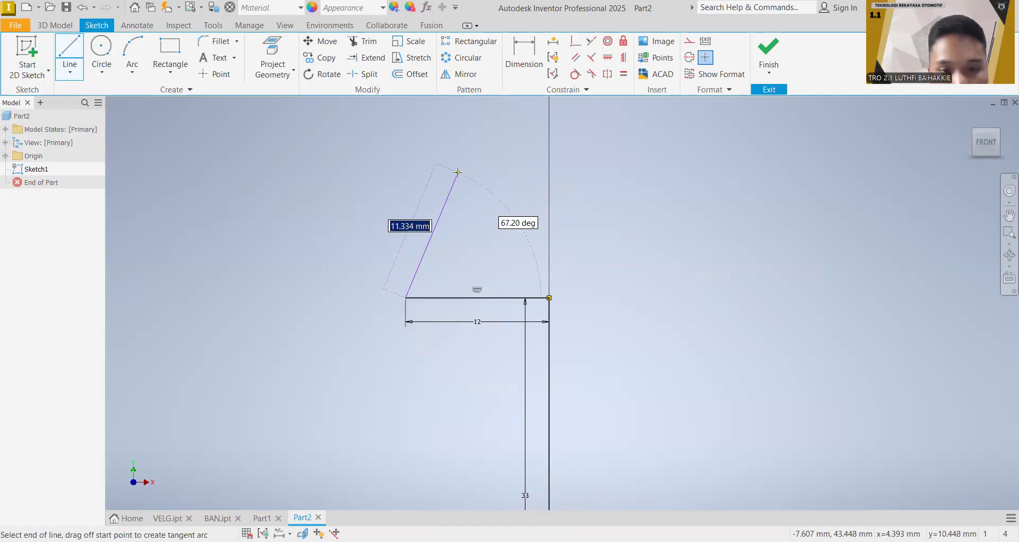
key(Escape)
Step: Draw a three-point arc from the horizontal line's left end, with its endpoint 16 mm away at 120 degrees and a 15 mm radius
click(132, 50)
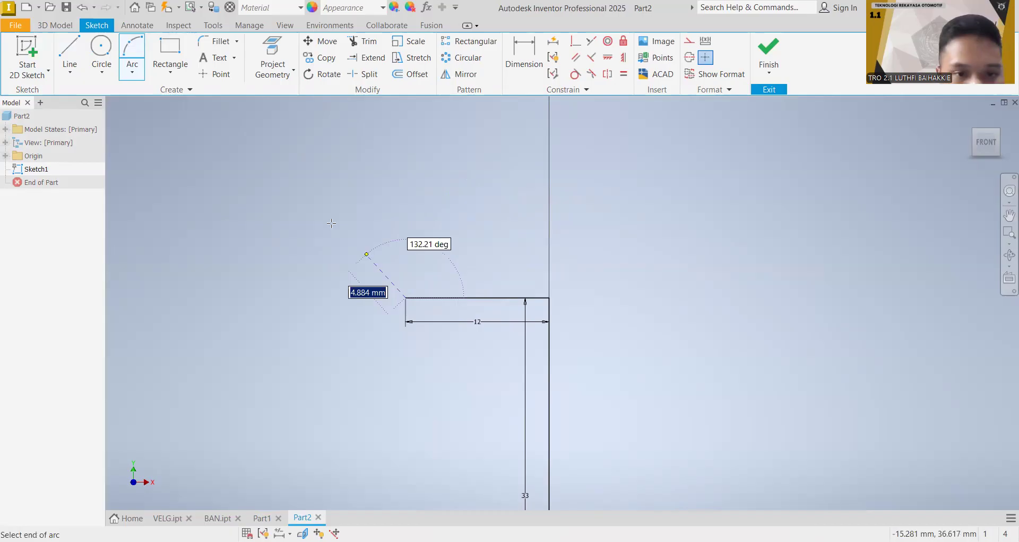
text(16)
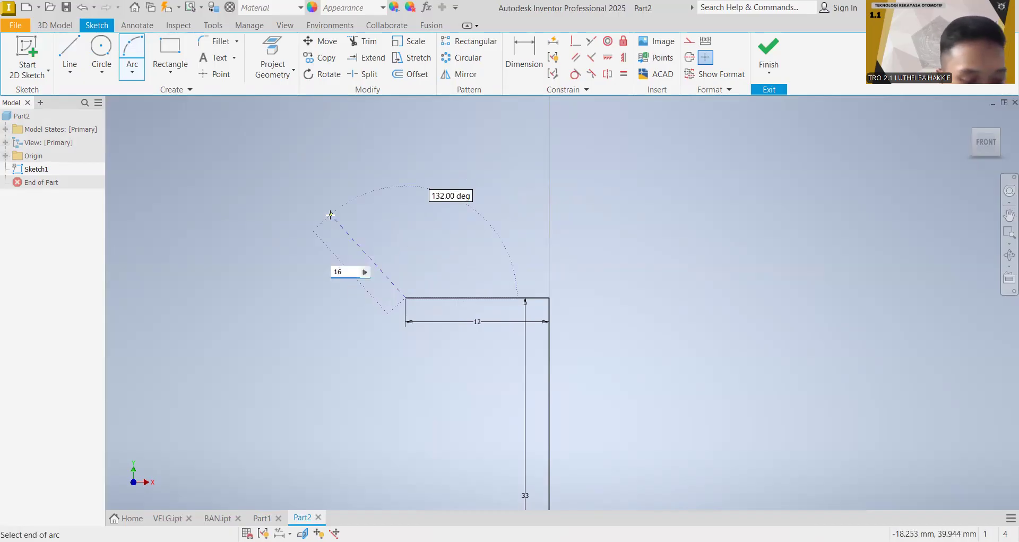
key(Tab)
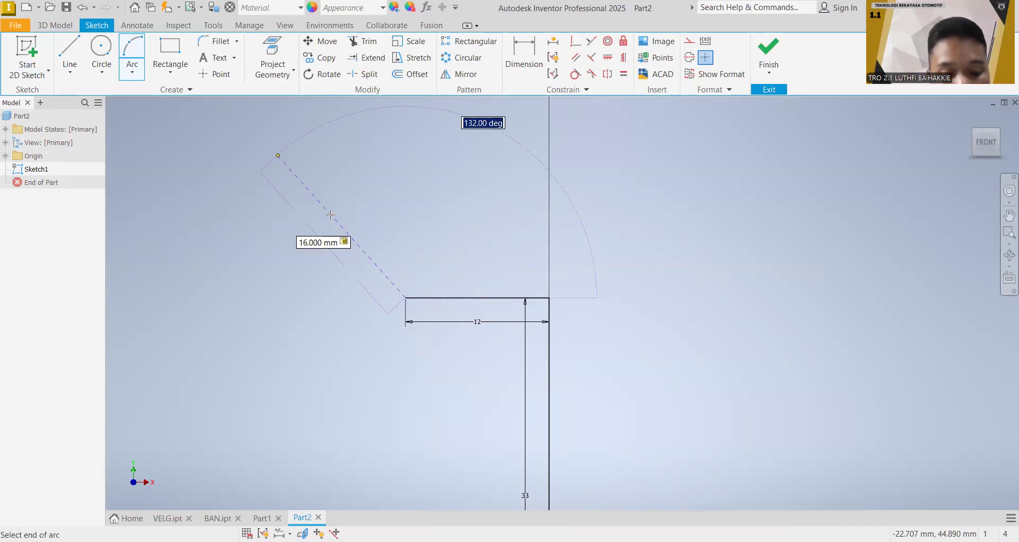
text(120)
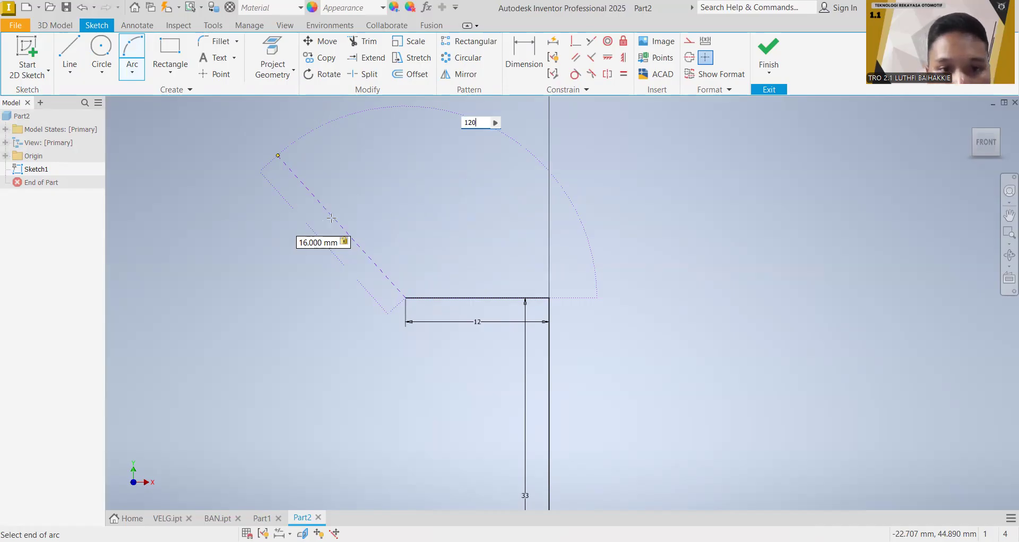
key(Return)
text(15)
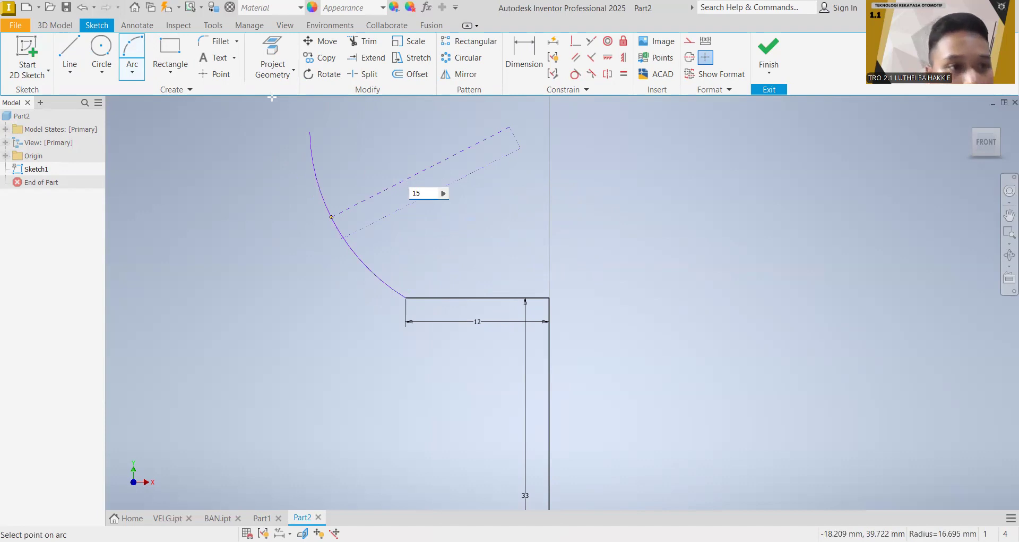
key(Return)
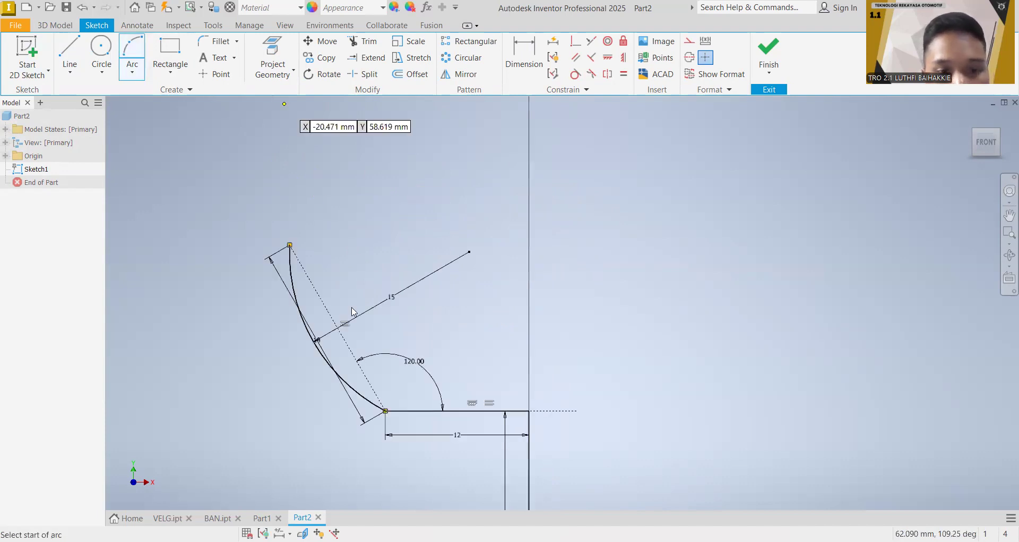
key(Escape)
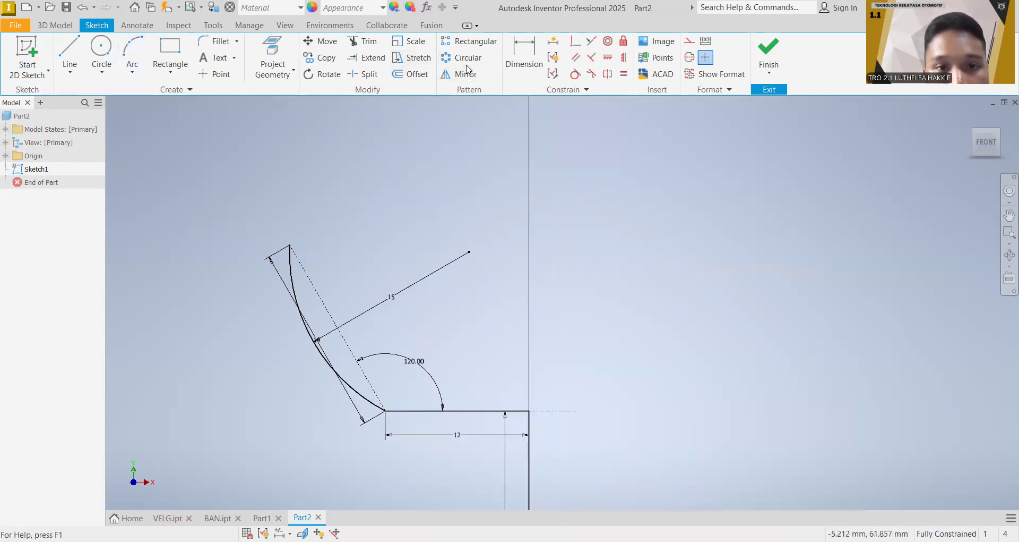
Step: Mirror the 12 mm horizontal line and the 15 mm radius arc about the vertical line
drag(233, 188, 472, 458)
click(260, 199)
mouse_move(243, 189)
mouse_down()
mouse_move(451, 405)
mouse_move(517, 458)
mouse_up()
click(470, 410)
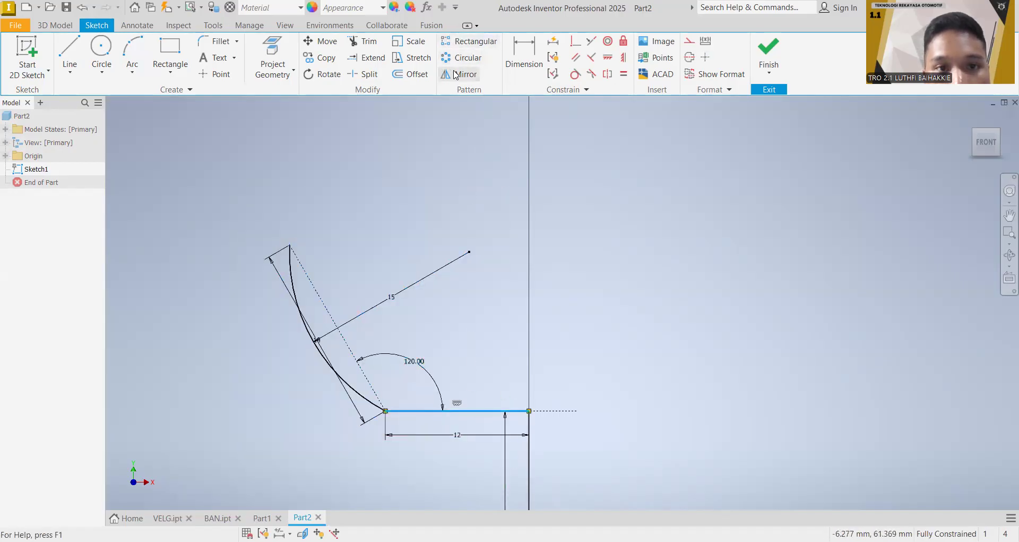
click(292, 284)
mouse_move(612, 276)
middle_down()
mouse_move(600, 189)
mouse_move(562, 166)
middle_up()
click(182, 133)
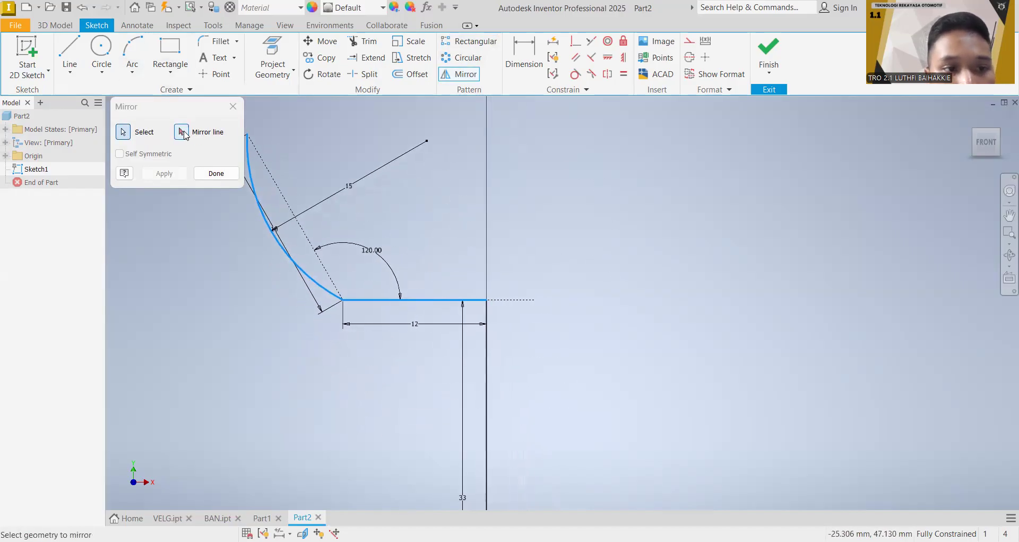
click(509, 298)
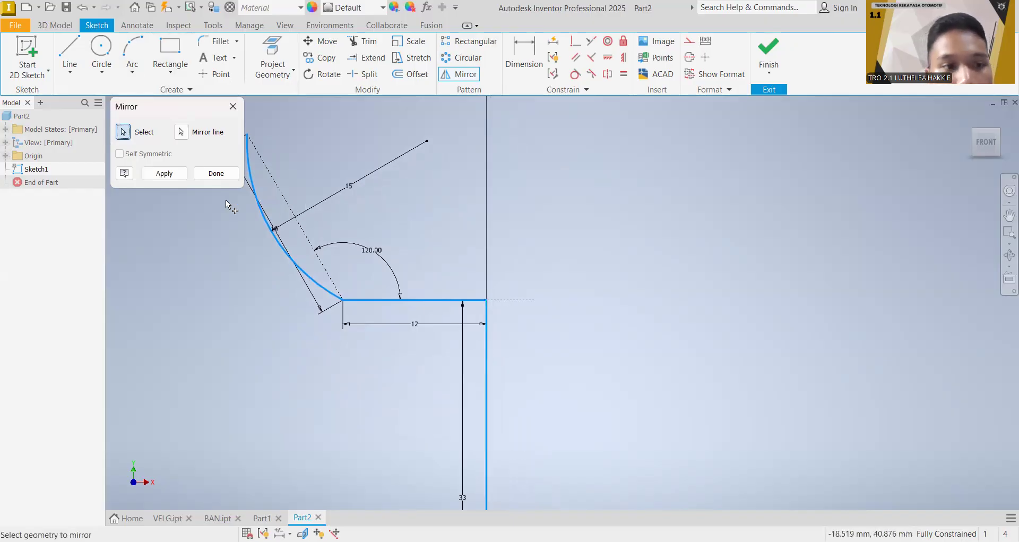
click(184, 174)
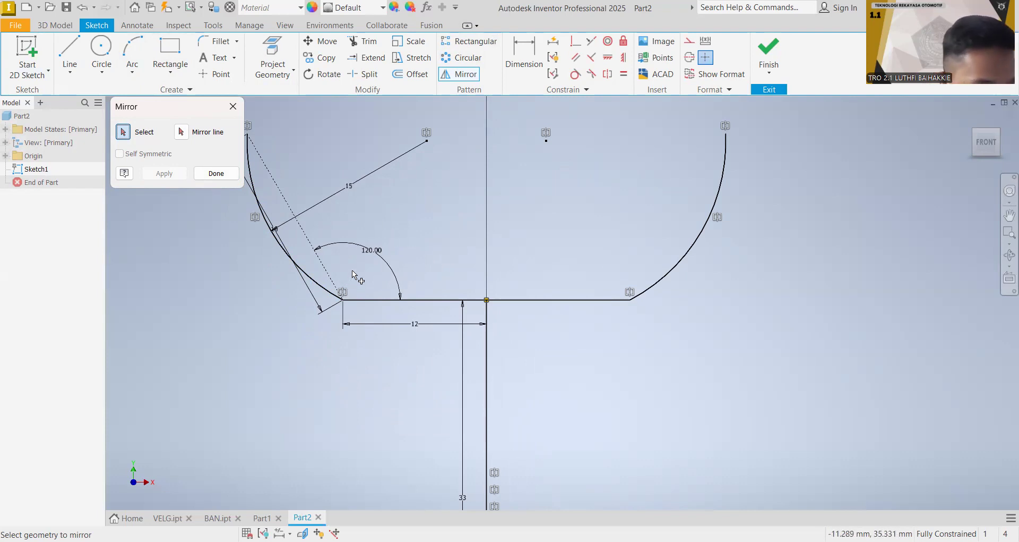
click(225, 175)
Step: Try to sketch a 4 mm line downward from the left arc's lower end, and delete it
click(77, 53)
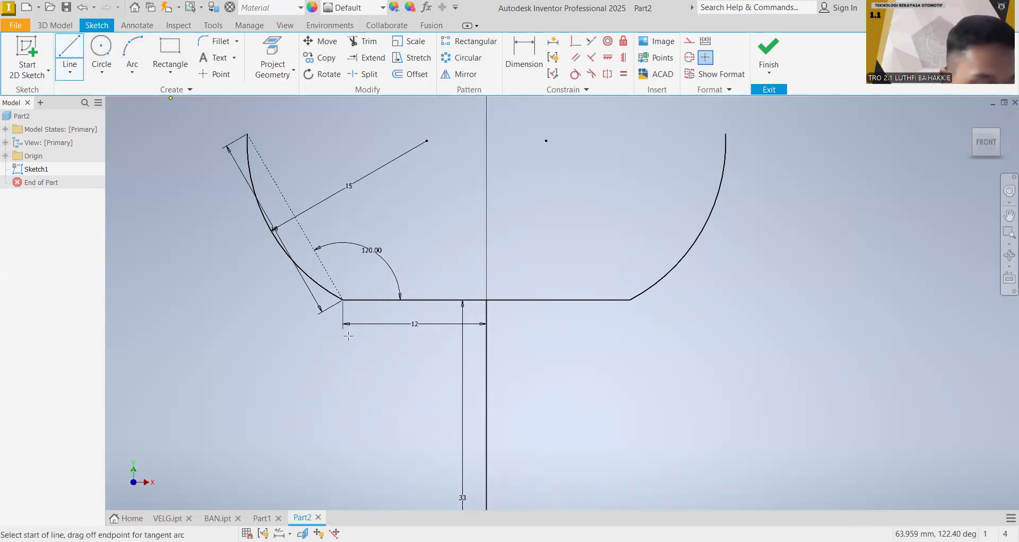
click(342, 299)
text(4)
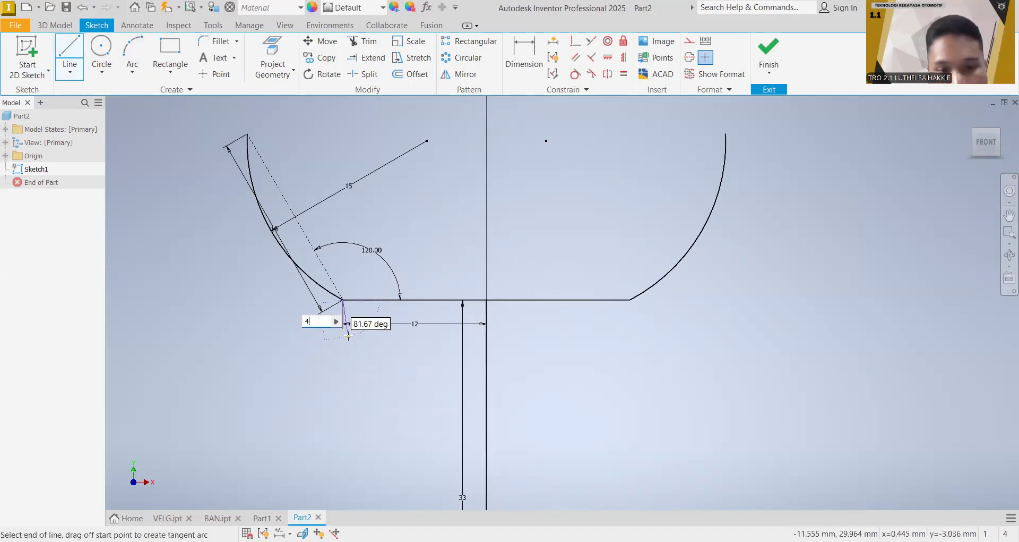
key(Tab)
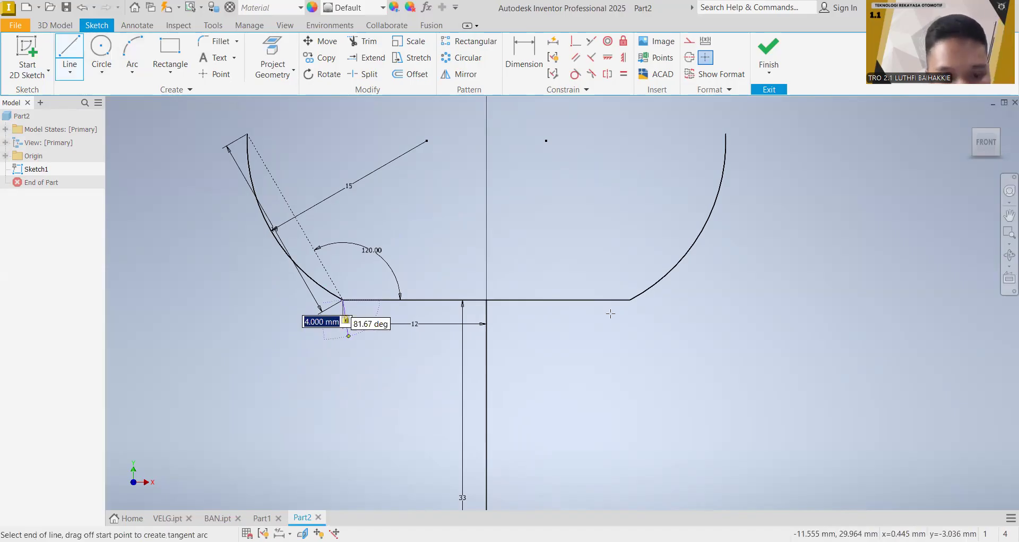
click(351, 342)
key(Escape)
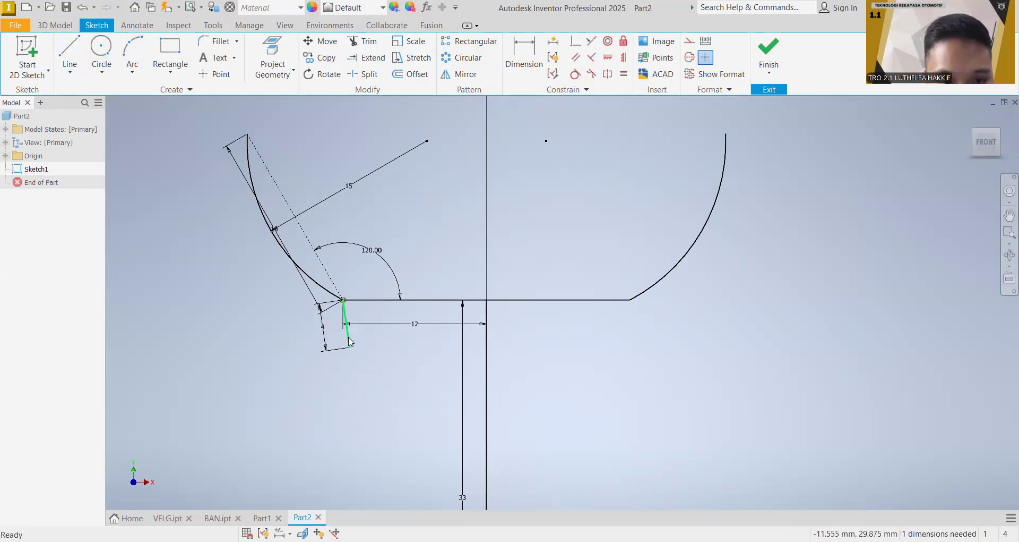
right_click(352, 195)
click(359, 174)
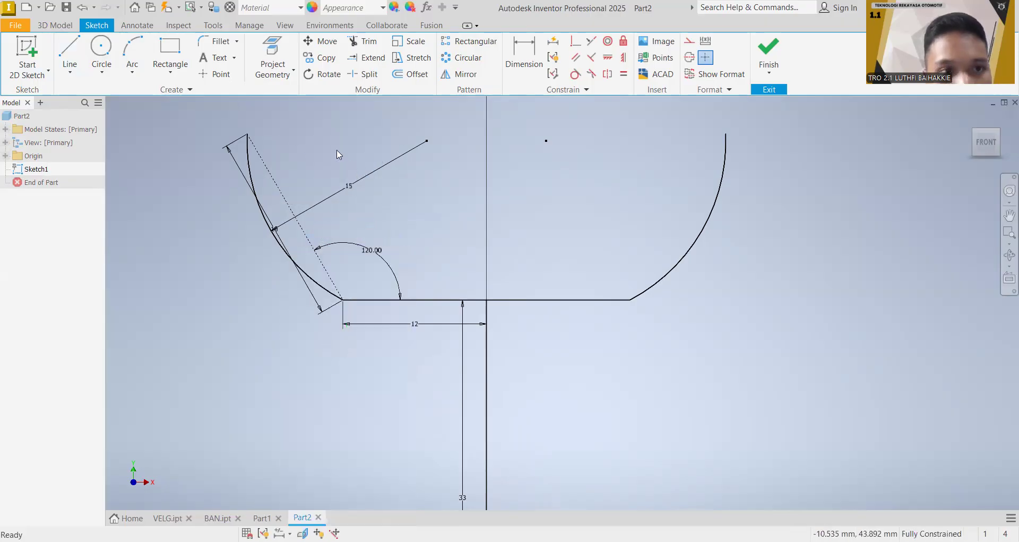
Step: Sketch a 4 mm vertical line downward from the lower end of each side arc
click(70, 53)
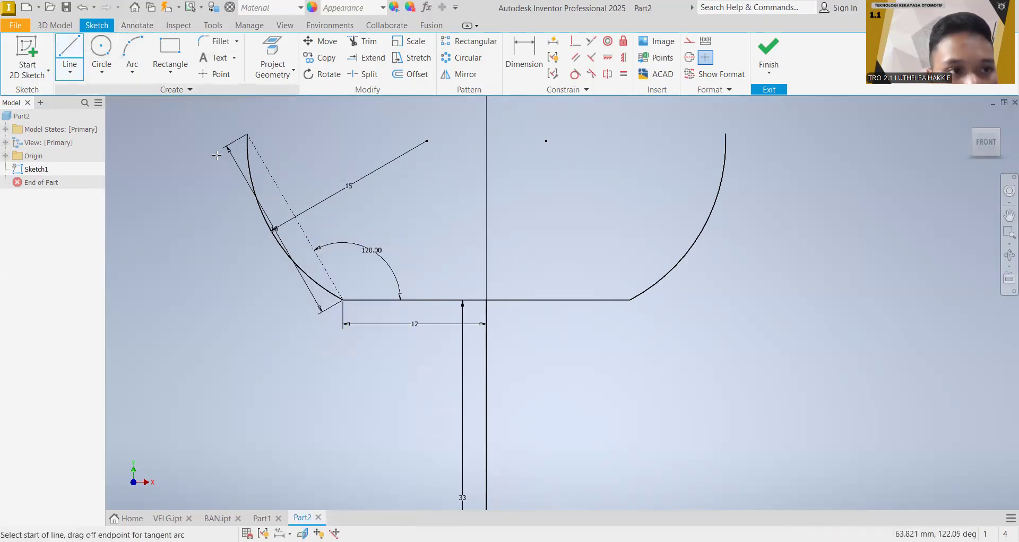
click(342, 299)
text(4)
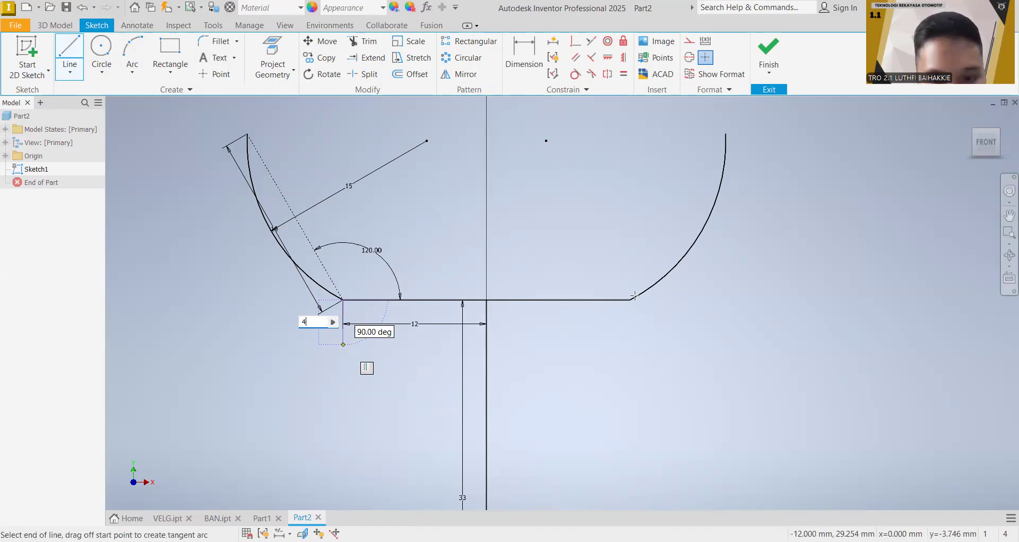
key(Return)
key(Escape)
click(74, 60)
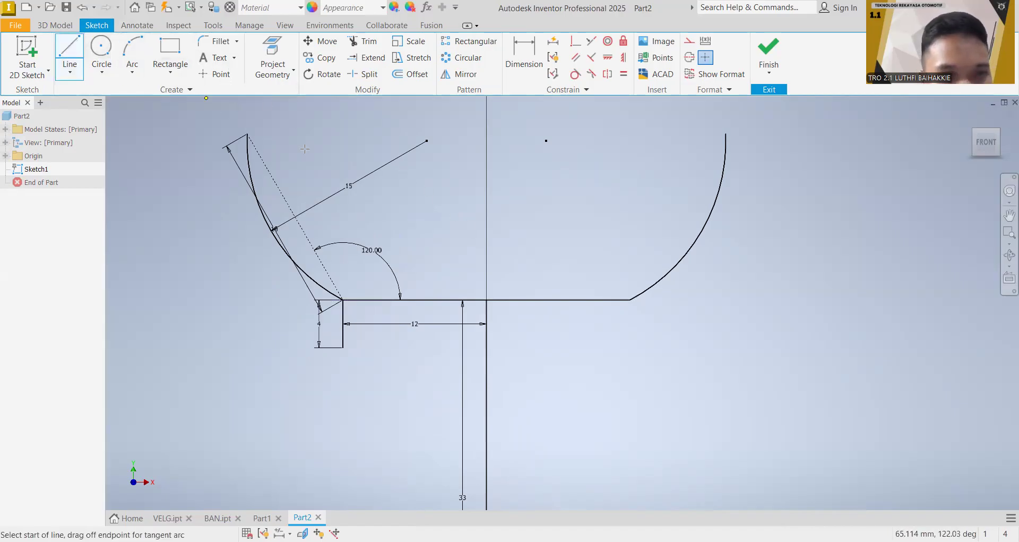
click(631, 323)
text(4)
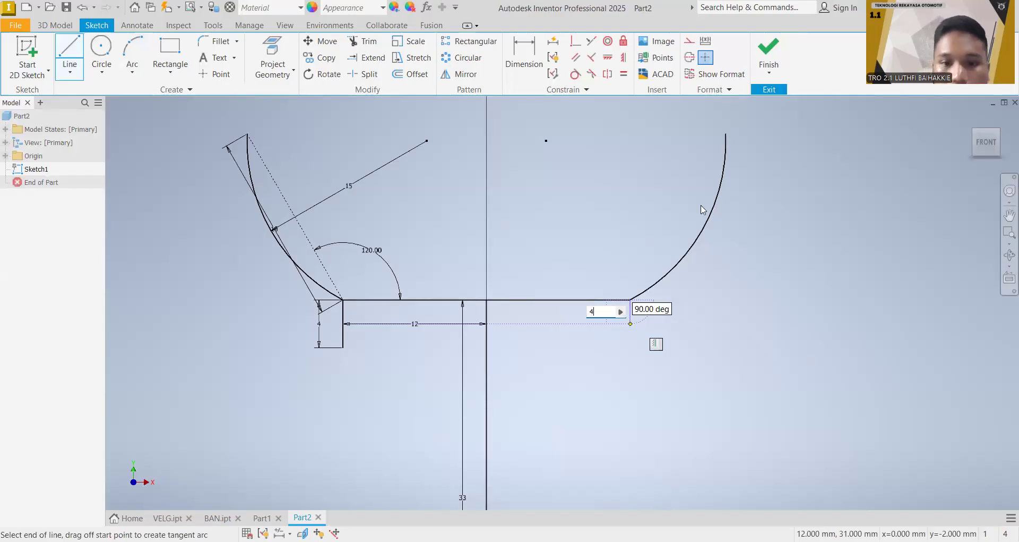
key(Return)
key(Escape)
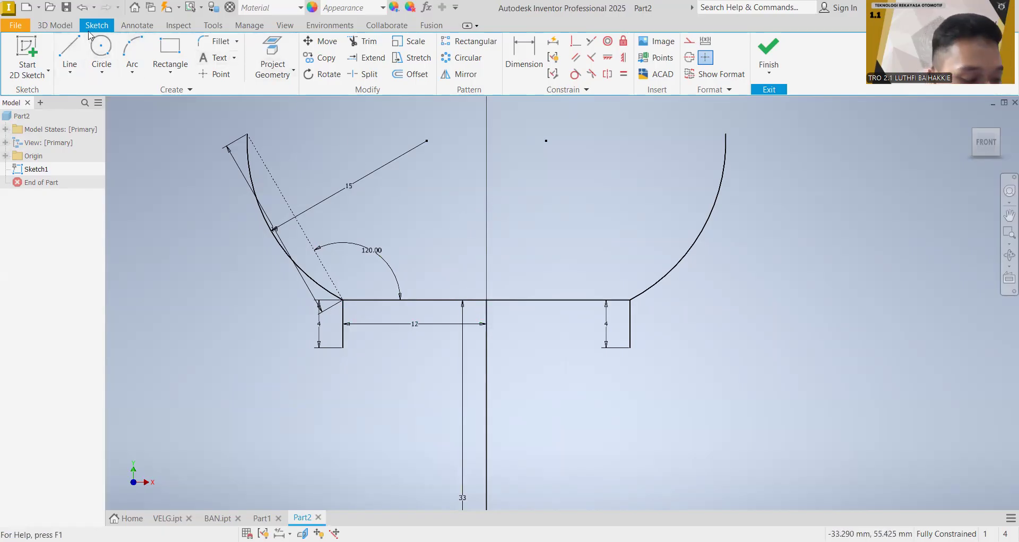
Step: Delete both halves of the horizontal base line and the 33 mm vertical line from the sketch
right_click(439, 305)
click(439, 125)
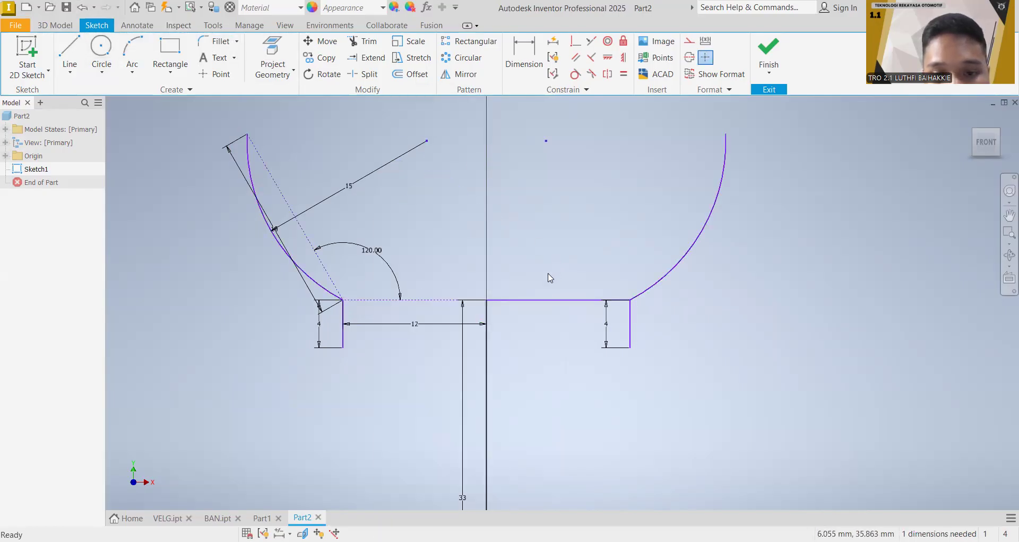
right_click(541, 302)
click(531, 144)
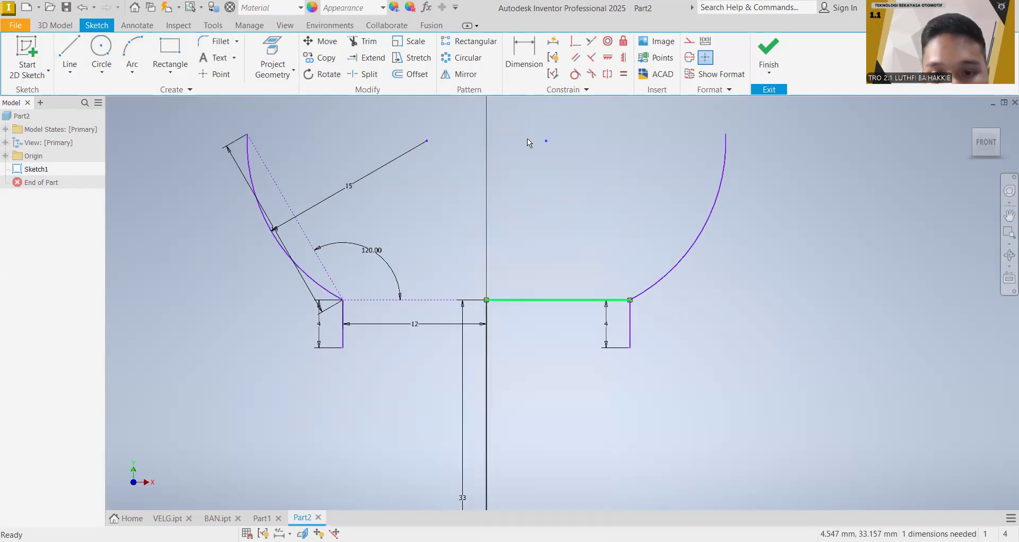
right_click(489, 342)
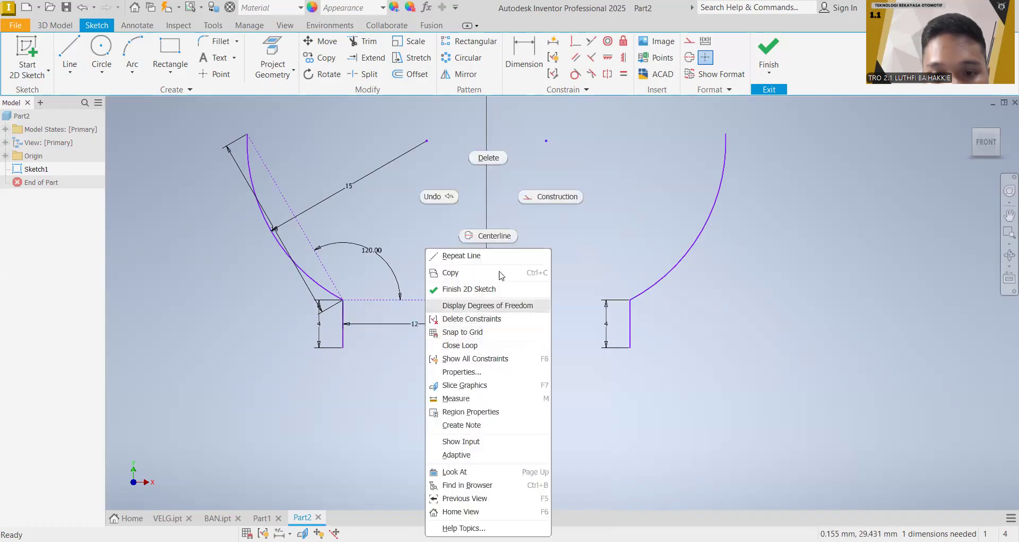
click(489, 161)
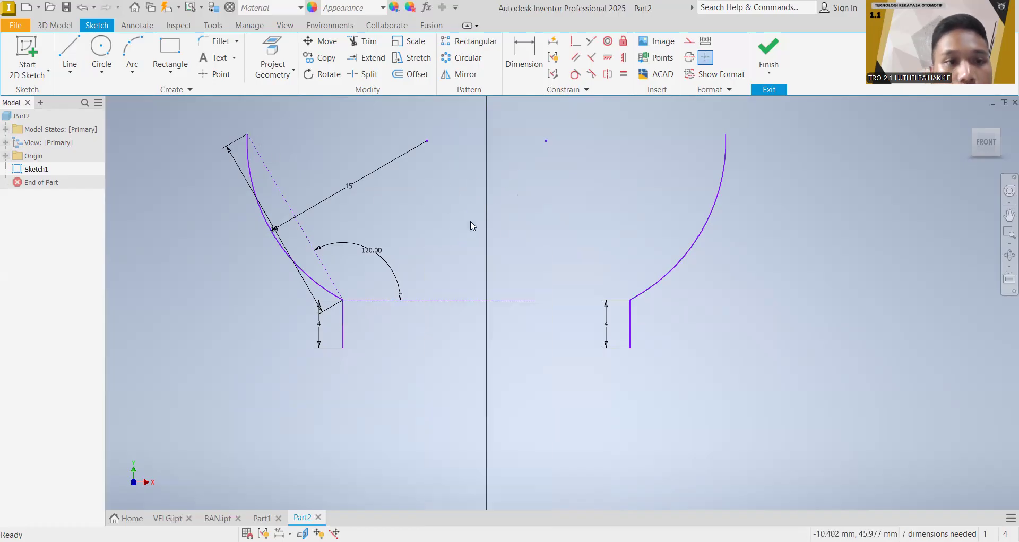
Step: Close the top of the profile with a 40 mm radius arc between the upper ends of the two side arcs
scroll(509, 249, down, 2)
middle_drag(515, 261, 501, 383)
key(a)
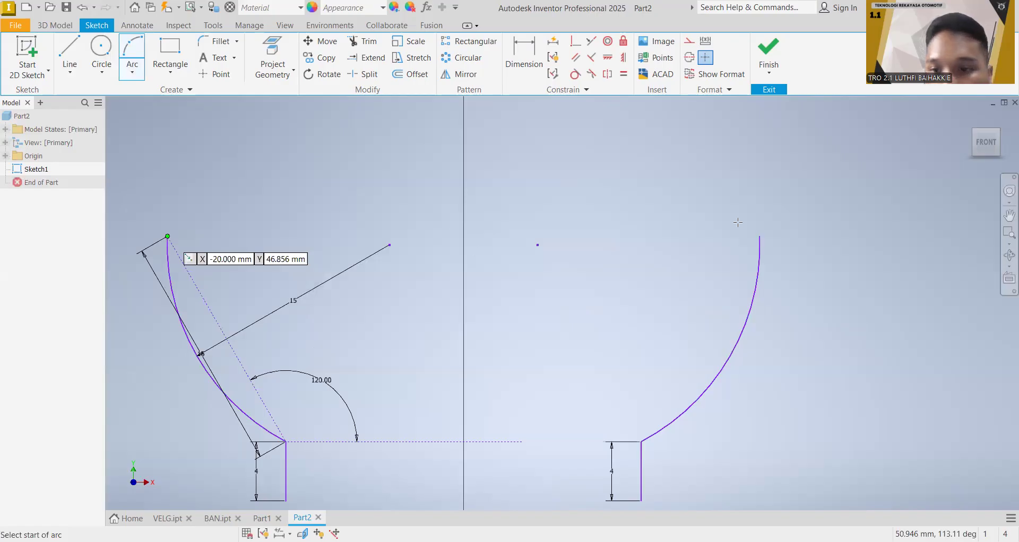
key(Return)
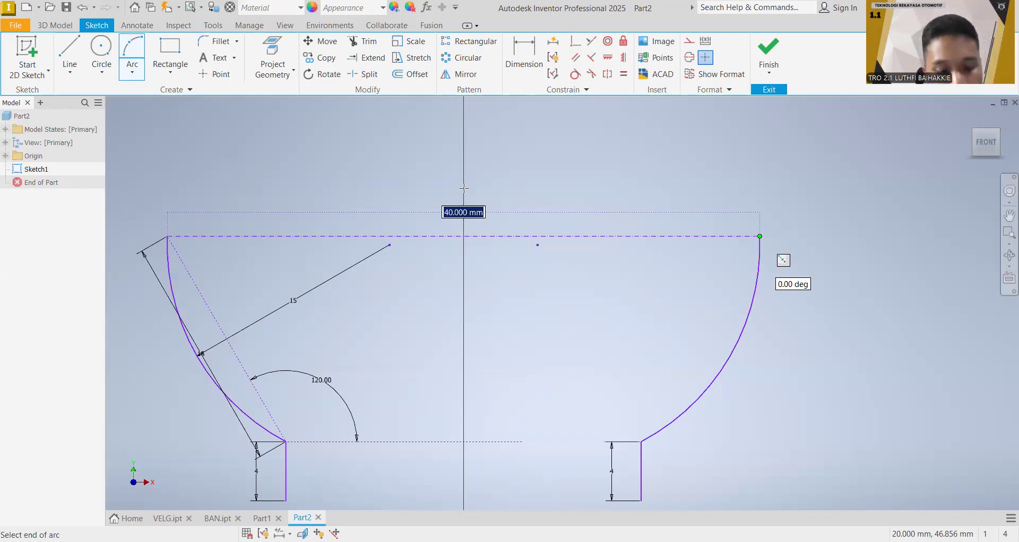
key(Return)
text(40)
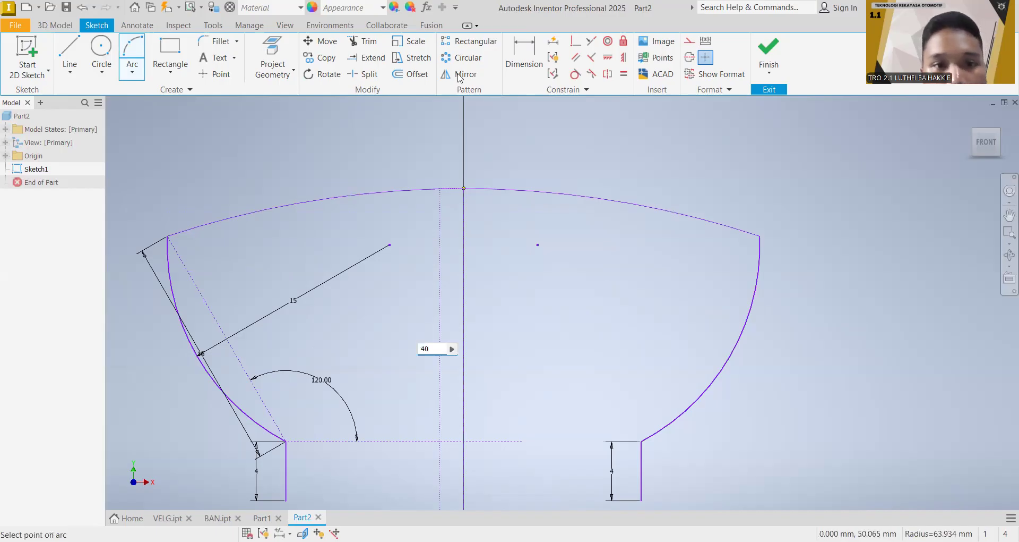
key(Return)
Step: Offset the whole tyre profile inward by 1 mm
click(413, 75)
click(418, 157)
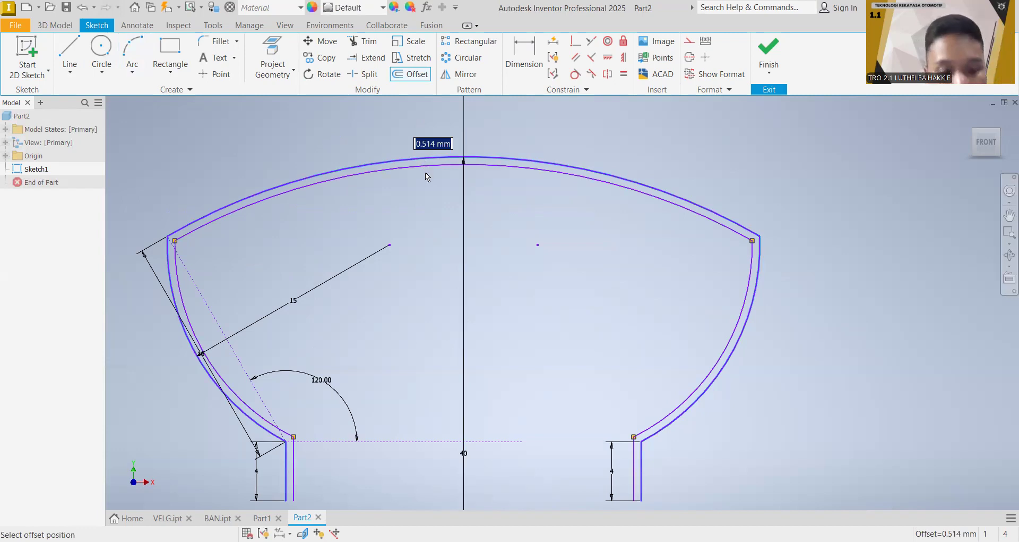
text(1)
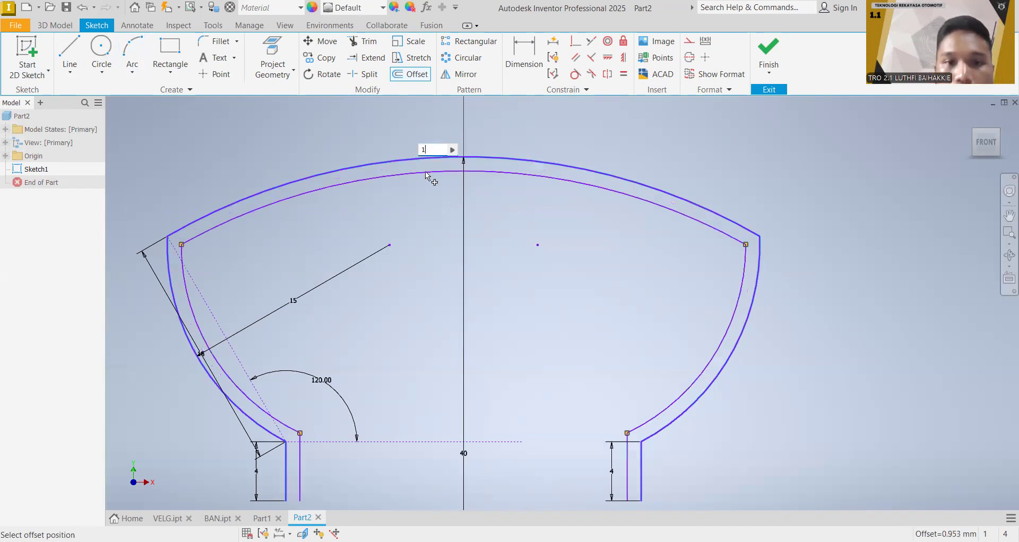
key(Return)
mouse_move(505, 290)
middle_down()
mouse_move(524, 228)
mouse_move(540, 213)
mouse_move(519, 280)
middle_up()
scroll(556, 242, up, 2)
scroll(556, 242, down, 5)
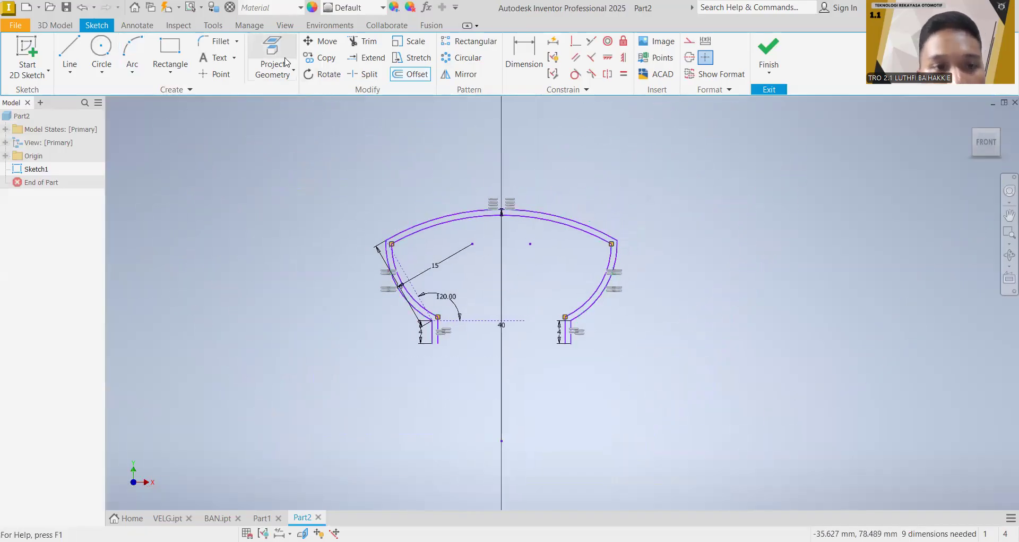
click(56, 25)
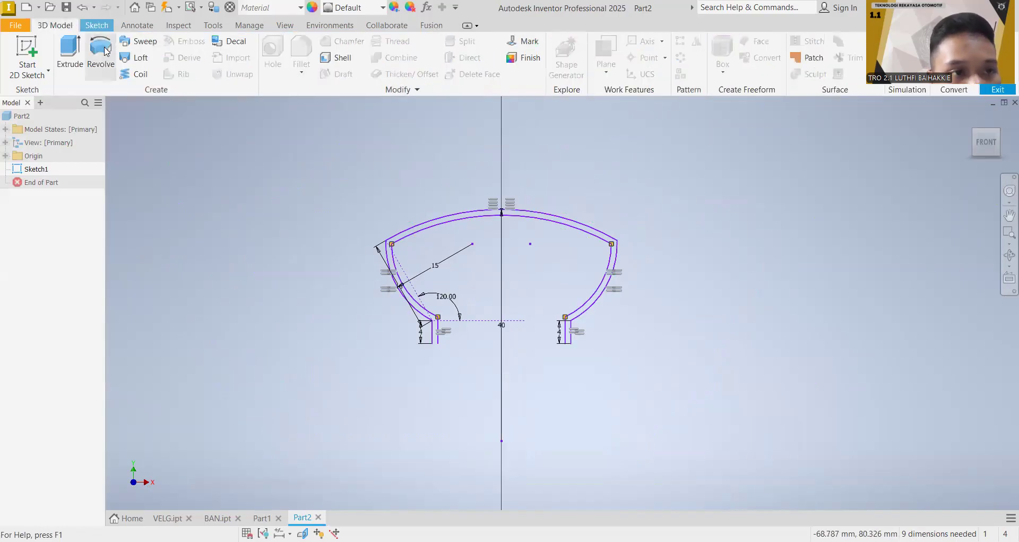
click(102, 52)
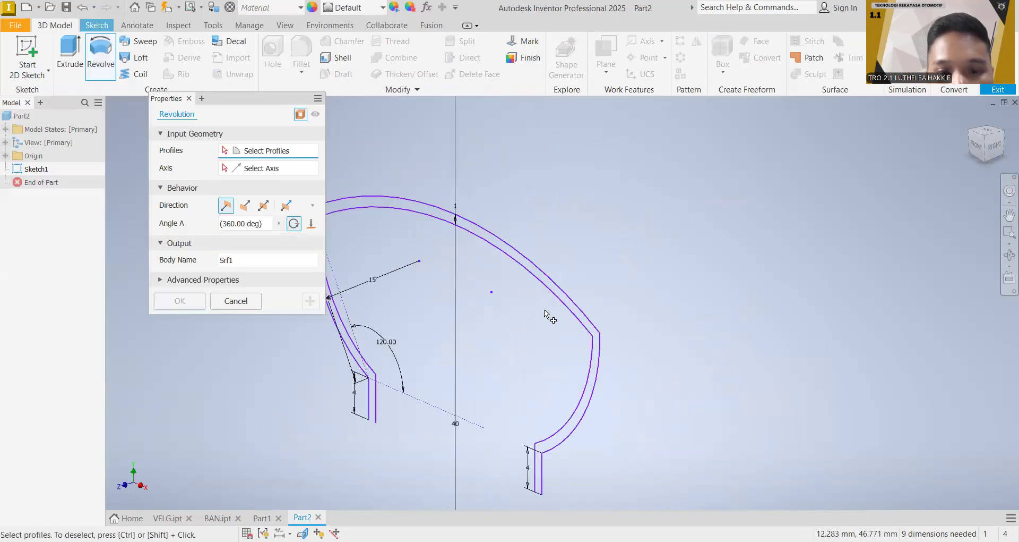
scroll(544, 310, down, 3)
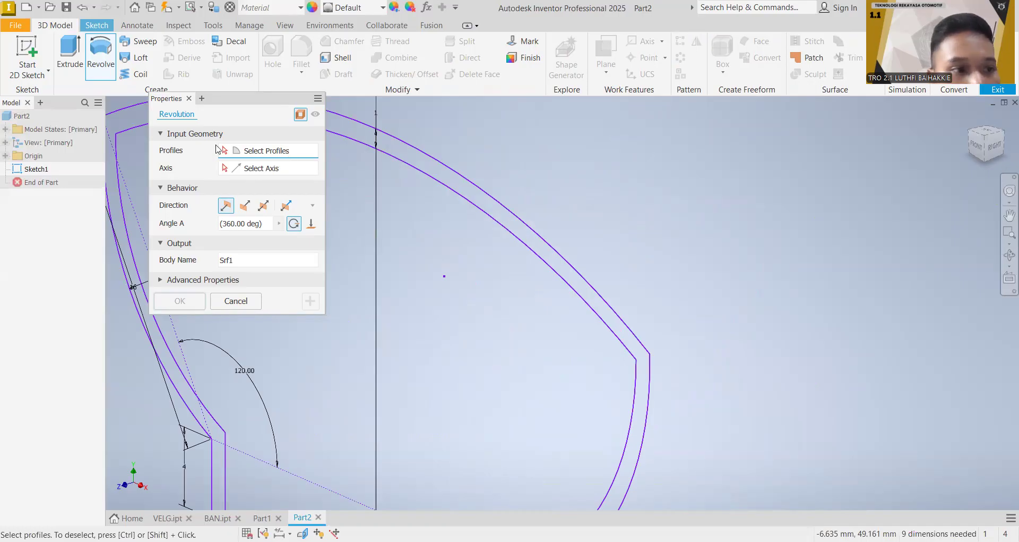
click(6, 155)
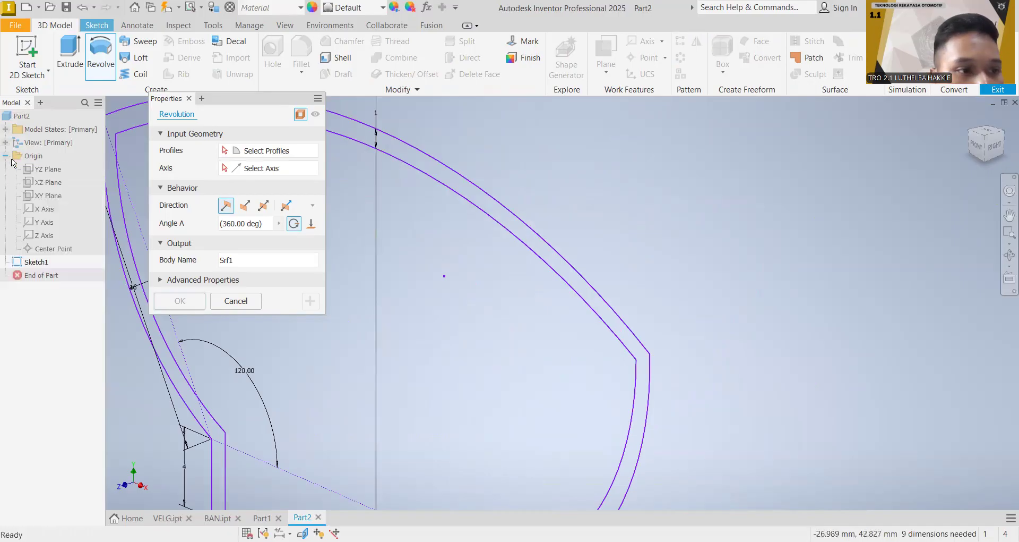
click(42, 209)
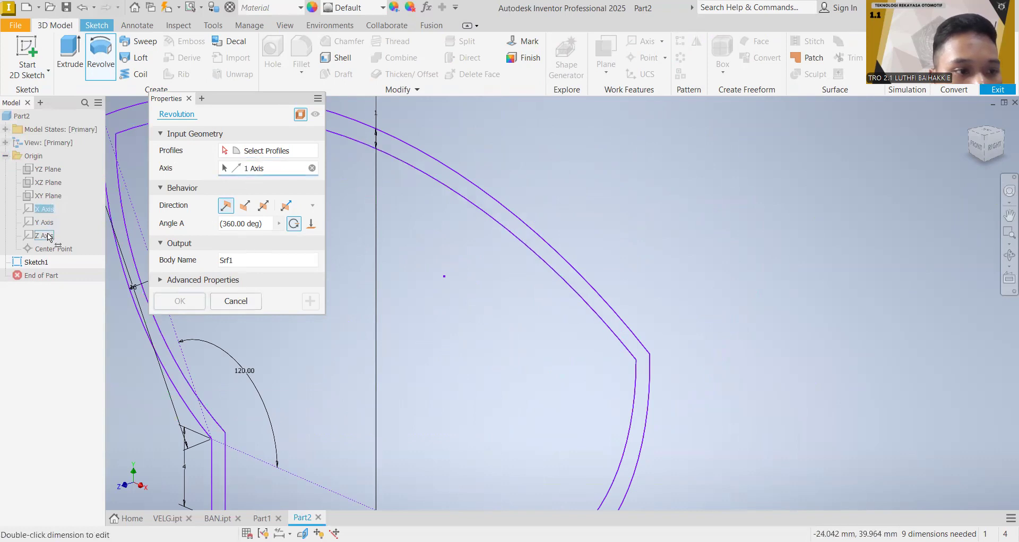
click(391, 145)
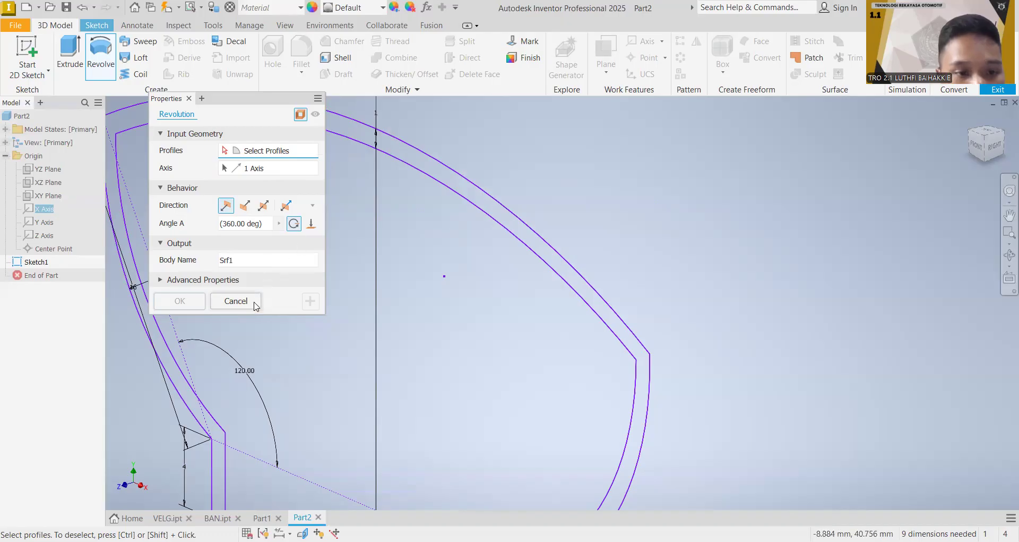
key(Escape)
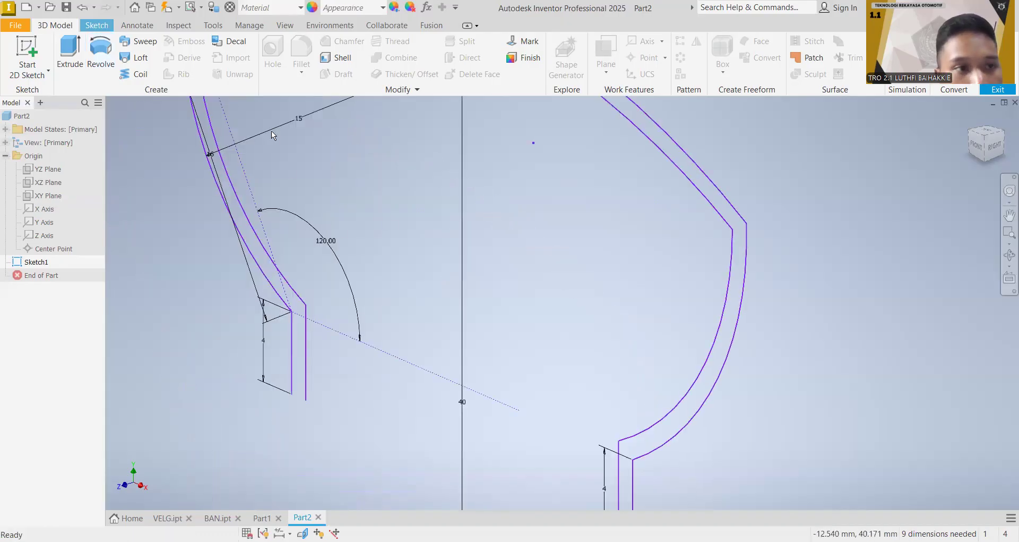
Step: Draw a line across the open lower end of the left tyre wall, between its two parallel vertical lines
click(106, 24)
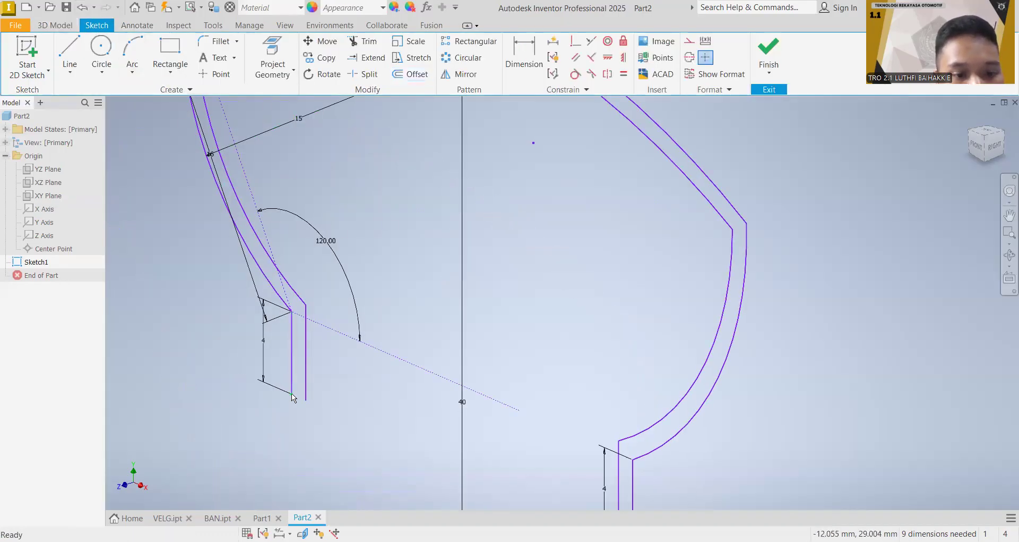
click(69, 60)
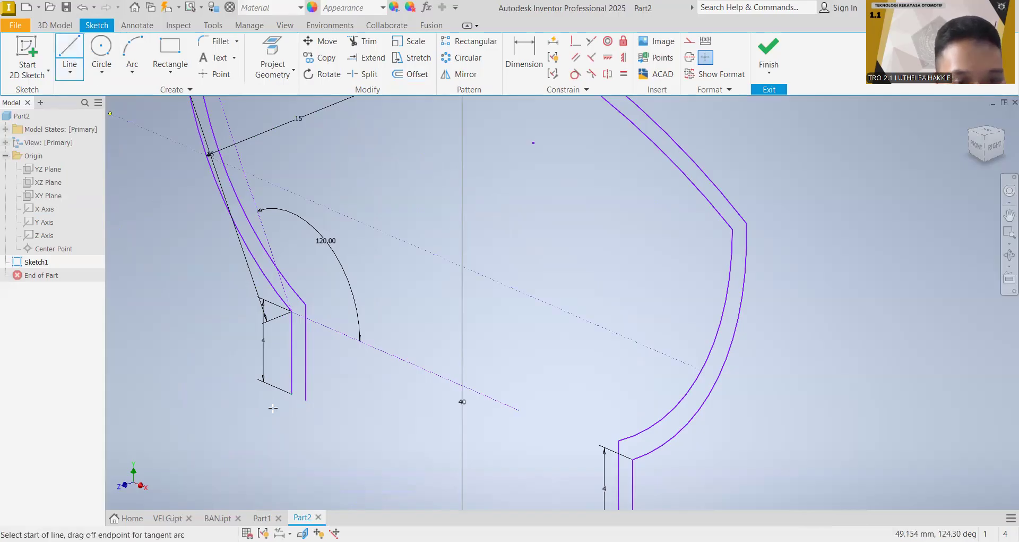
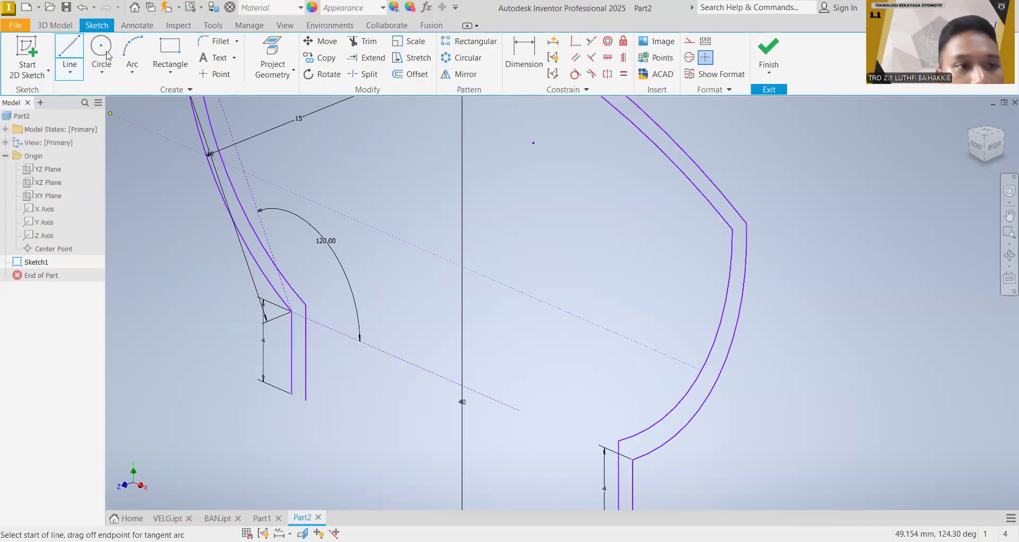
Step: Revolve the closed tyre profile a full 360 degrees around the X axis
click(52, 22)
click(90, 48)
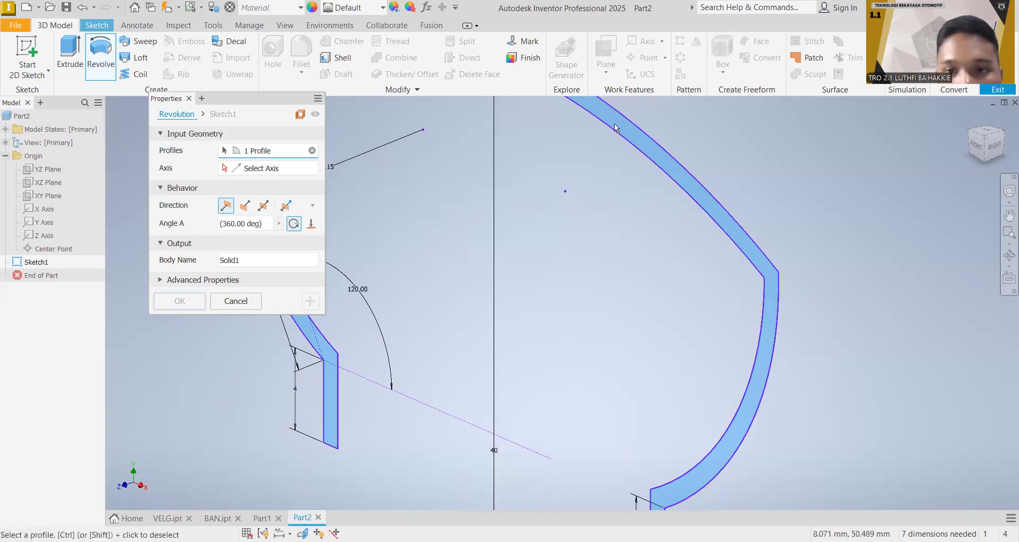
click(45, 208)
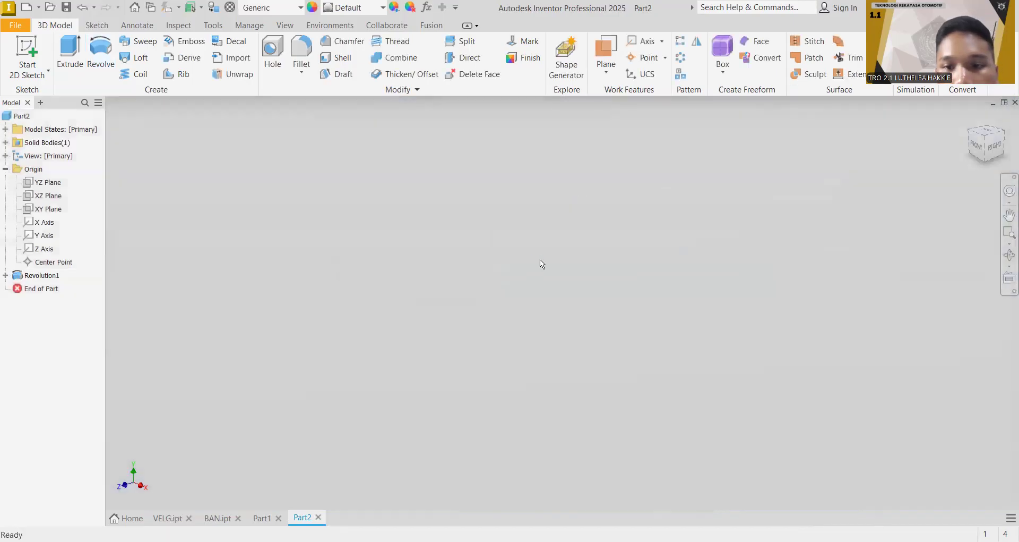
Step: Fillet the two outer shoulder edges of the tyre with a 3 mm radius
scroll(541, 253, up, 5)
scroll(725, 271, up, 2)
middle_drag(724, 260, 621, 155)
shift+middle_drag(897, 210, 992, 223)
mouse_move(452, 175)
shift+middle_down()
mouse_move(534, 228)
mouse_move(534, 321)
shift+middle_up()
click(301, 53)
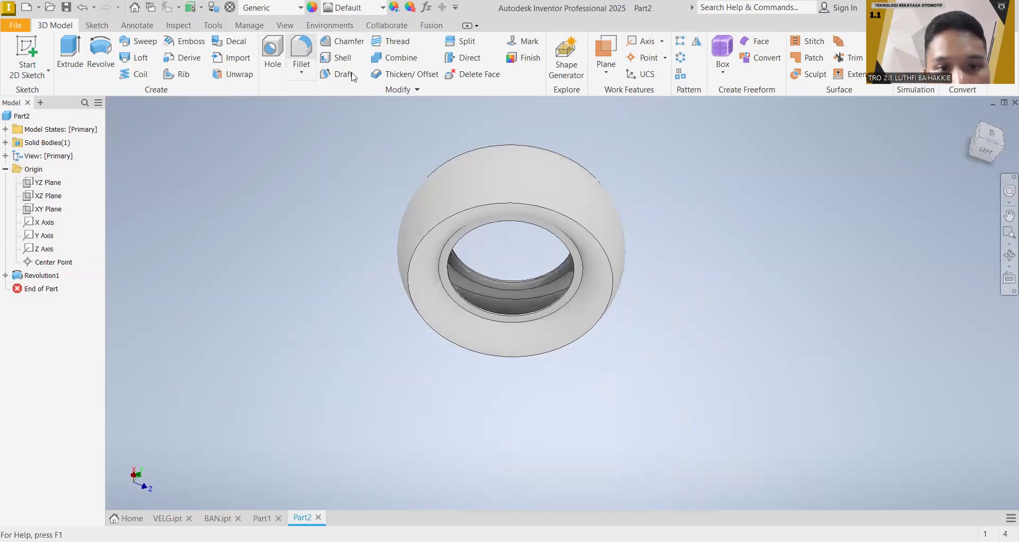
click(470, 208)
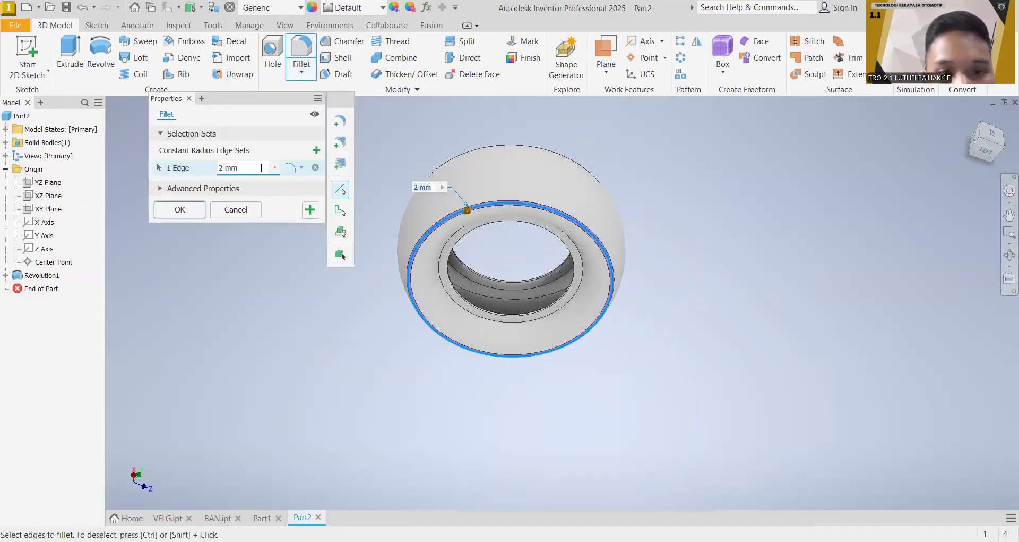
scroll(485, 190, up, 5)
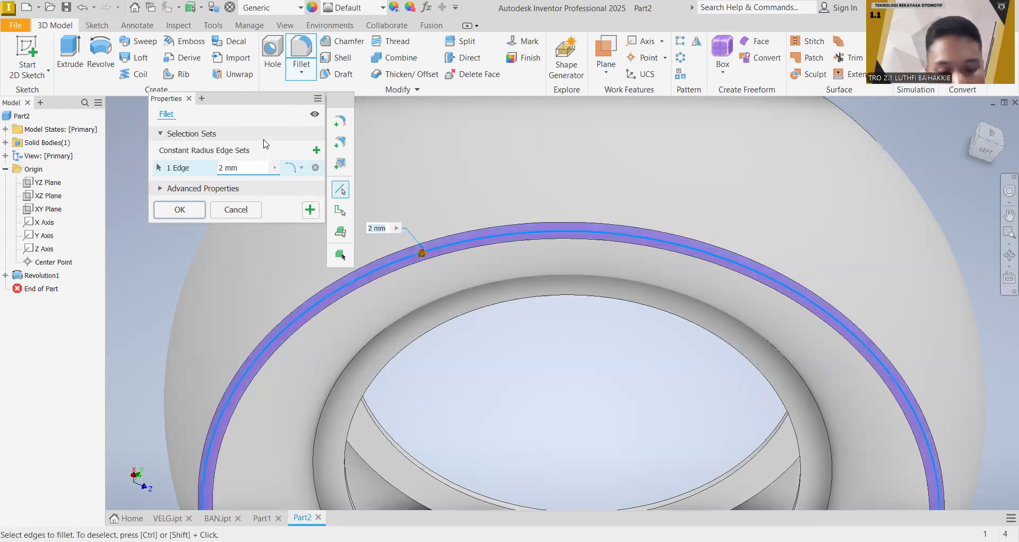
text(3)
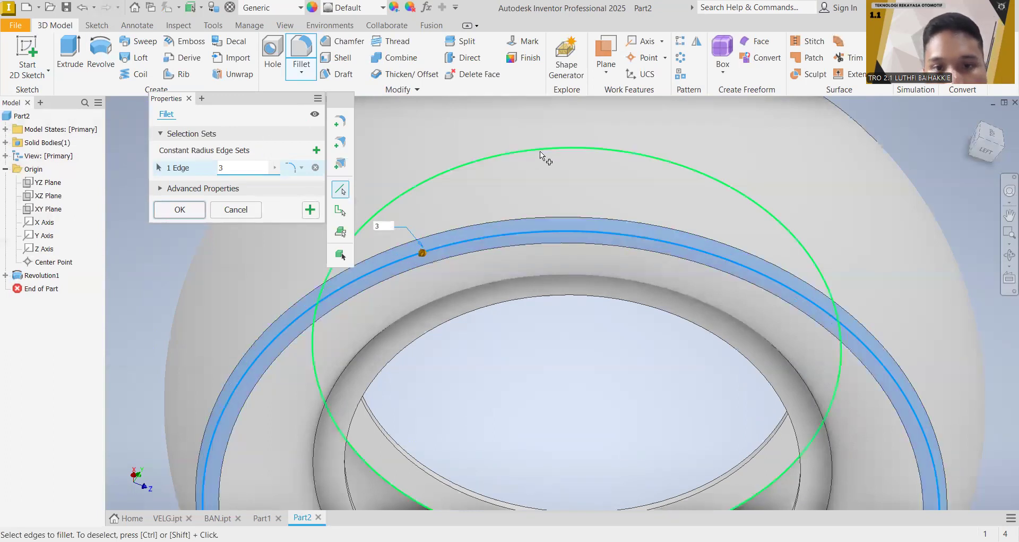
middle_drag(541, 151, 505, 224)
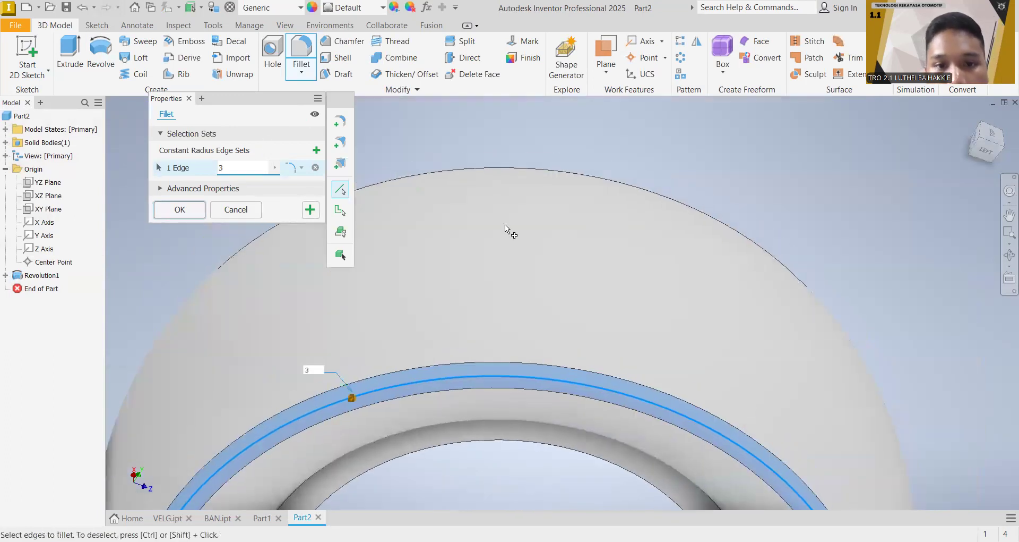
click(446, 181)
click(179, 209)
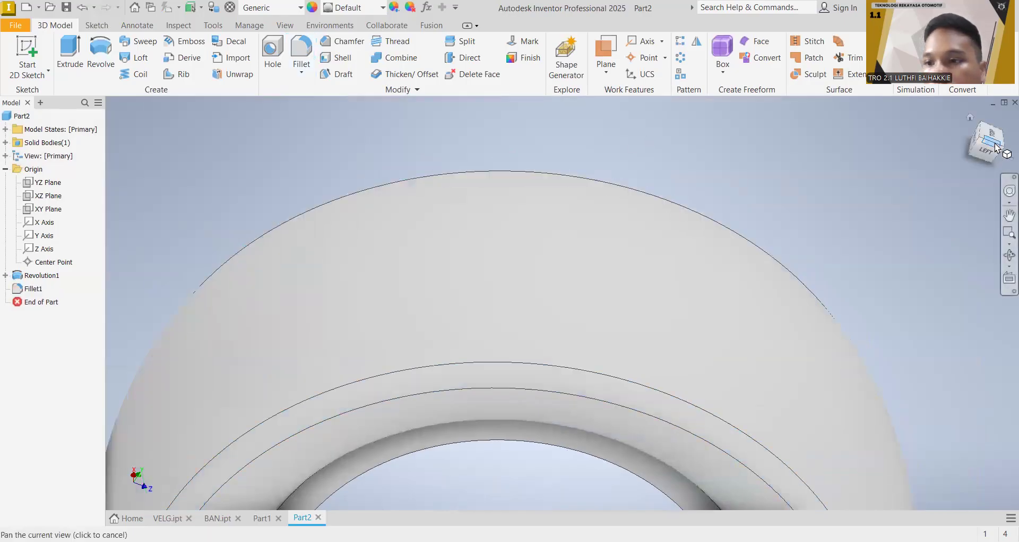
Step: Apply the Rubber - Black appearance to the tyre
click(971, 116)
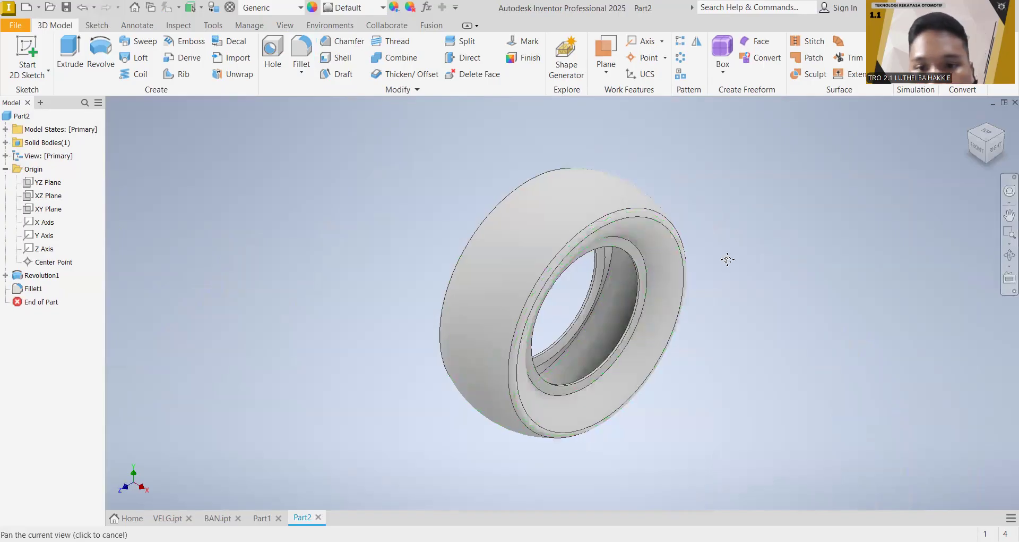
middle_drag(728, 257, 640, 211)
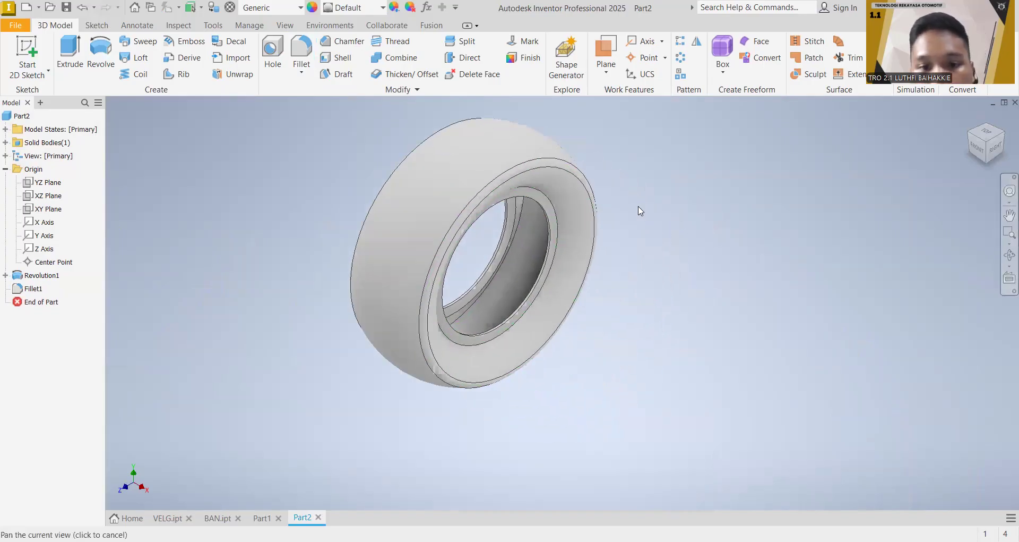
click(381, 8)
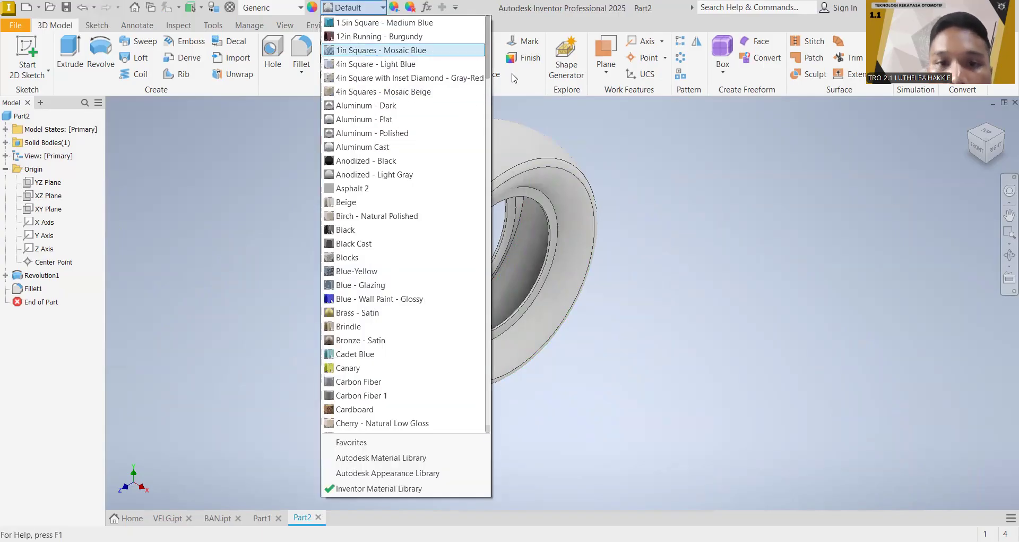
scroll(468, 239, down, 15)
scroll(481, 371, down, 20)
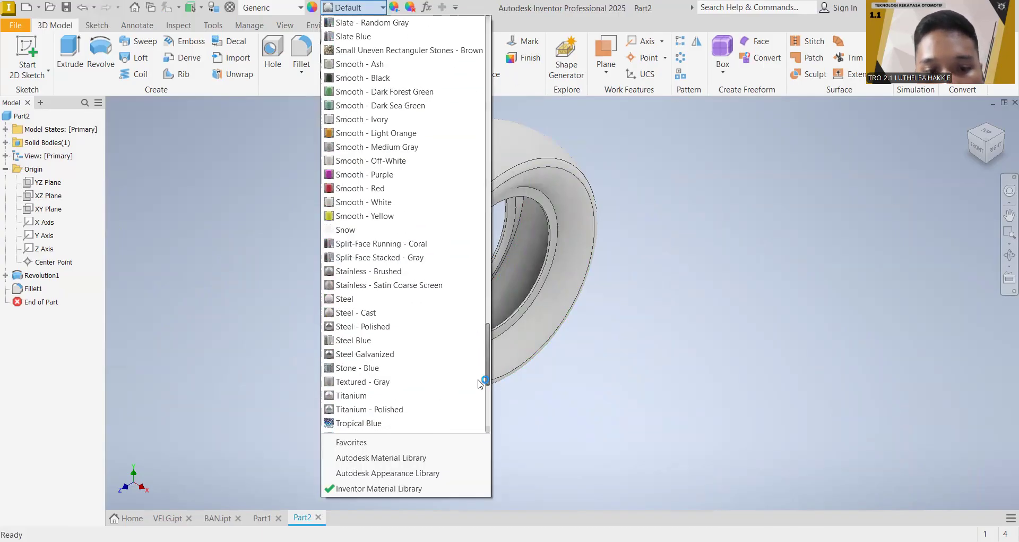
scroll(497, 367, up, 5)
scroll(494, 367, up, 5)
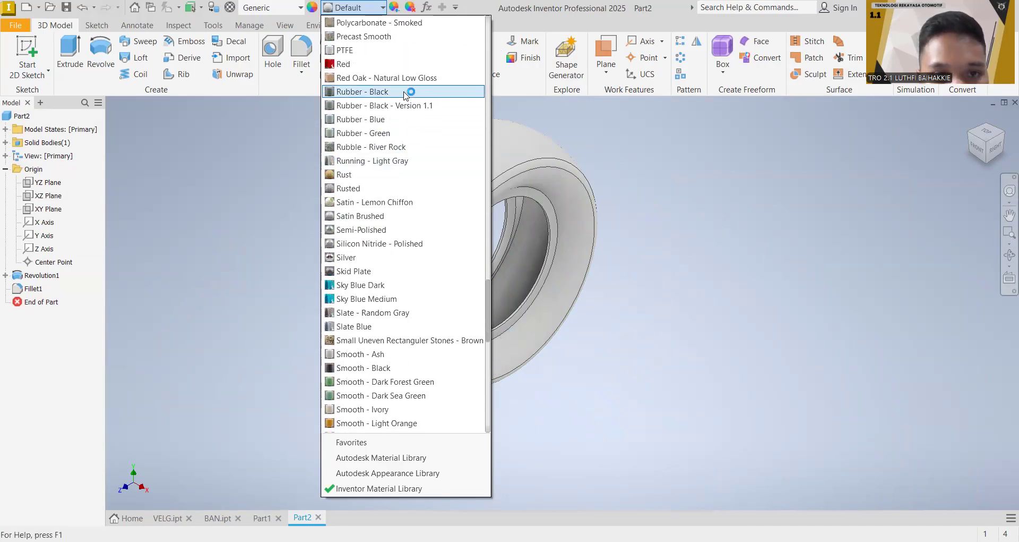
click(408, 92)
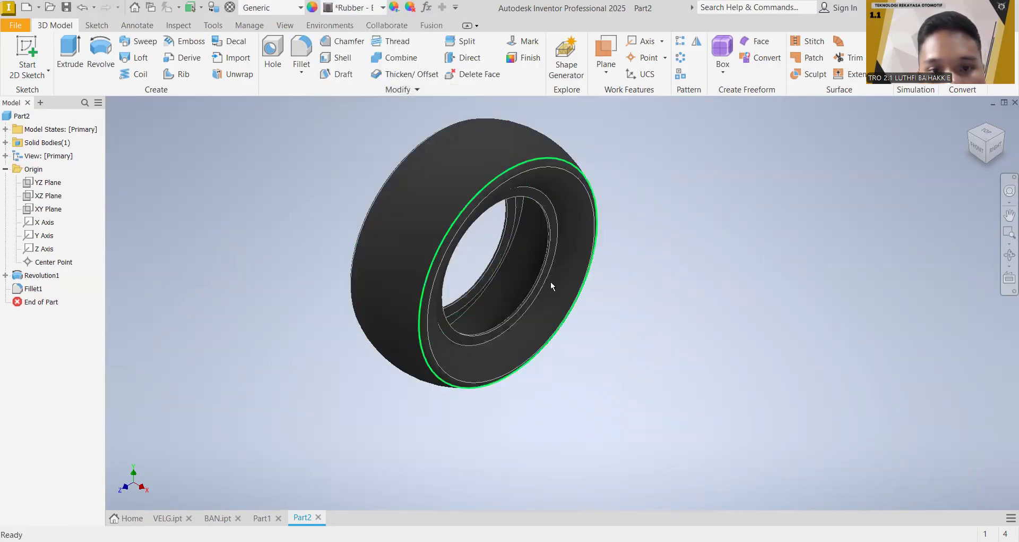
Step: Switch to the rim model in Part1 and give it the Aluminum - Polished appearance
click(262, 518)
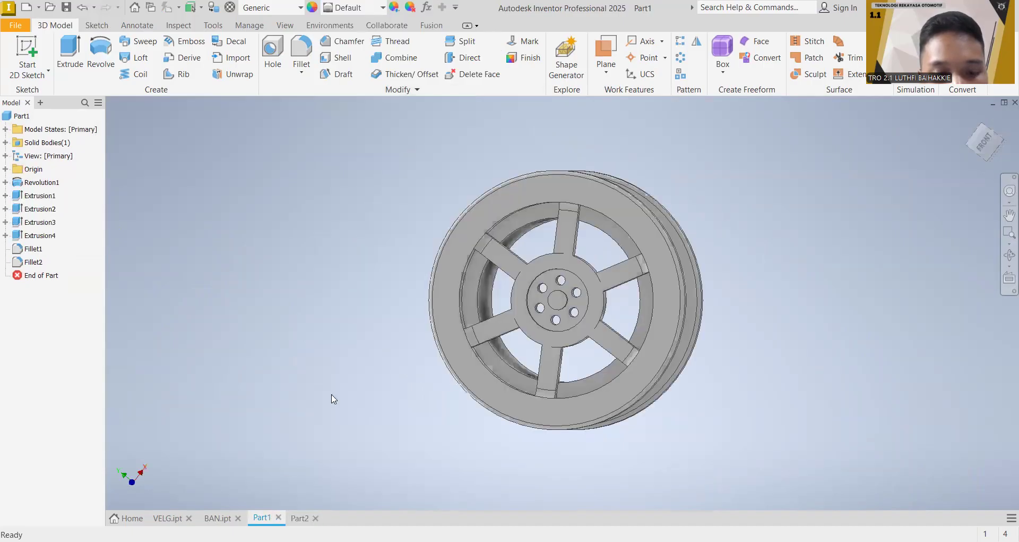
click(374, 10)
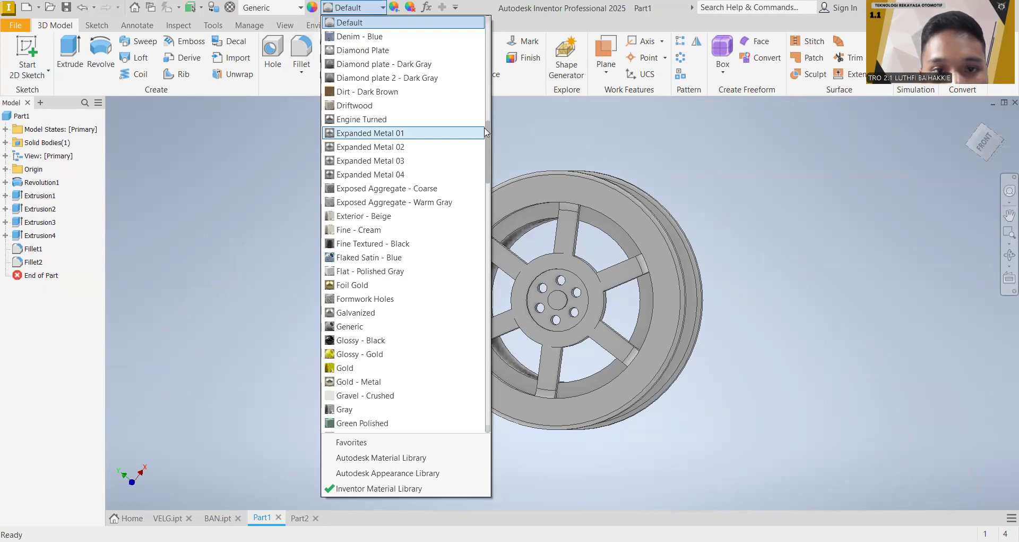
drag(497, 91, 503, 11)
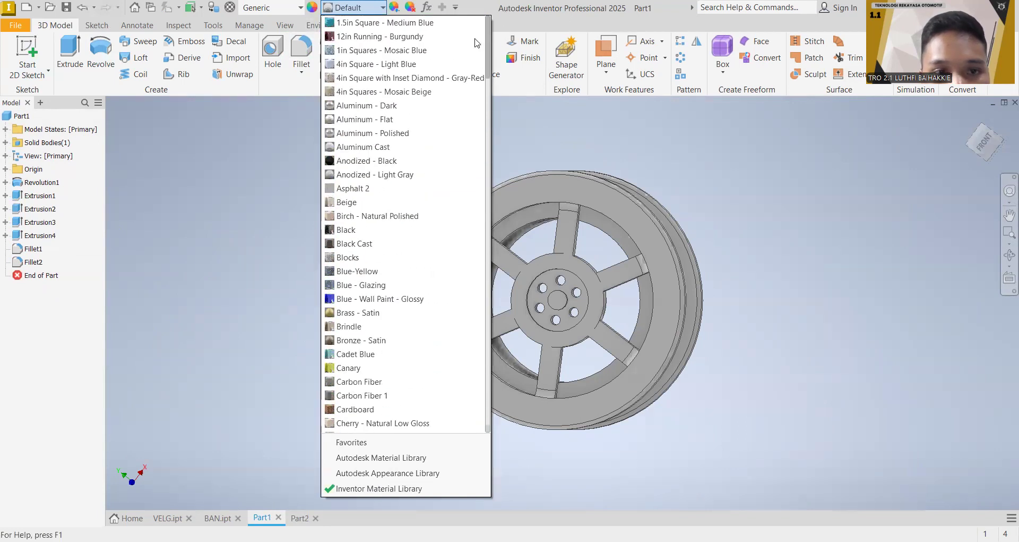
click(396, 133)
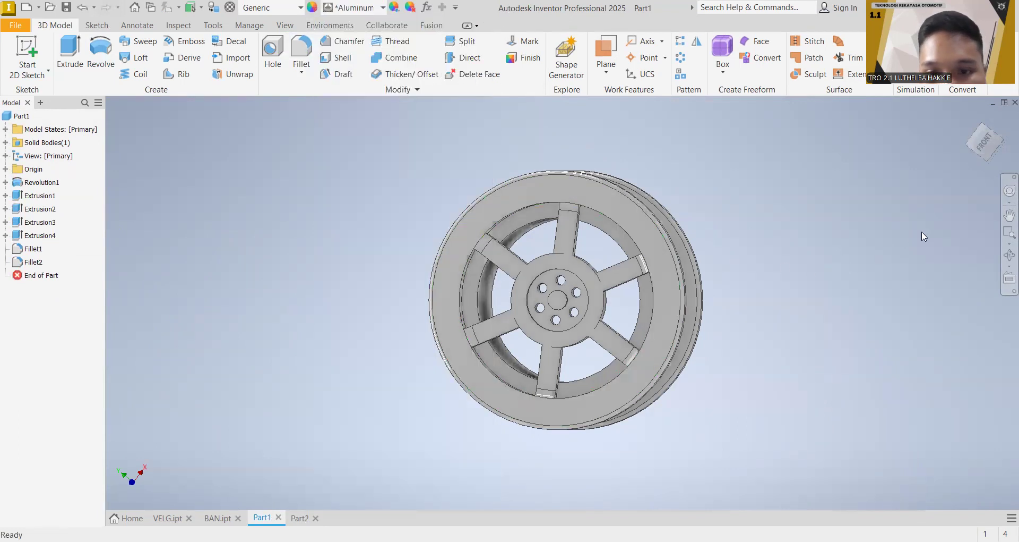
click(1010, 215)
shift+middle_drag(390, 441, 308, 460)
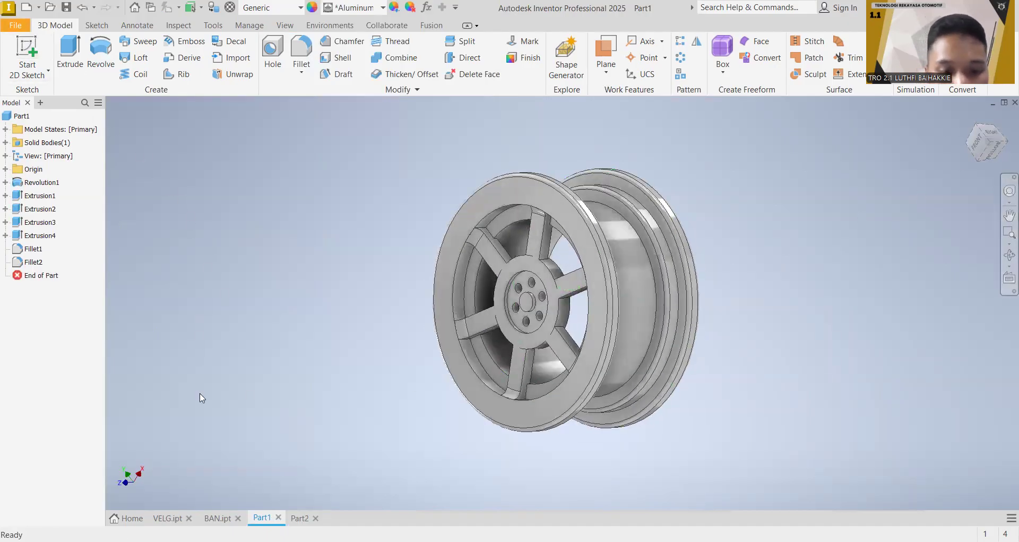
Step: Create a new assembly file for the wheel
click(299, 518)
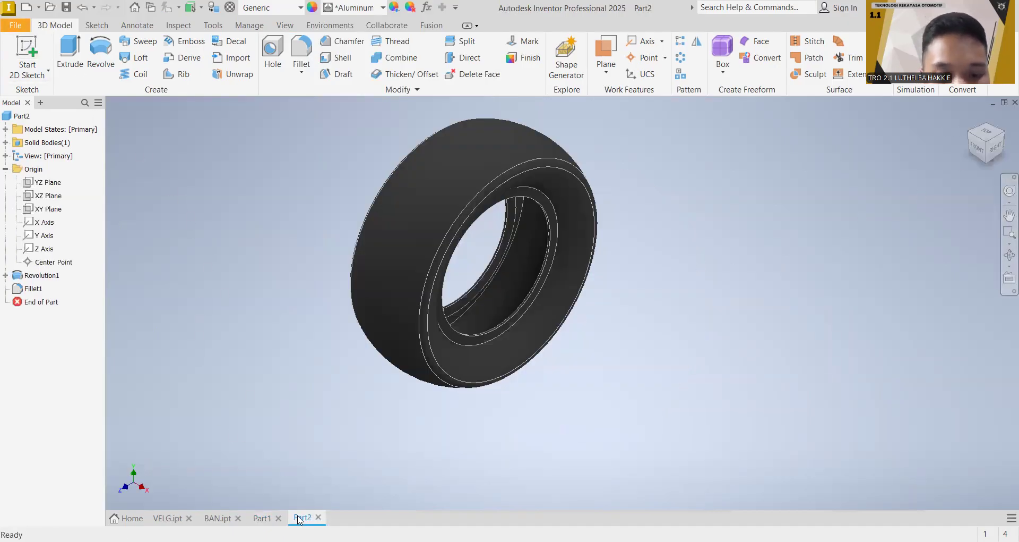
click(19, 26)
mouse_move(55, 79)
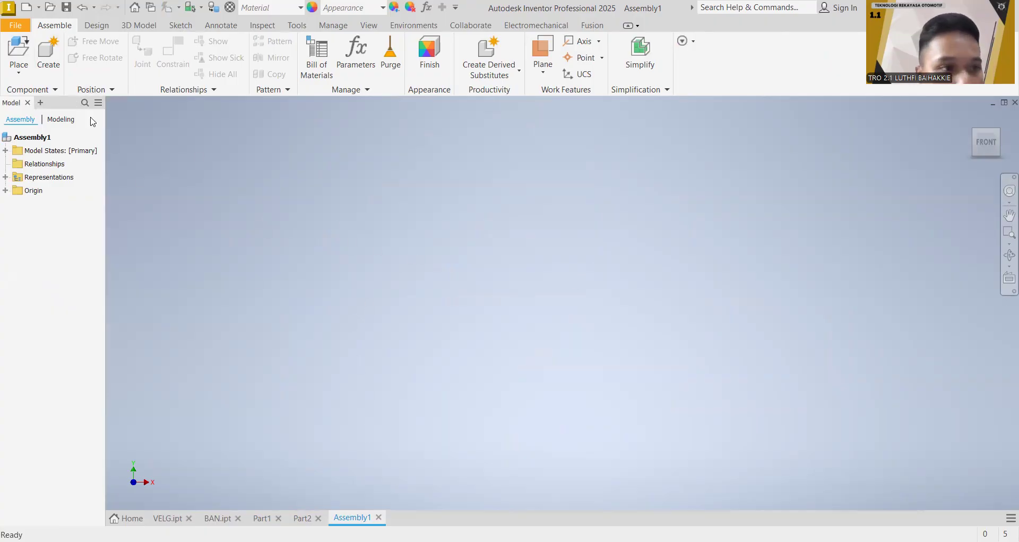
click(20, 50)
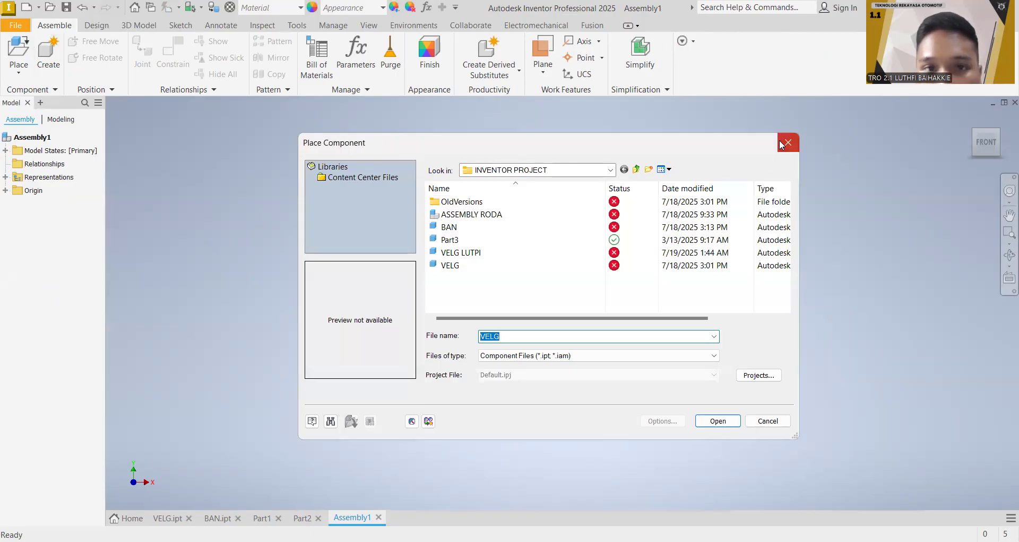
Step: Save the tyre part as "ban 1" in the INVENTOR PROJECT folder
click(315, 517)
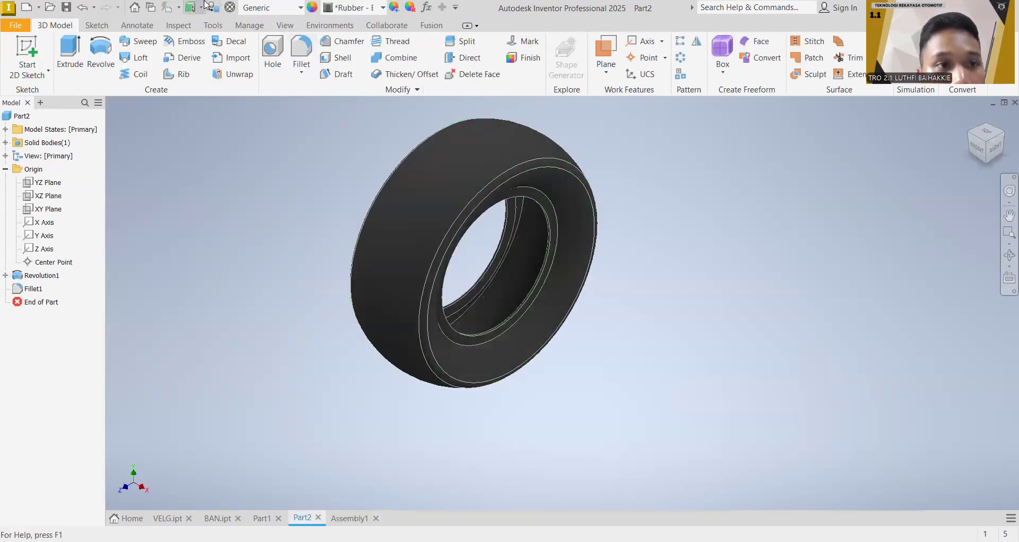
click(68, 10)
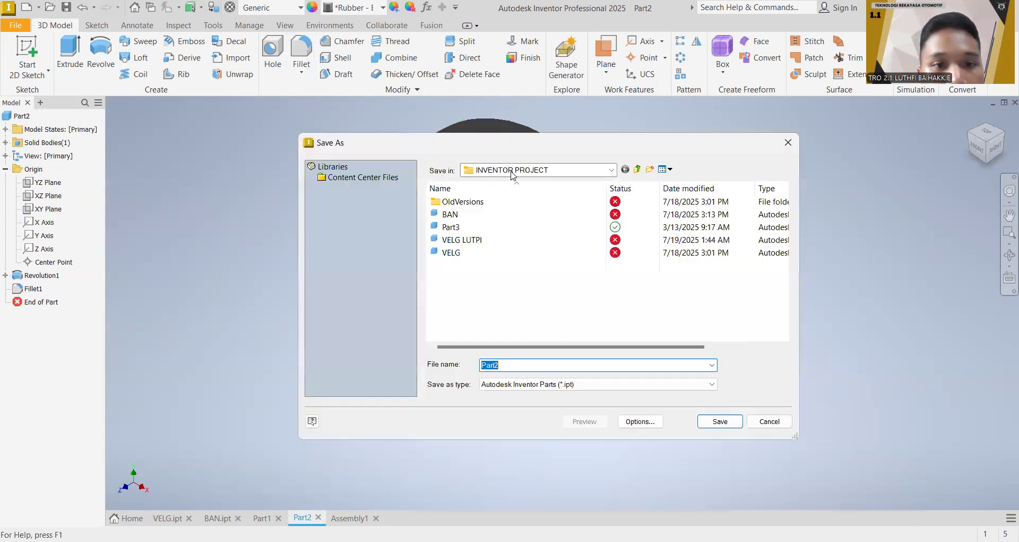
click(549, 367)
key(BackSpace)
key(BackSpace)
key(BackSpace)
key(BackSpace)
key(BackSpace)
text(ban)
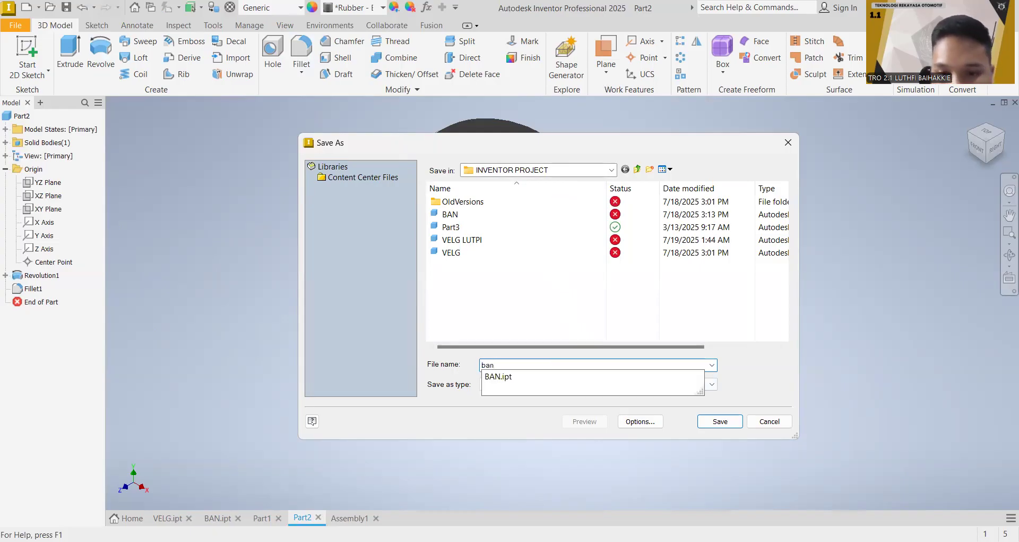
click(729, 424)
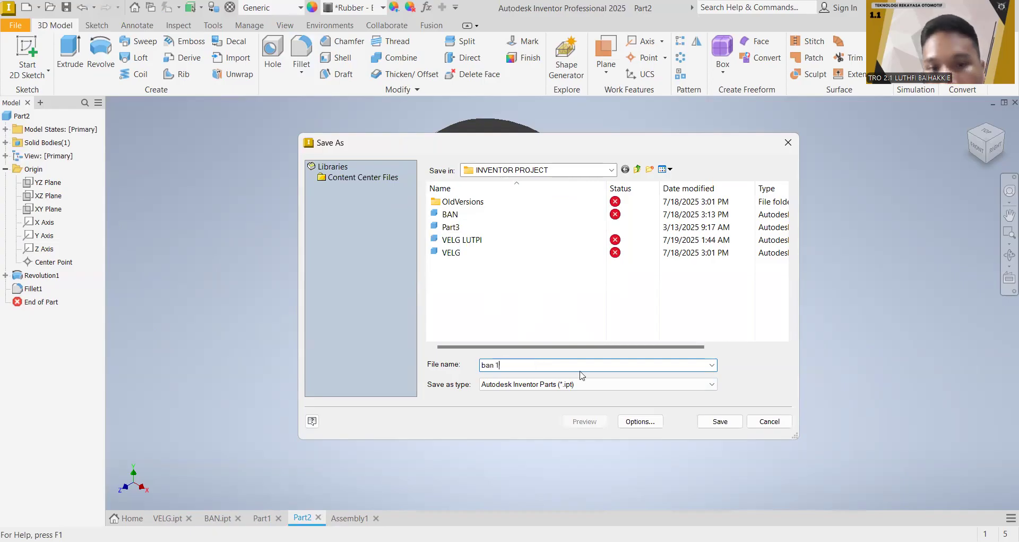
key(Return)
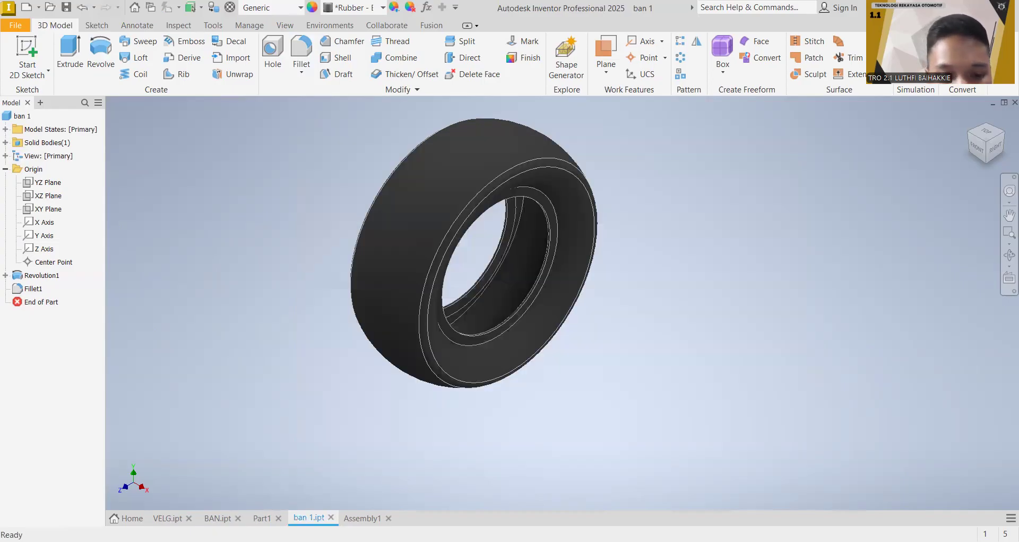
Step: Save the rim part as "velg 1" in the INVENTOR PROJECT folder
click(262, 518)
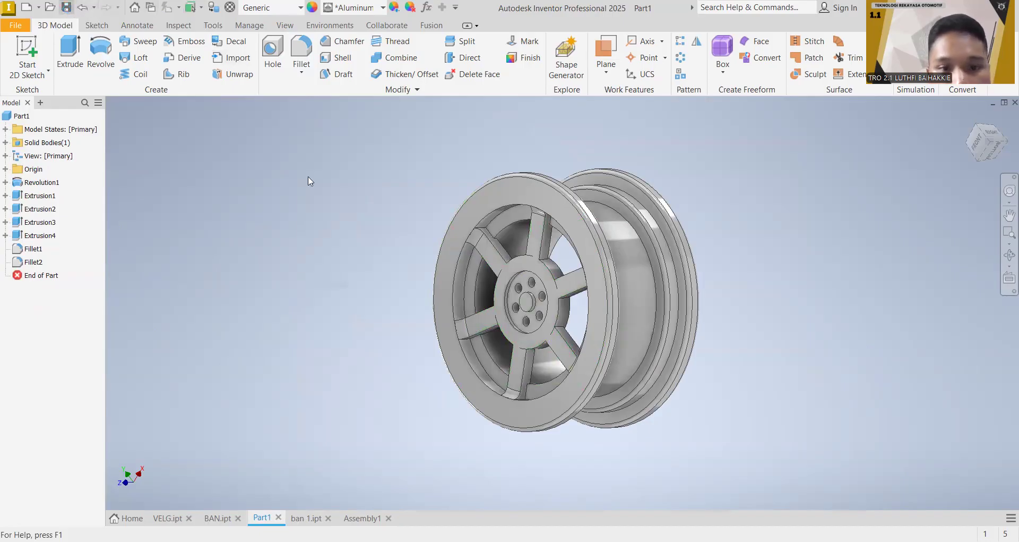
key(ctrl+s)
text(velg 1)
click(714, 427)
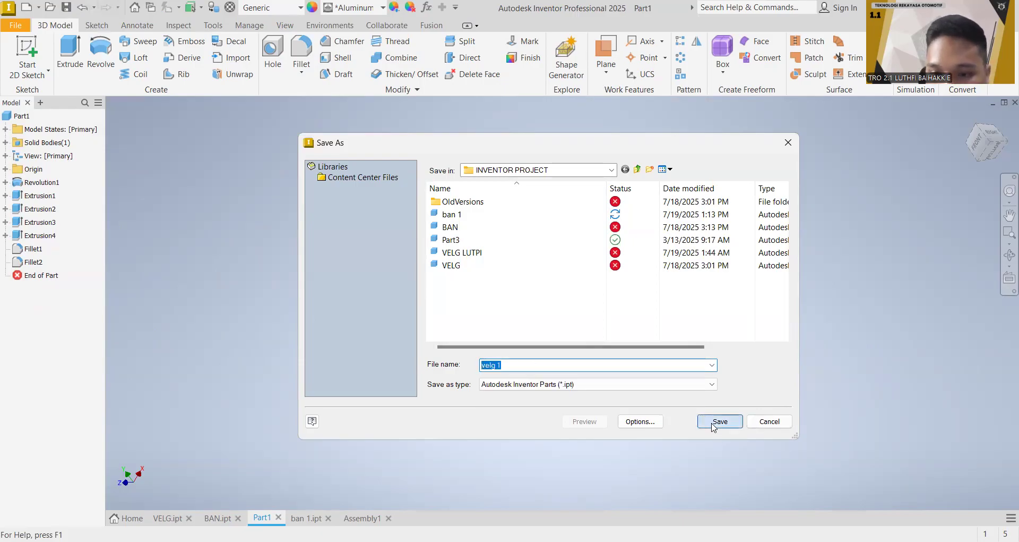
Step: Place one instance of the tyre part "ban 1" in Assembly1
click(380, 522)
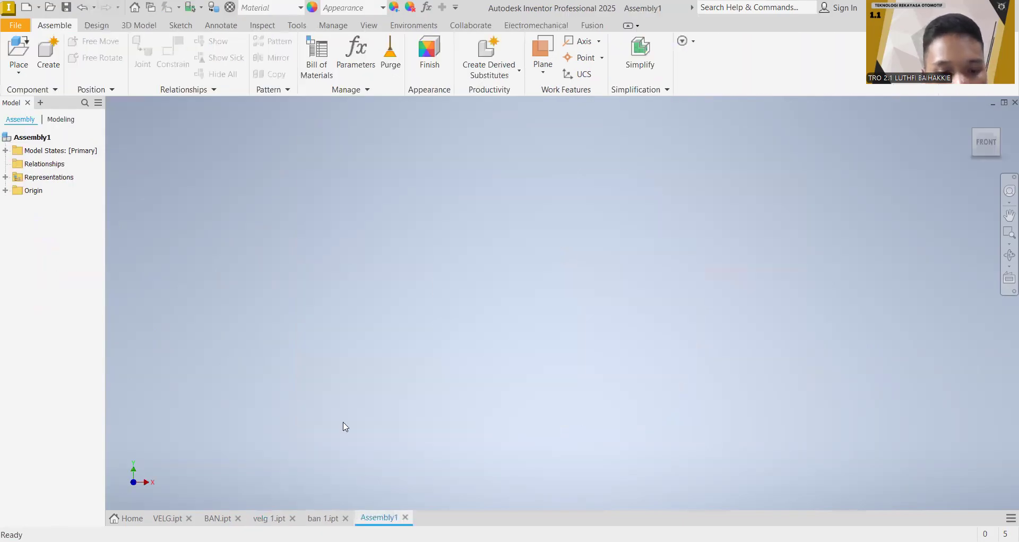
click(30, 53)
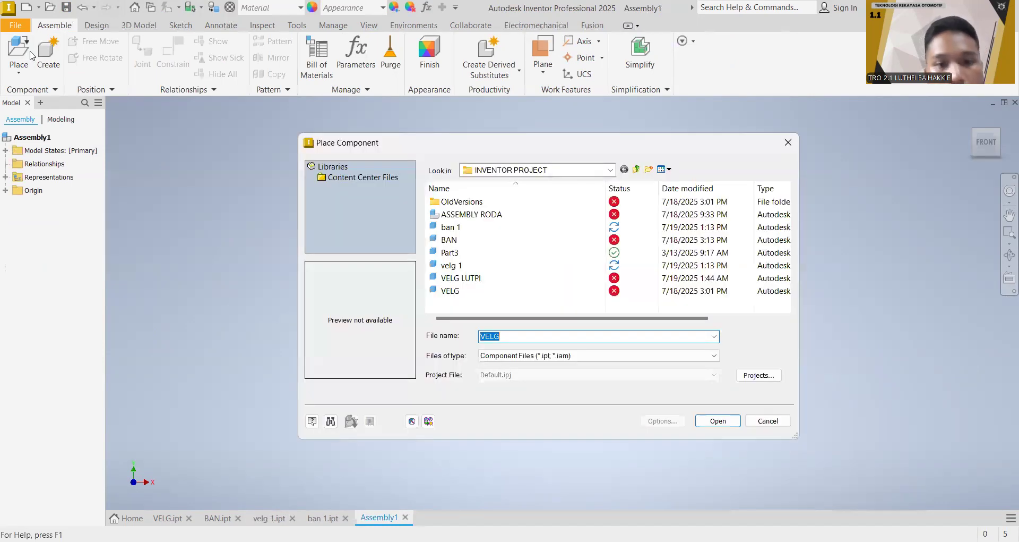
click(474, 227)
click(708, 425)
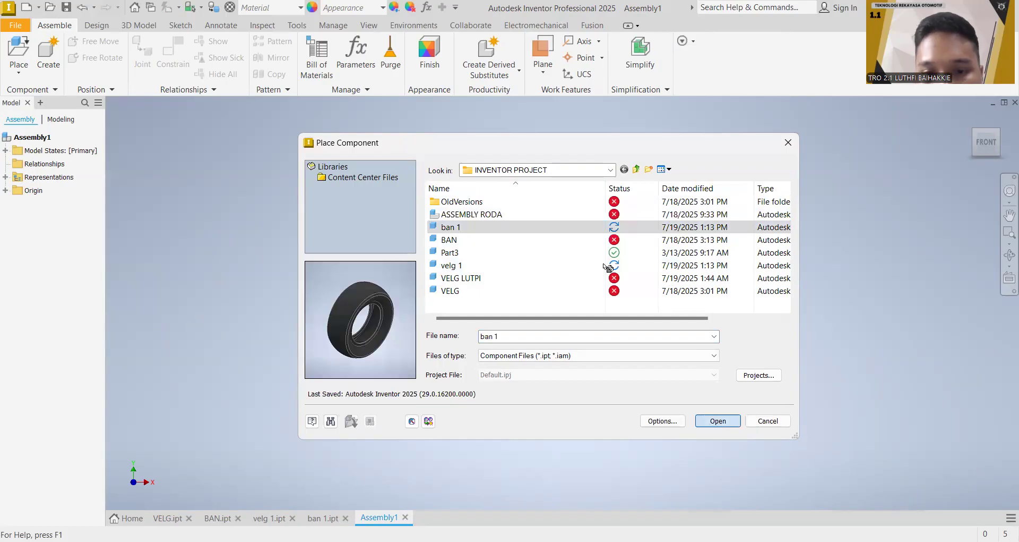
click(763, 265)
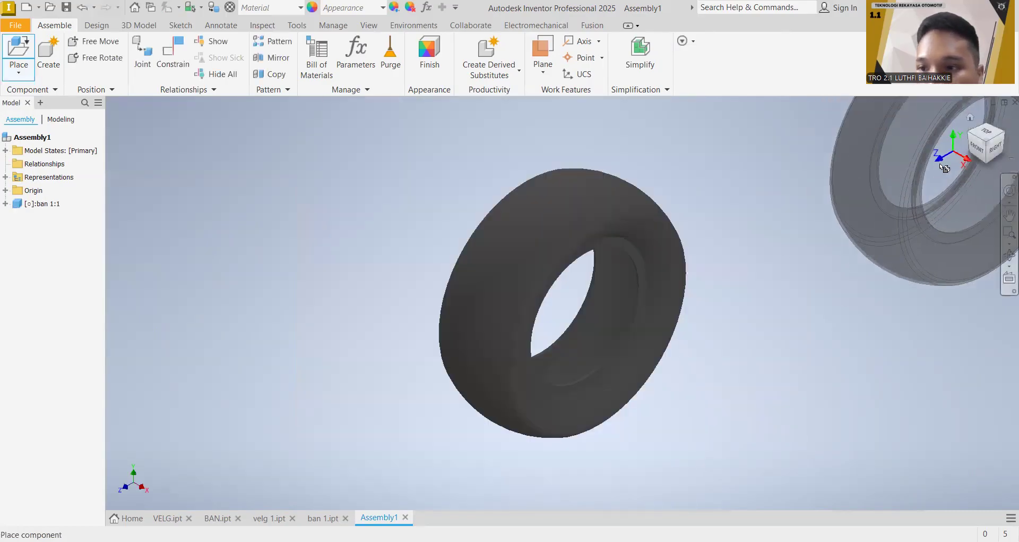
key(Escape)
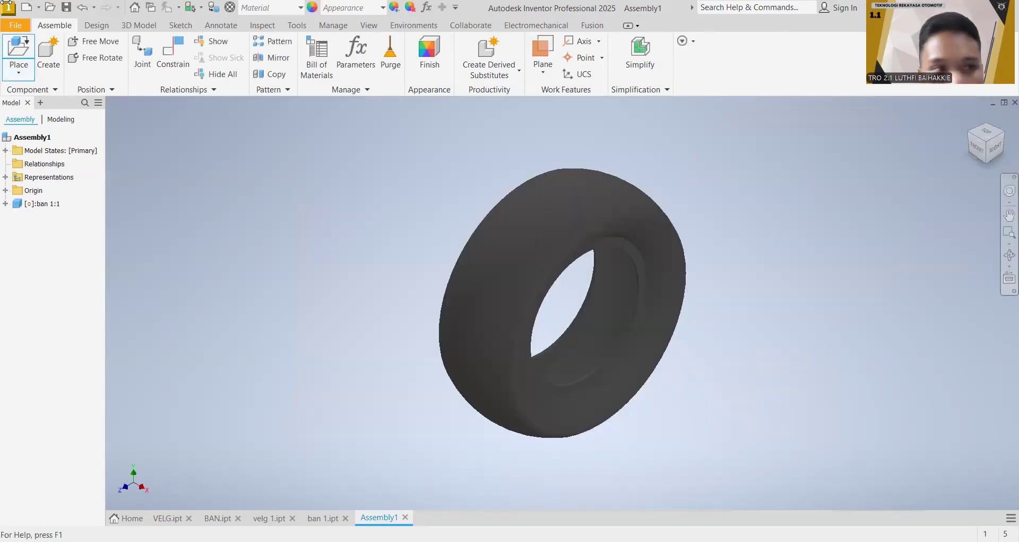
Step: Place one instance of the rim part "velg 1" in the assembly beside the tyre
click(18, 48)
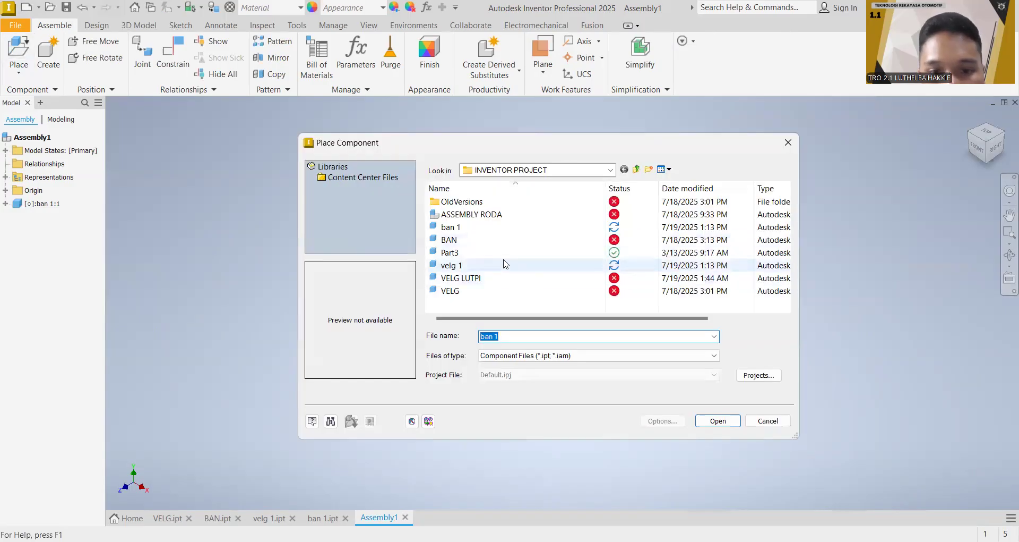
click(505, 265)
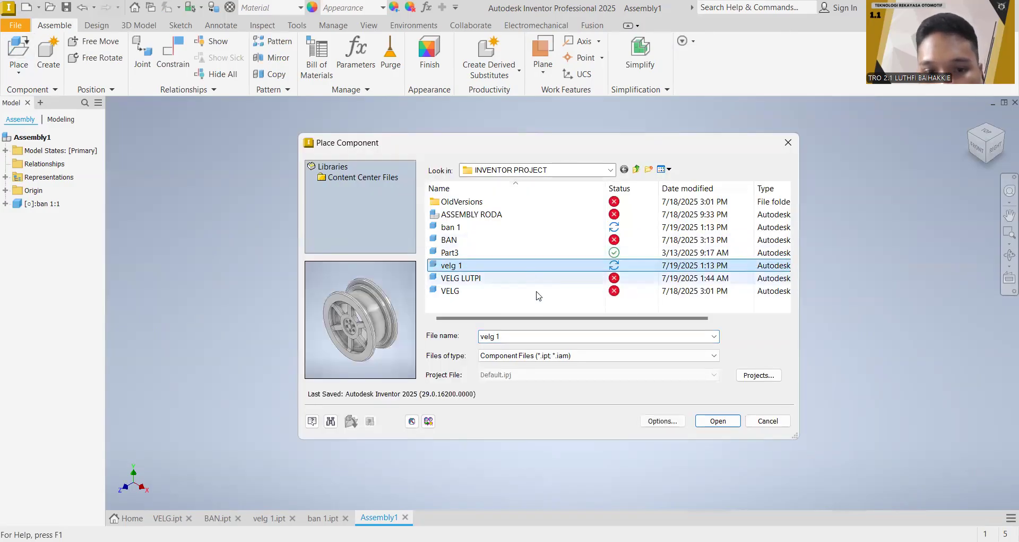
click(710, 425)
click(780, 308)
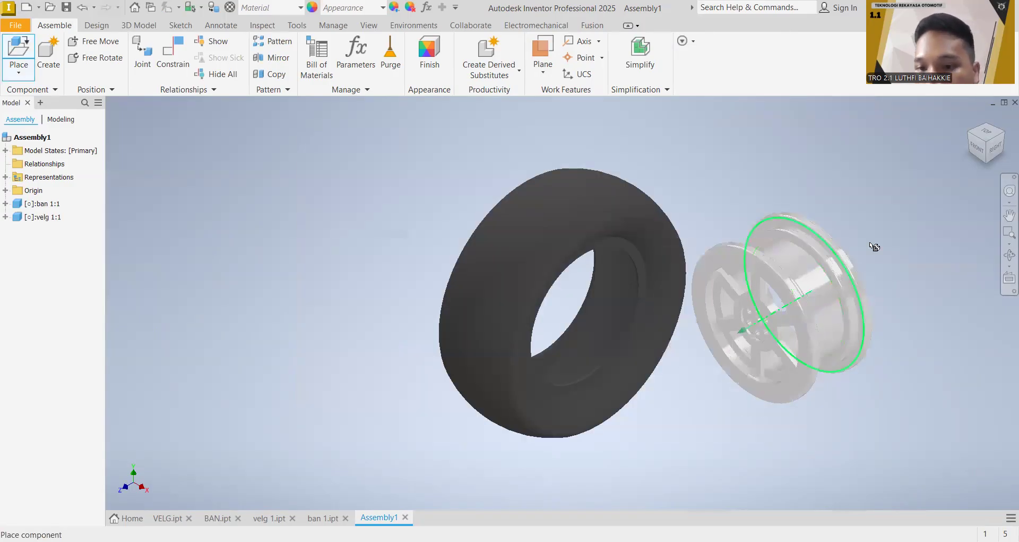
key(Escape)
Step: Try to constrain the tyre's bore edge to a circular edge on the rim's barrel
middle_drag(887, 186, 748, 167)
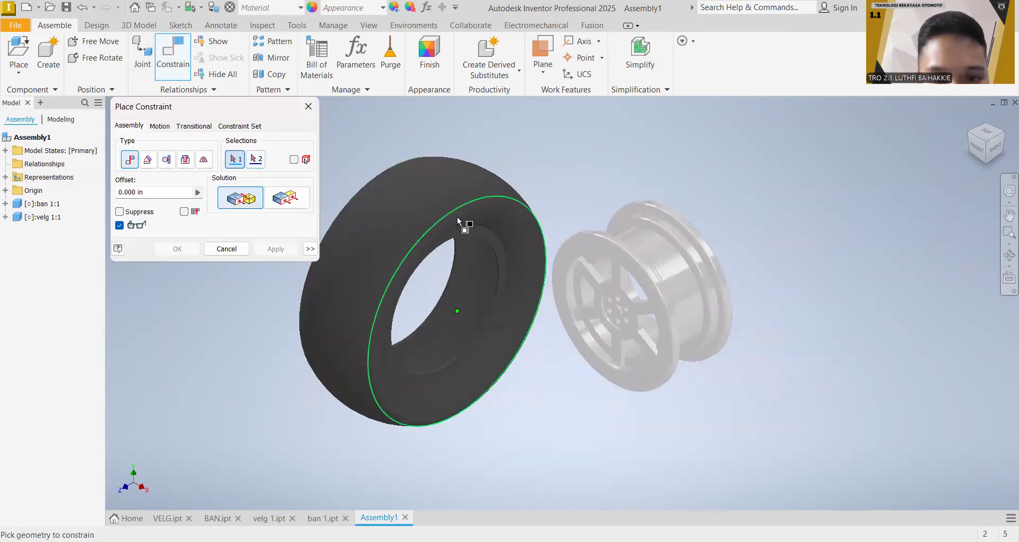
click(486, 240)
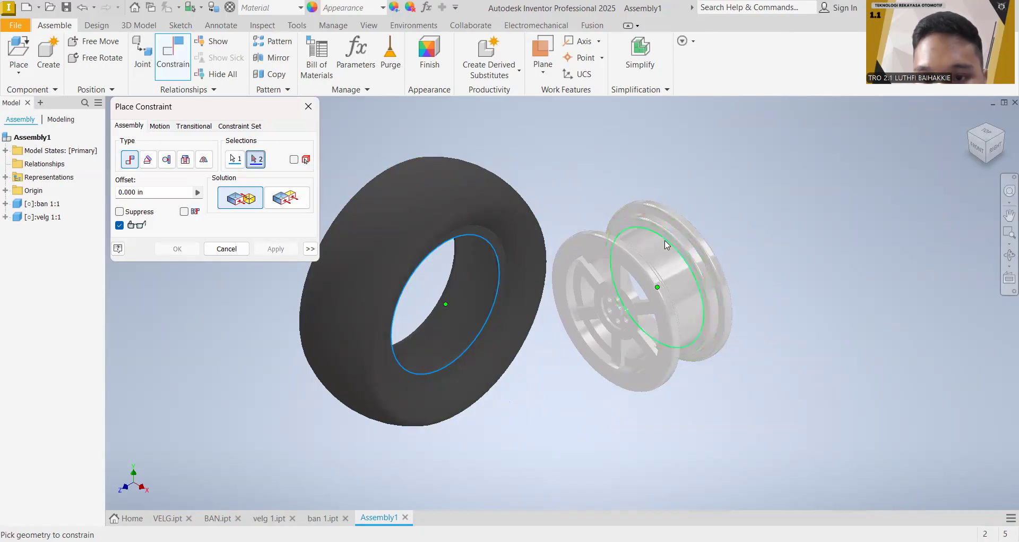
click(665, 240)
click(308, 107)
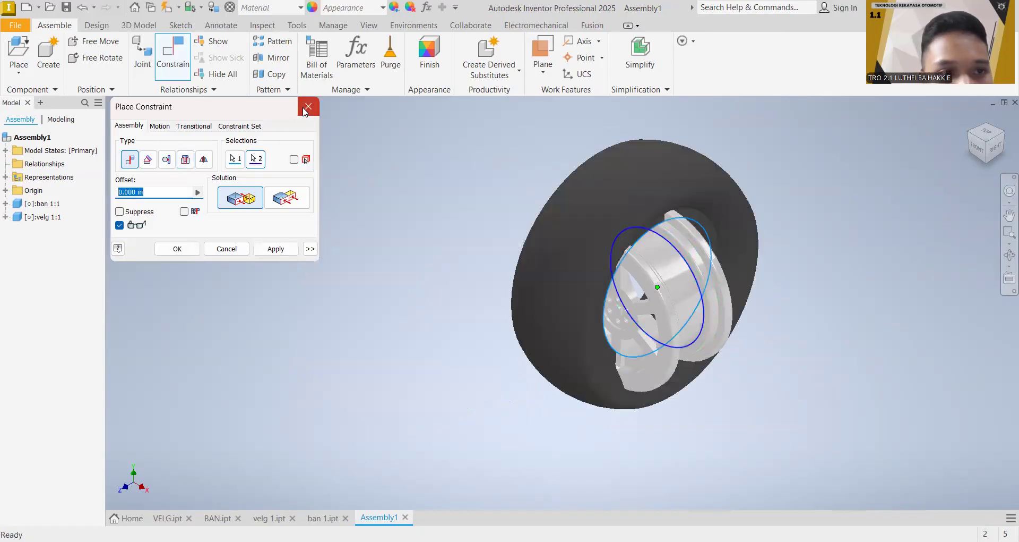
Step: Try a Mate constraint between the tyre's bore edge and the barrel edge next to the rim's rear flange
click(180, 60)
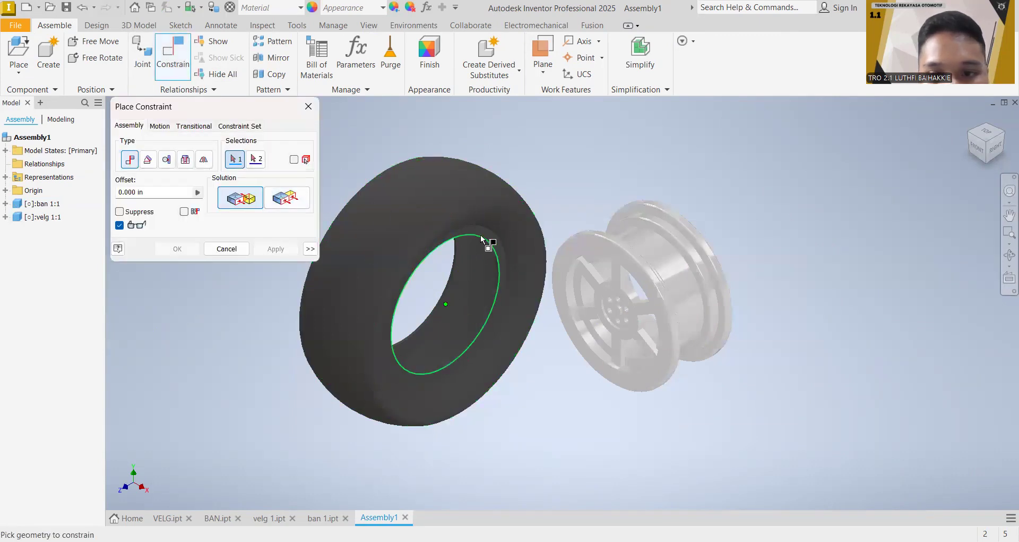
click(640, 227)
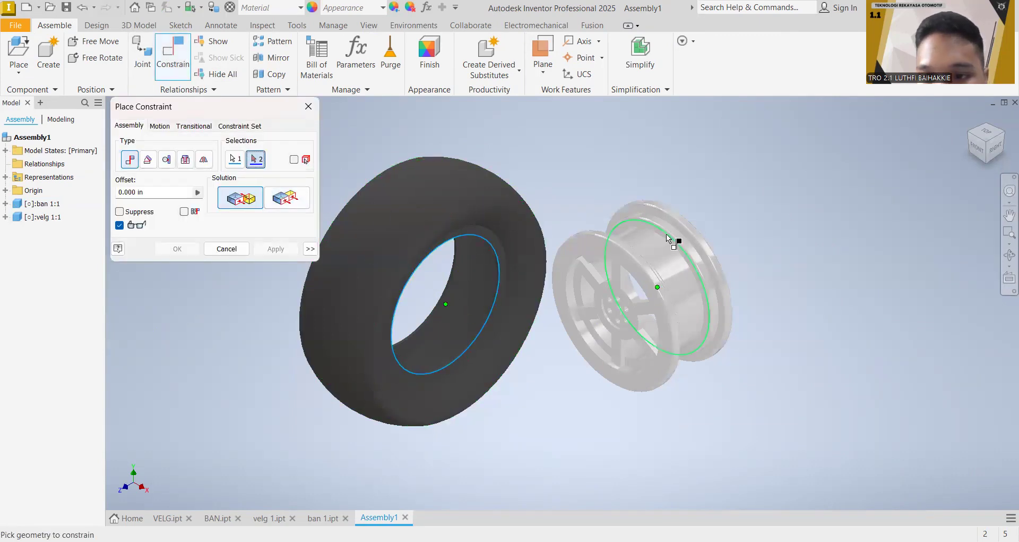
mouse_move(677, 246)
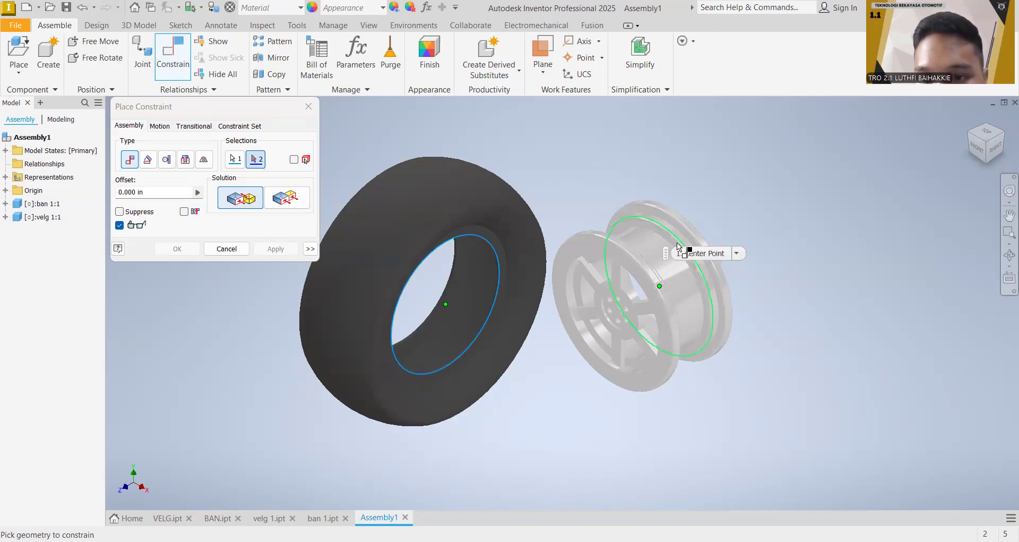
click(678, 244)
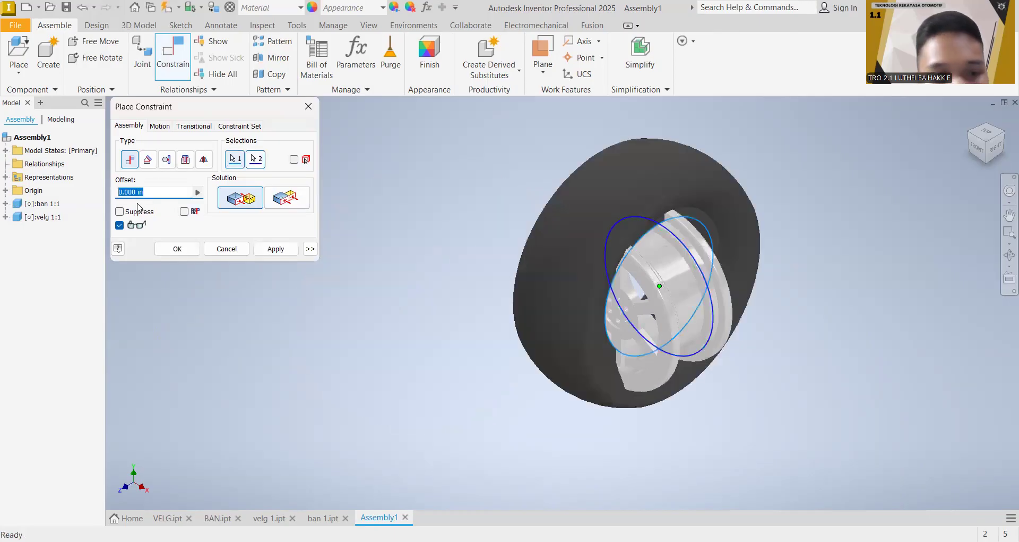
click(312, 106)
Step: Try a Mate constraint between the tyre's bore edge and the outer edge of the rim's spoked front face
click(174, 51)
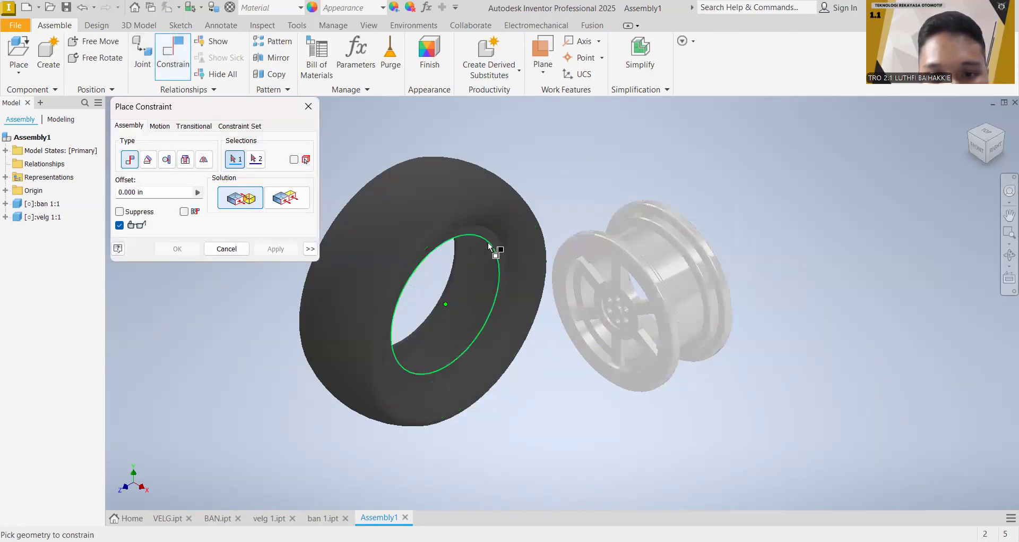
click(490, 245)
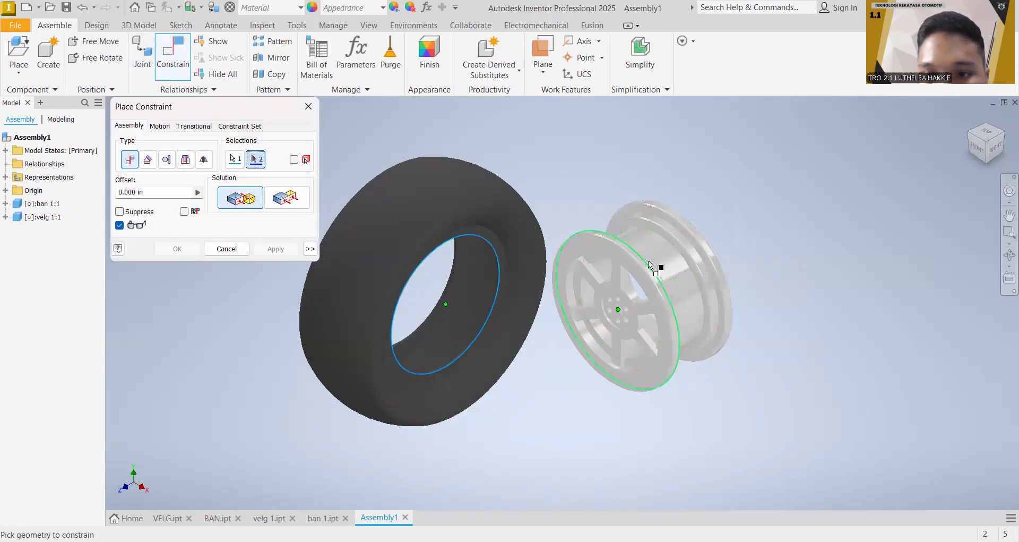
click(654, 264)
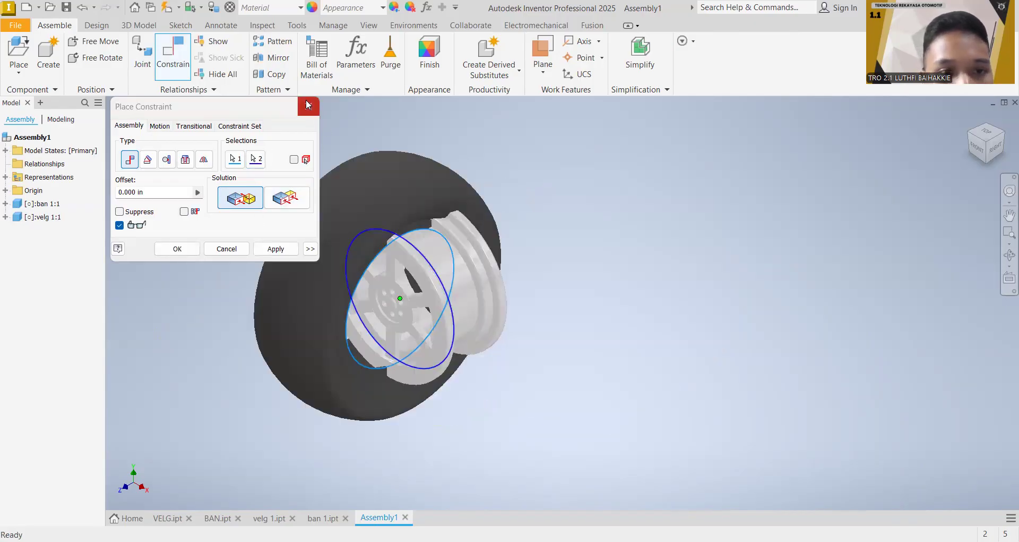
click(308, 105)
Step: Try a Mate constraint between the tyre's bore edge and the circular edge of the rim's rear flange
drag(994, 147, 930, 156)
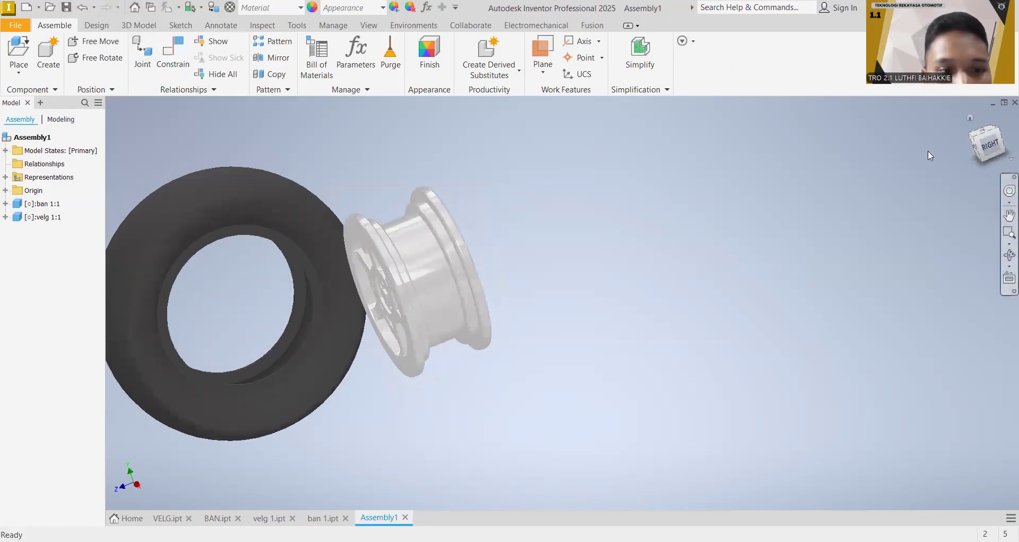
click(173, 53)
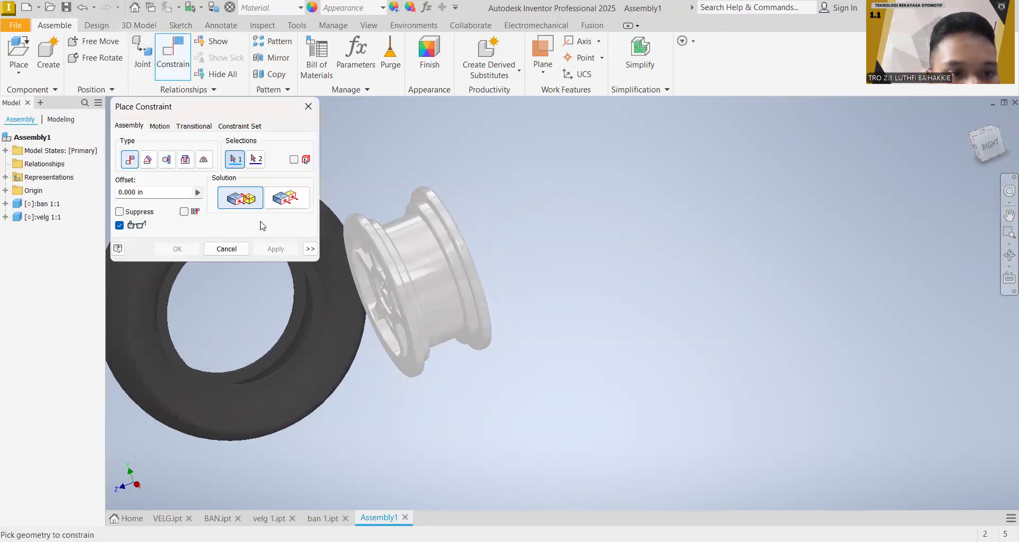
click(312, 295)
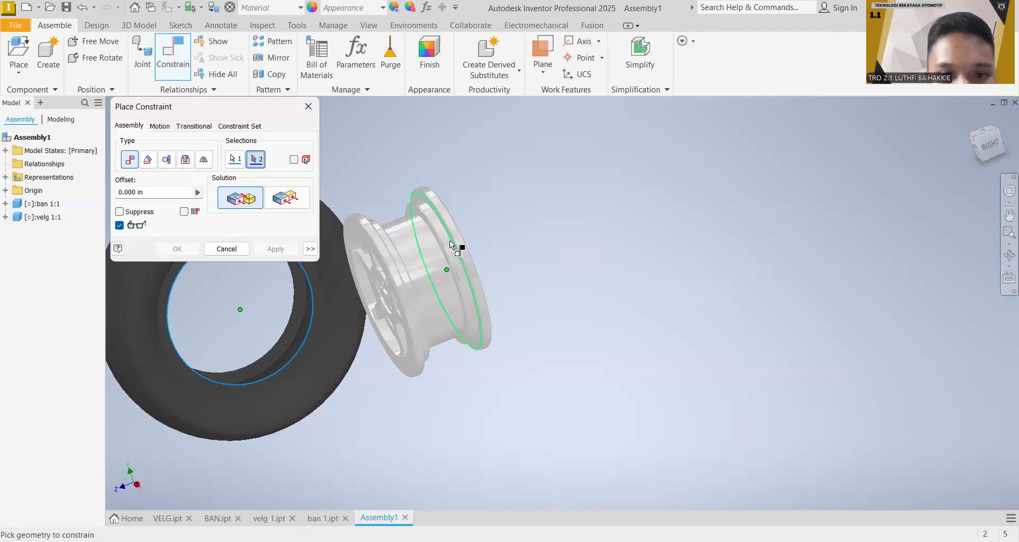
scroll(447, 239, down, 5)
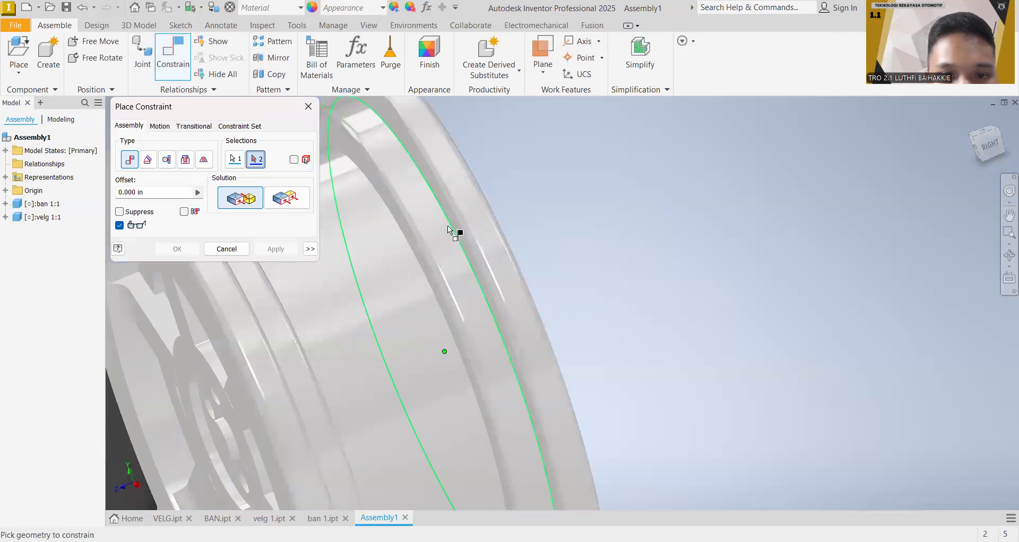
click(452, 228)
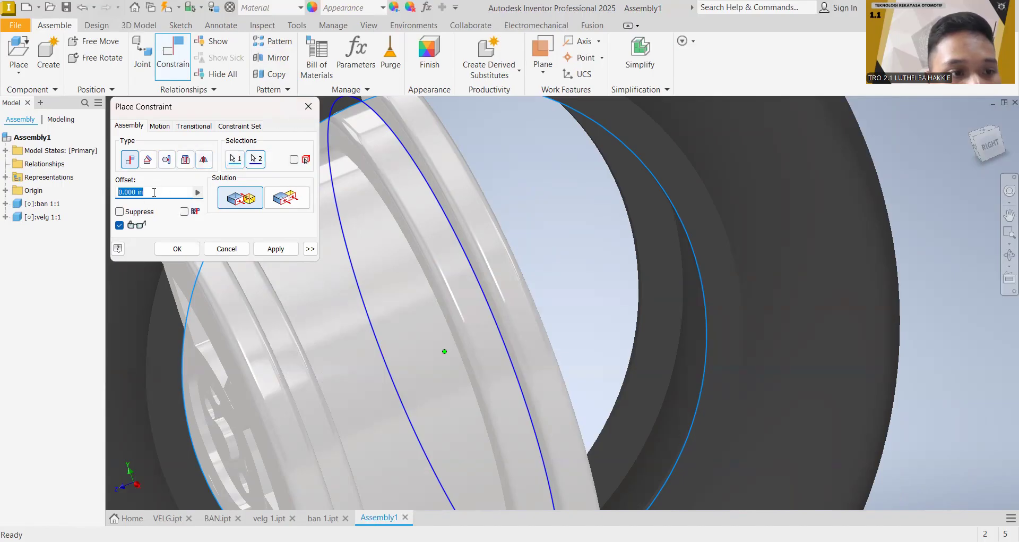
click(143, 164)
click(133, 161)
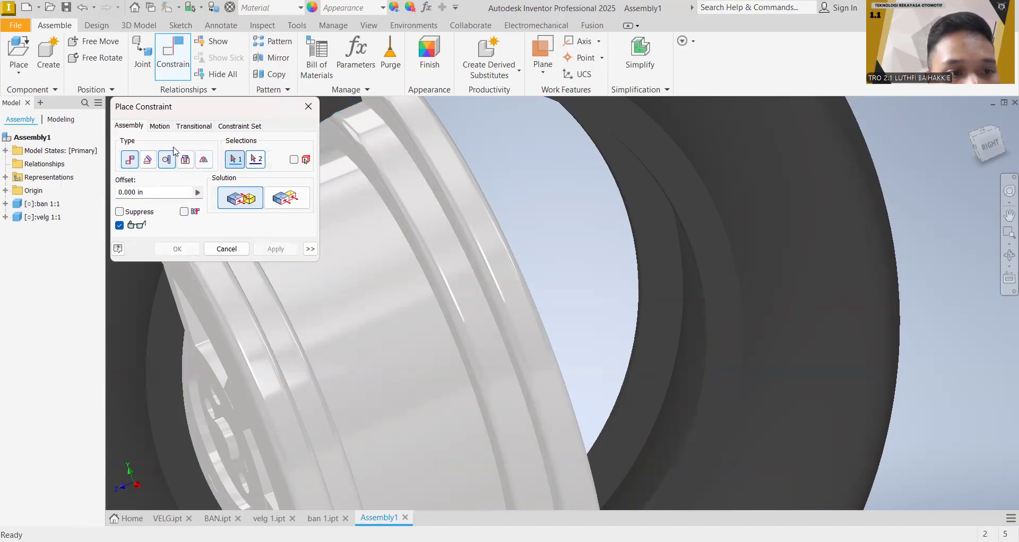
click(185, 159)
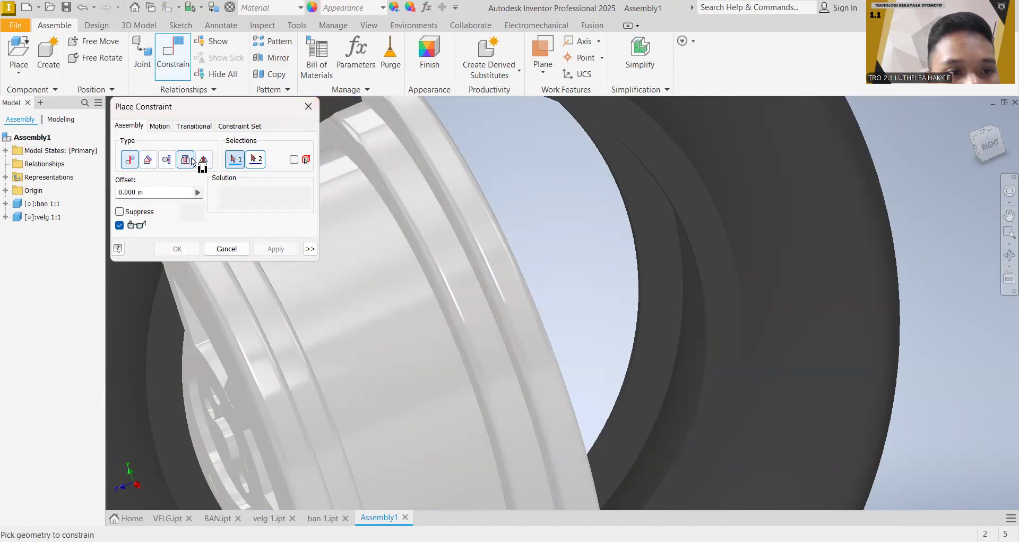
click(130, 159)
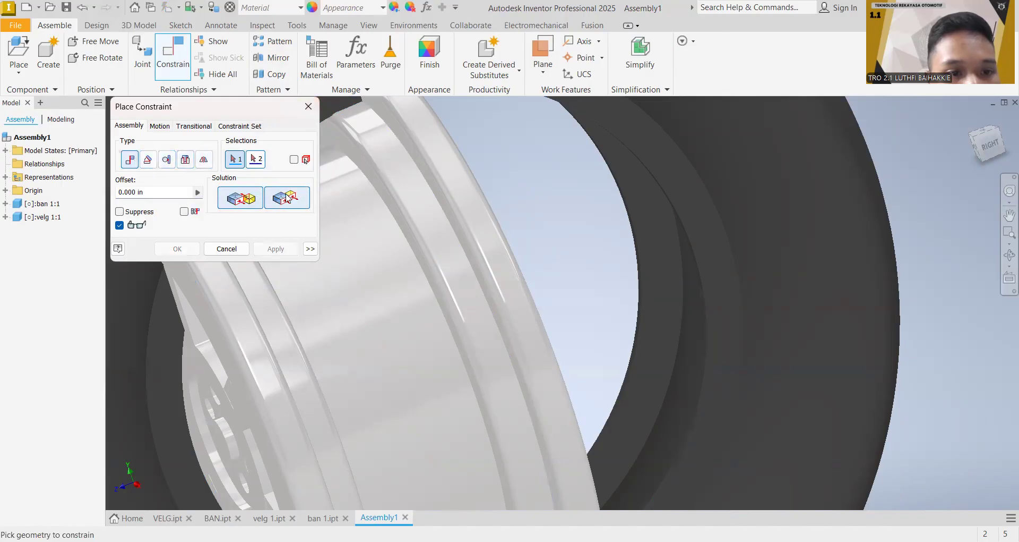
click(255, 159)
click(302, 110)
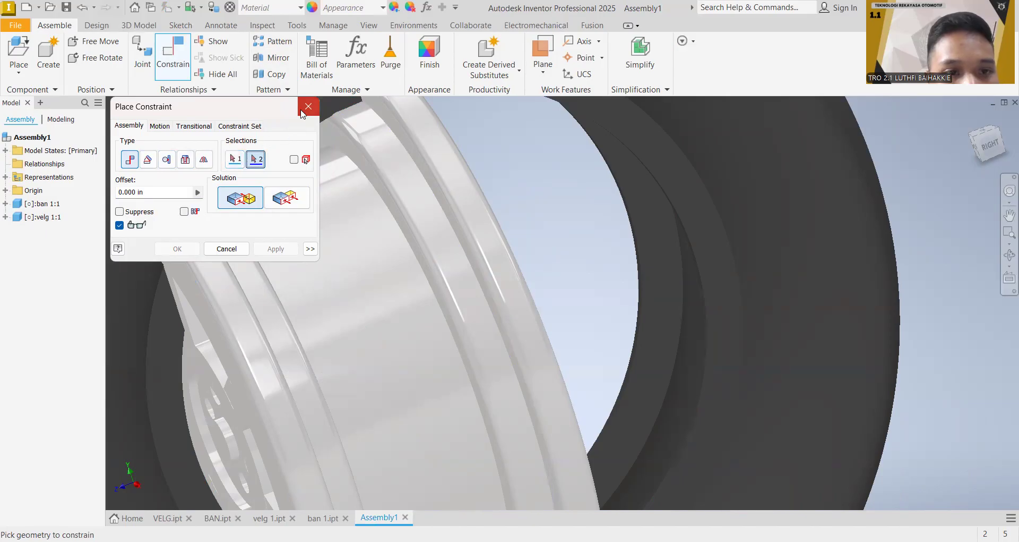
Step: Try a Mate constraint between the tyre's bore edge and the stepped edge behind the rim's front flange
scroll(641, 184, down, 3)
drag(454, 233, 644, 216)
click(377, 222)
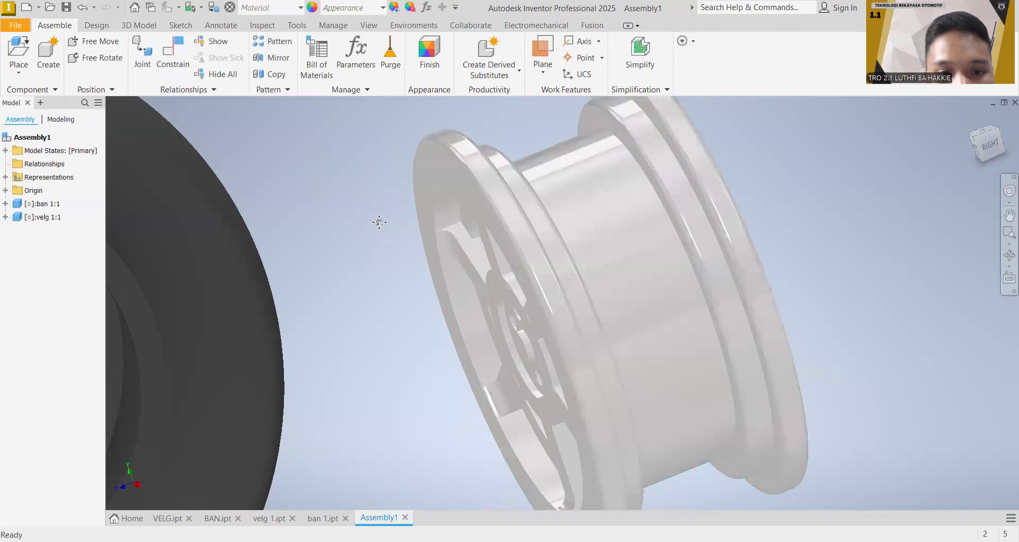
middle_drag(378, 221, 615, 228)
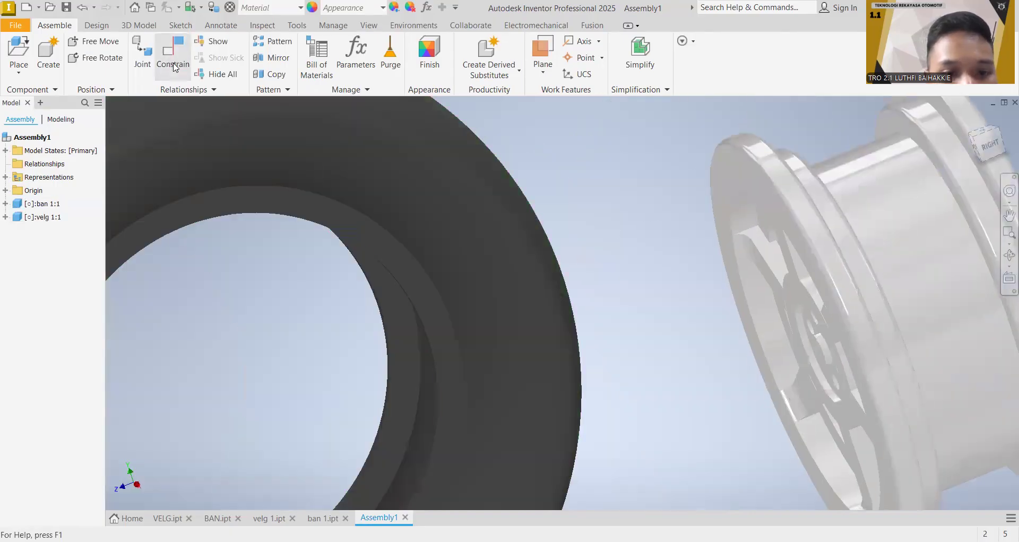
click(173, 64)
click(392, 271)
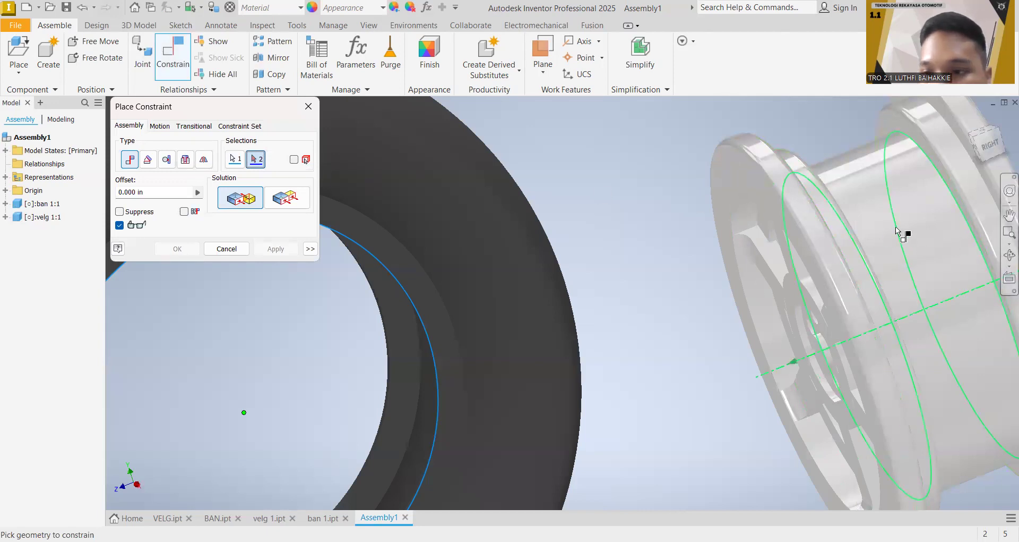
click(848, 228)
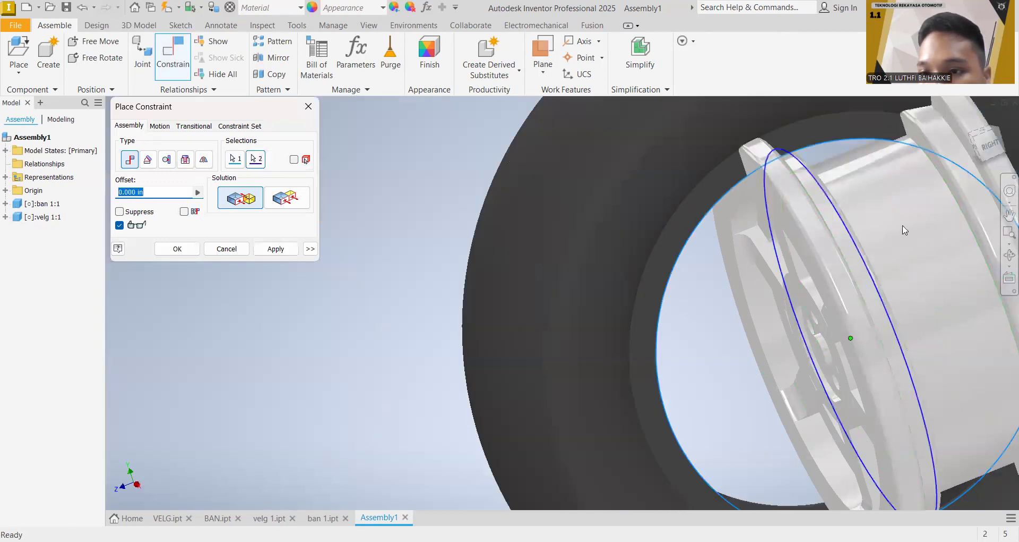
middle_drag(902, 222, 638, 218)
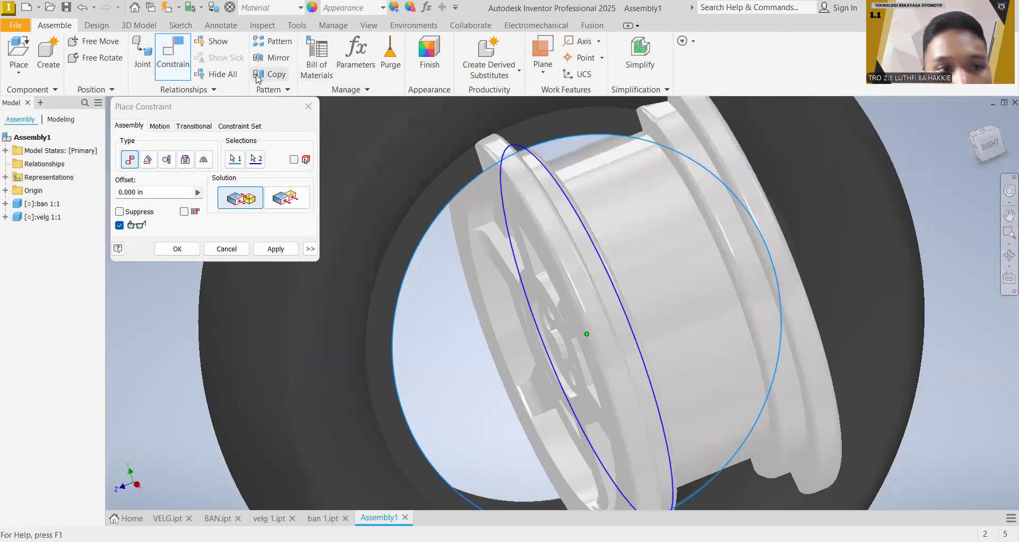
click(315, 108)
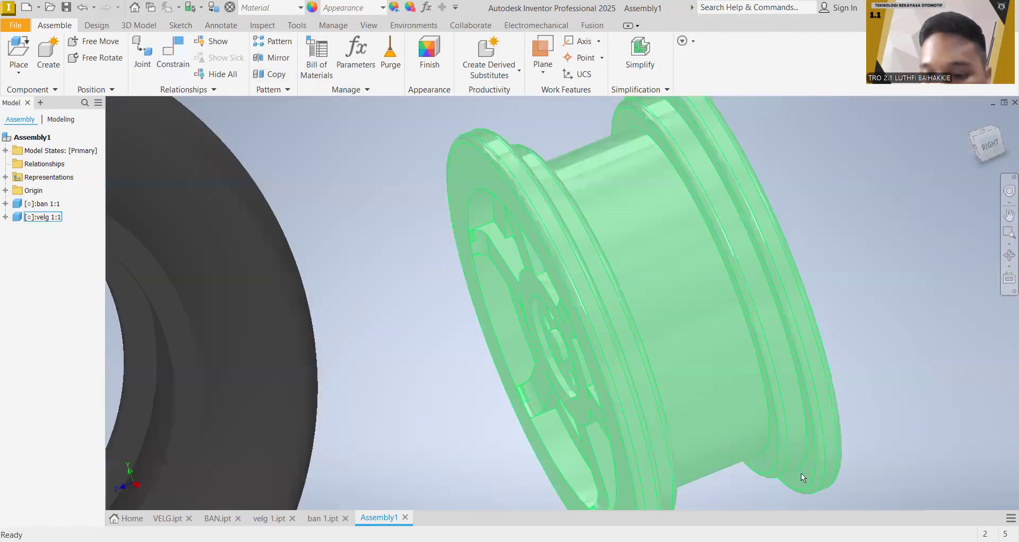
key(Escape)
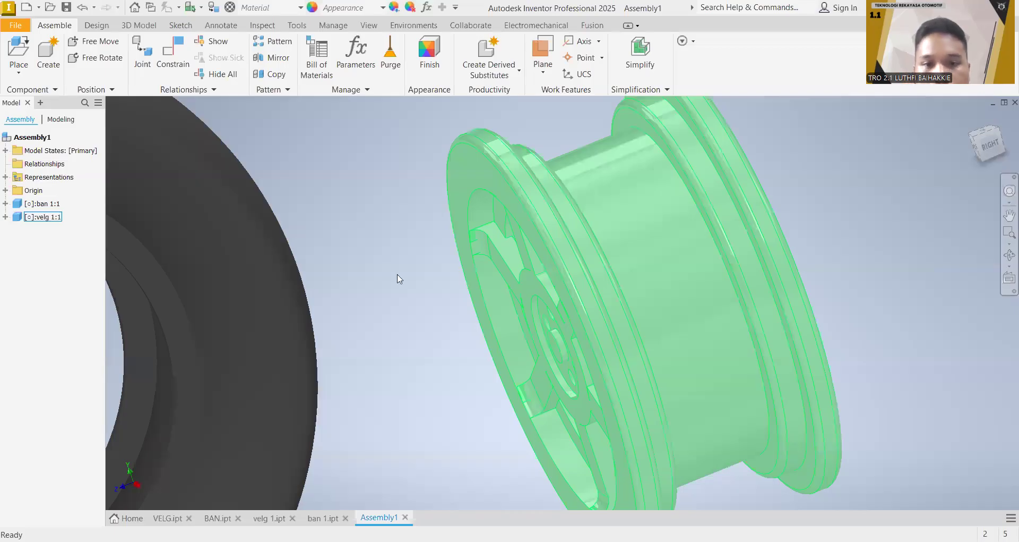
Step: Ground the rim "velg 1" in the assembly, working from the front view
middle_drag(780, 209, 885, 209)
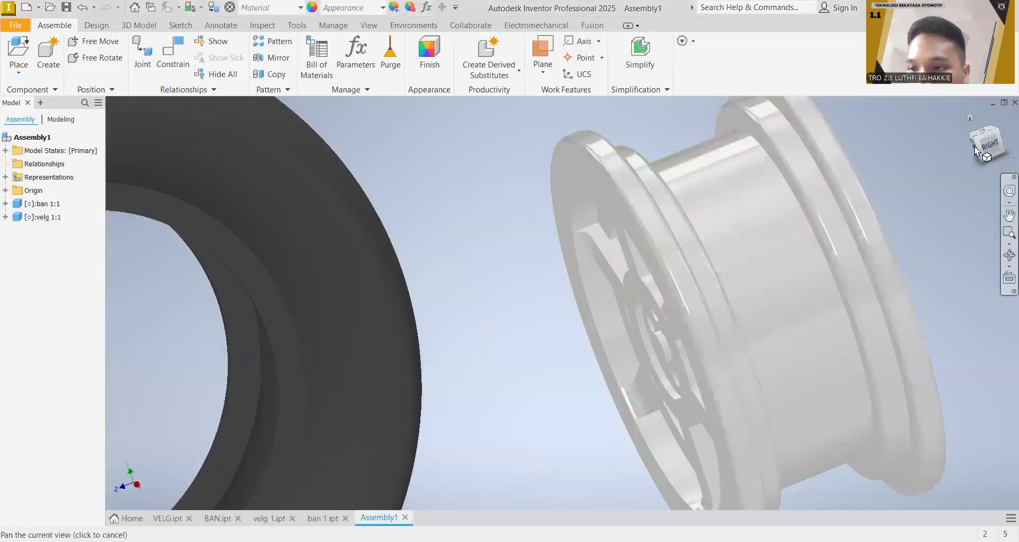
click(975, 150)
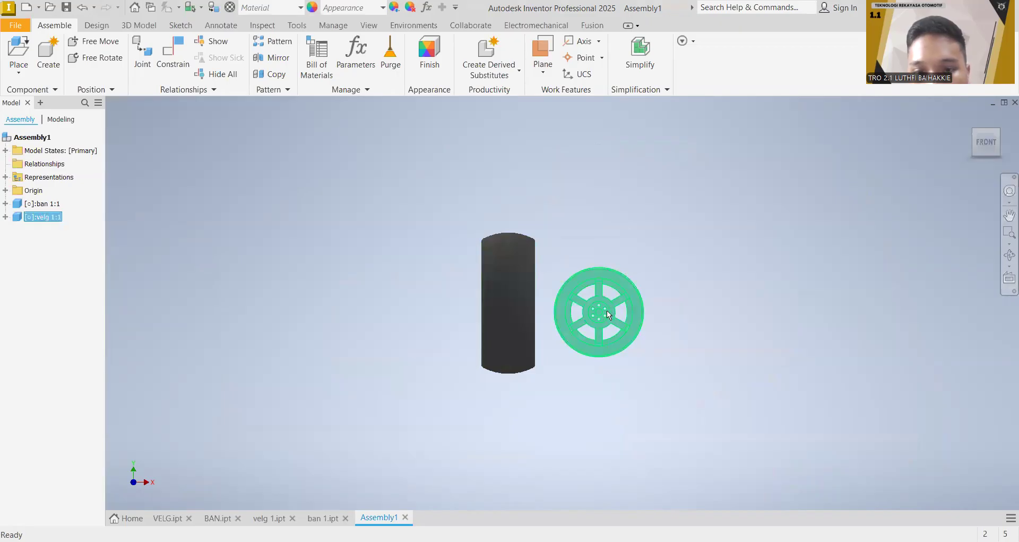
right_click(607, 311)
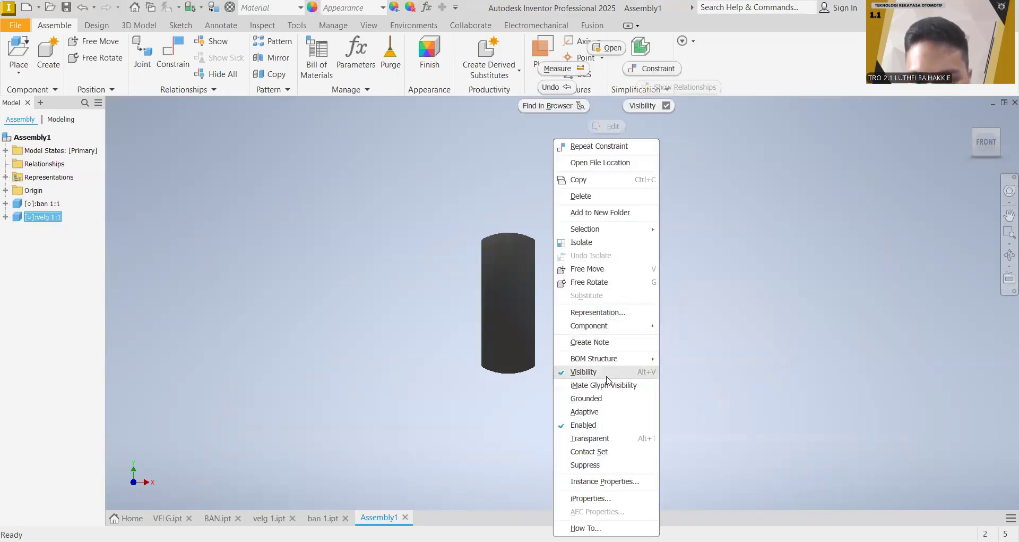
click(615, 400)
Step: Apply a Mate constraint between the tyre's central axis and the rim's barrel axis with a 0.000 in offset
middle_drag(686, 282, 634, 243)
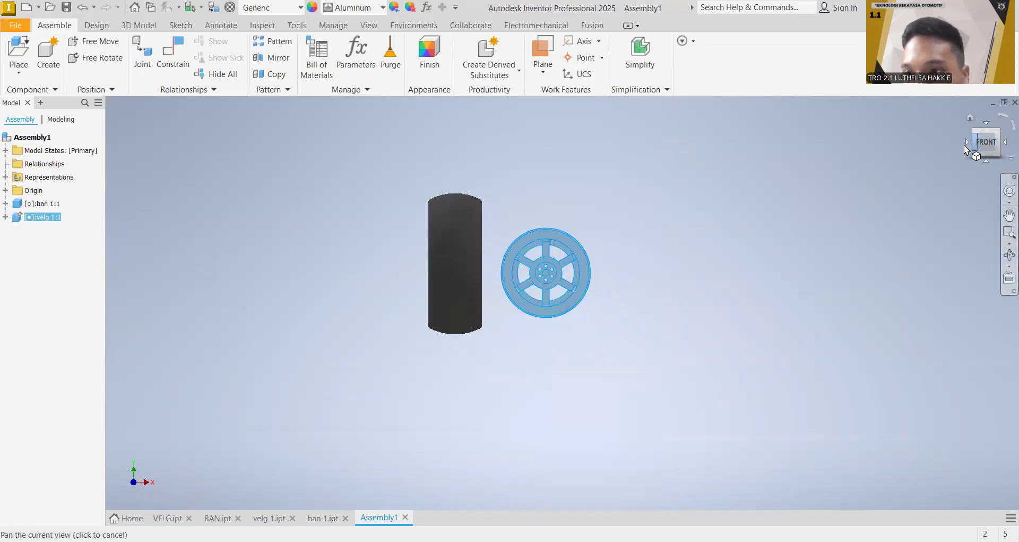
scroll(639, 243, down, 5)
scroll(634, 248, up, 7)
middle_drag(596, 195, 669, 238)
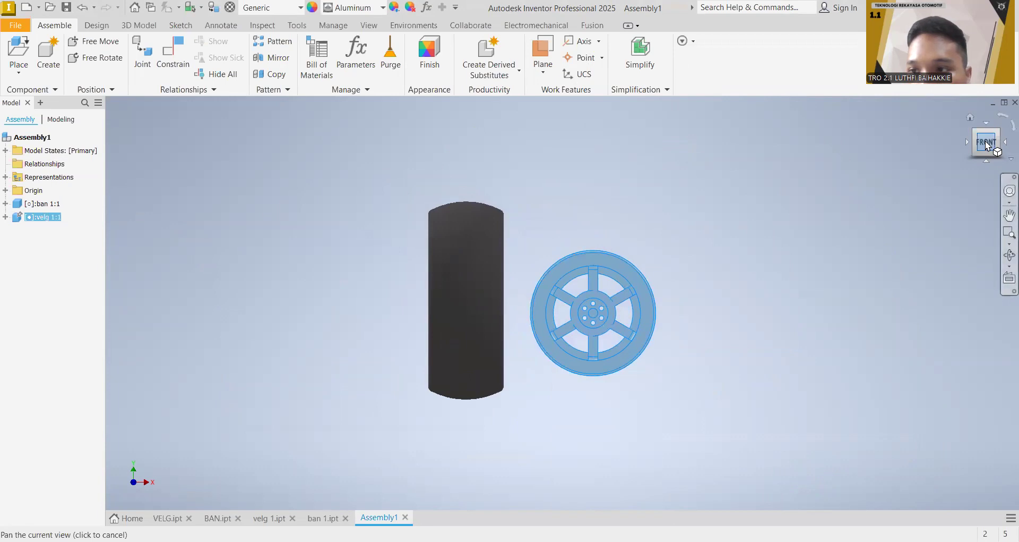
click(967, 142)
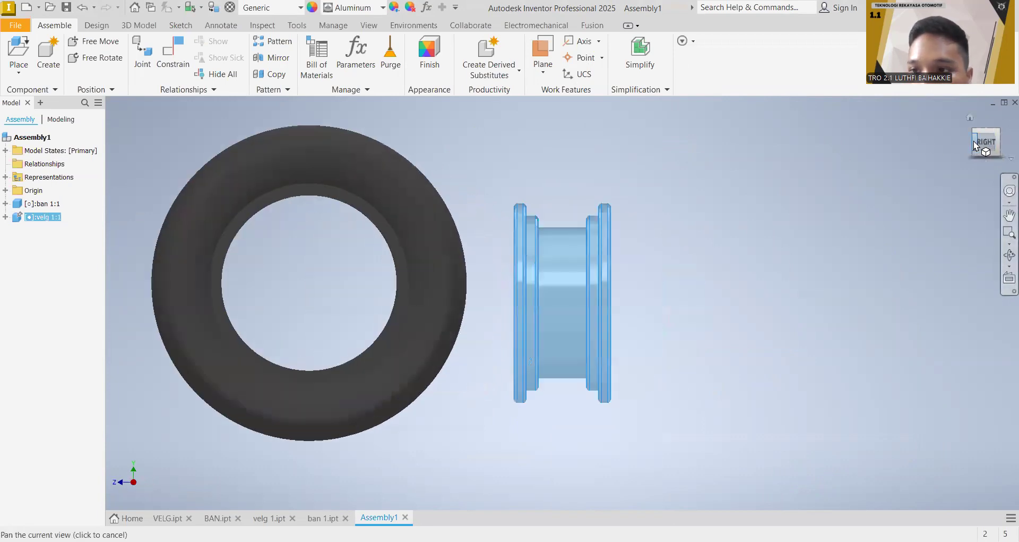
click(976, 145)
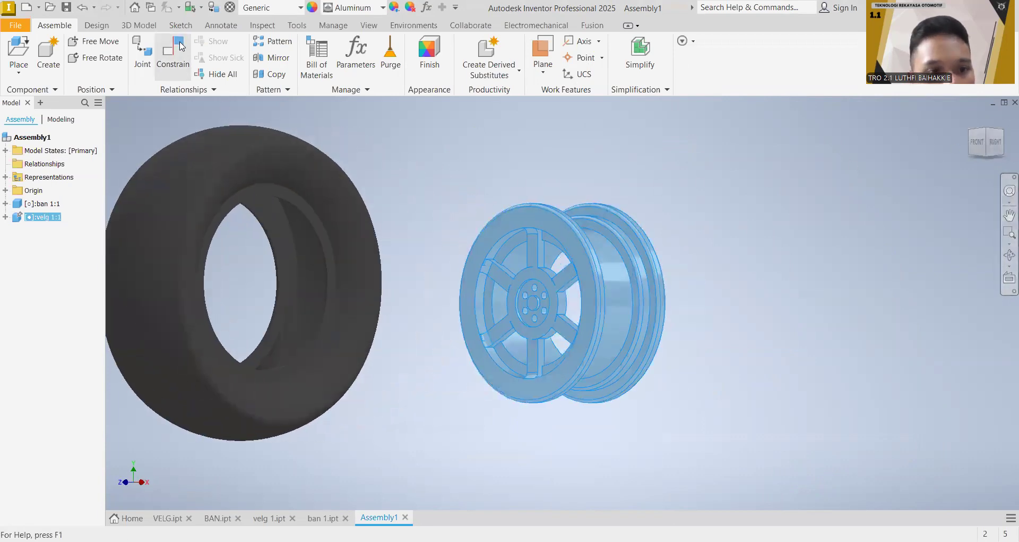
click(179, 48)
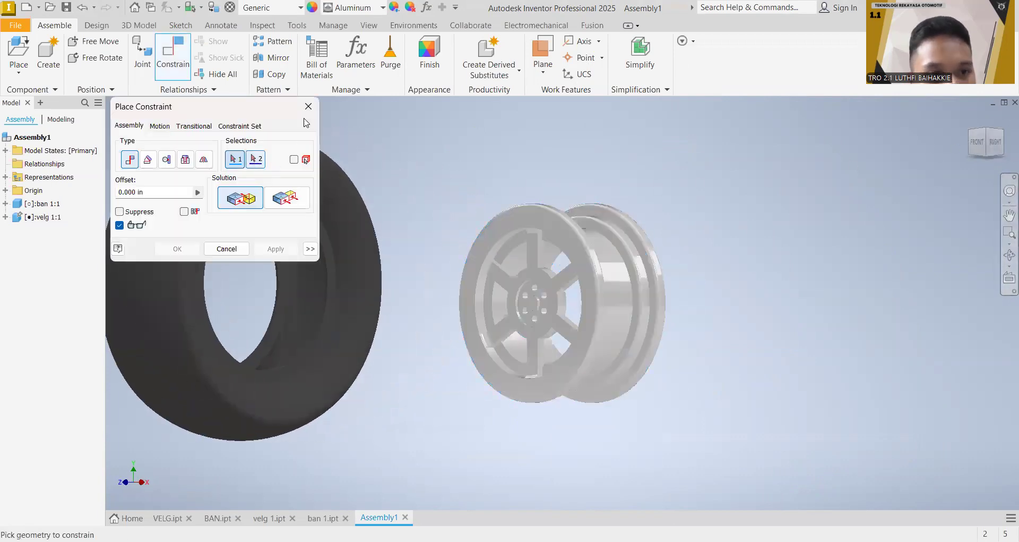
click(349, 224)
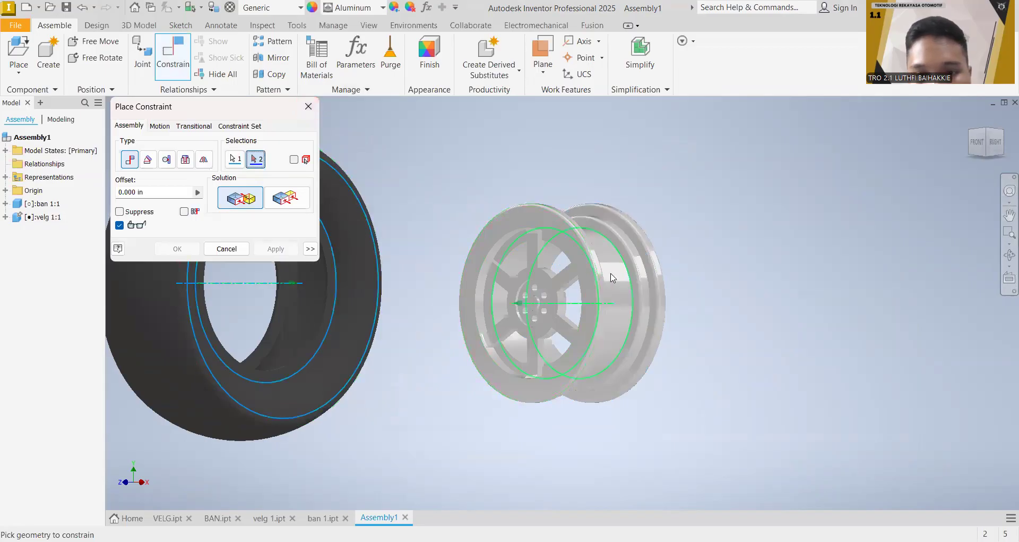
click(613, 278)
click(270, 248)
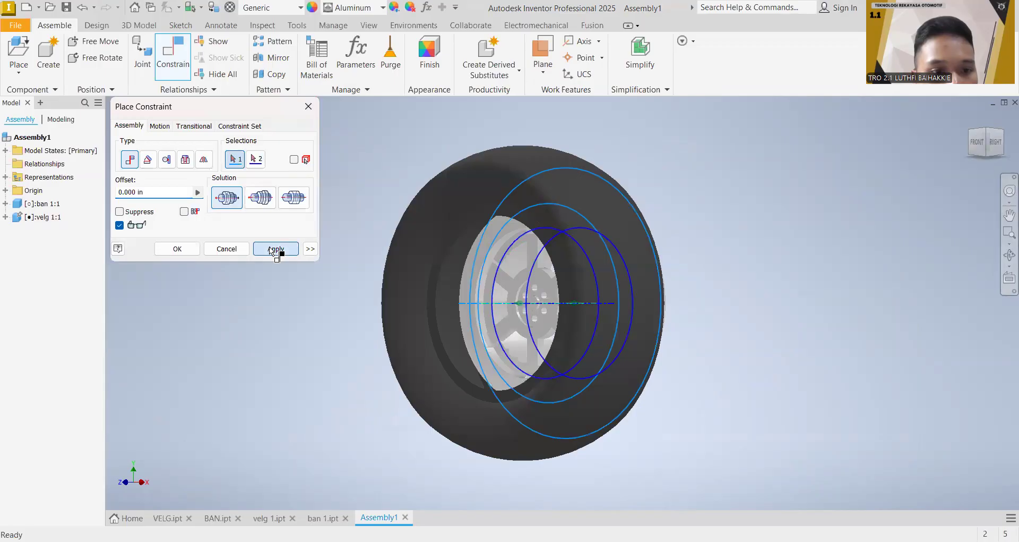
click(308, 109)
Step: Slide the tyre off the rim and try a Mate constraint between its bore edge and the stepped edge behind the rim's front flange
drag(505, 190, 319, 201)
click(167, 43)
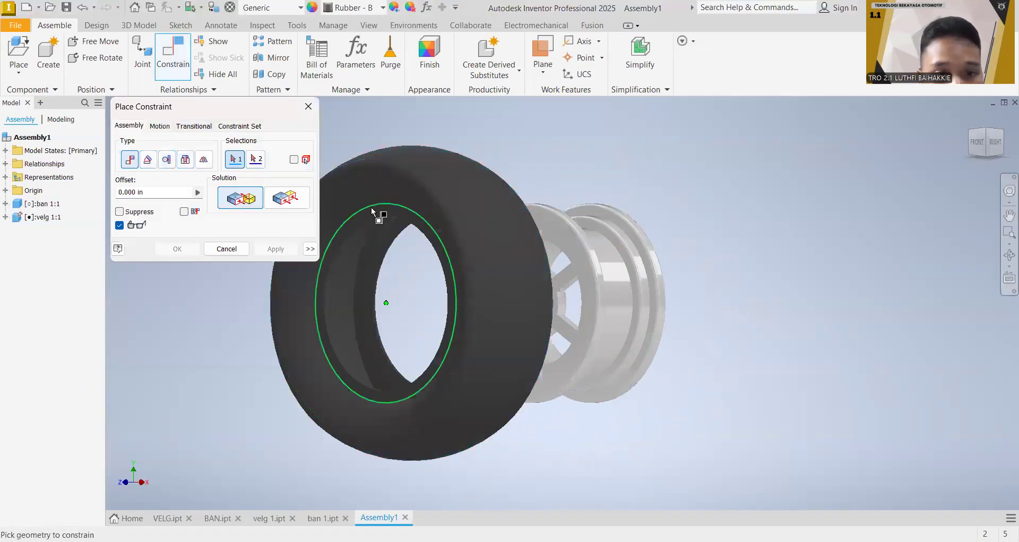
click(376, 217)
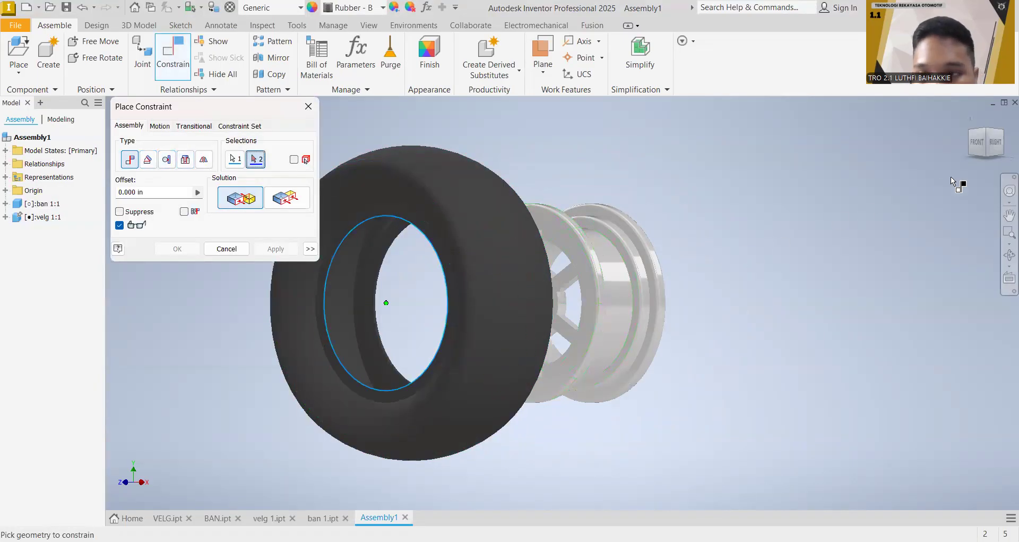
click(986, 142)
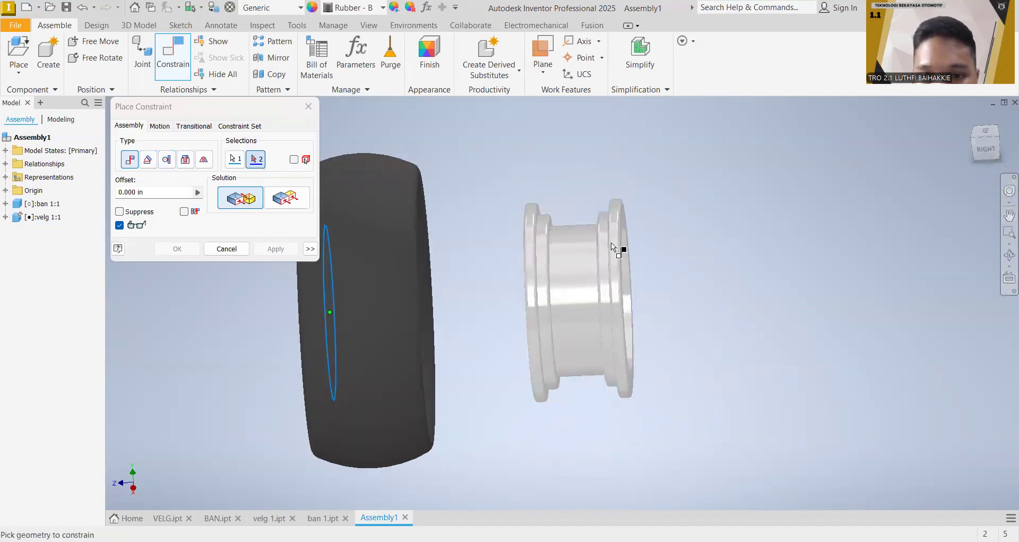
click(553, 249)
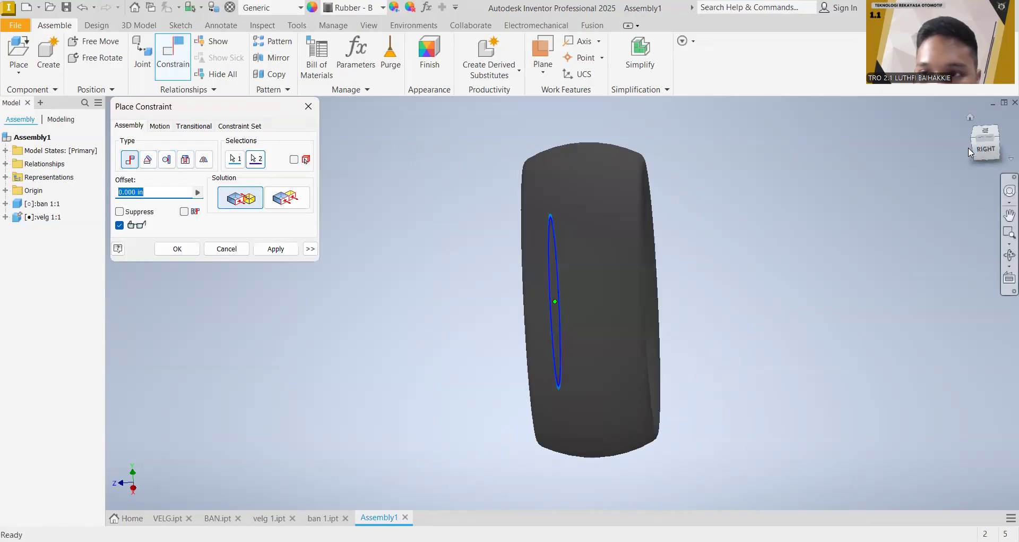
click(990, 153)
mouse_move(523, 303)
shift+middle_down()
mouse_move(539, 302)
mouse_move(457, 303)
shift+middle_up()
drag(1000, 156, 985, 157)
Step: Try a Mate constraint between the tyre's bore edge and the cylindrical barrel of the rim
click(255, 159)
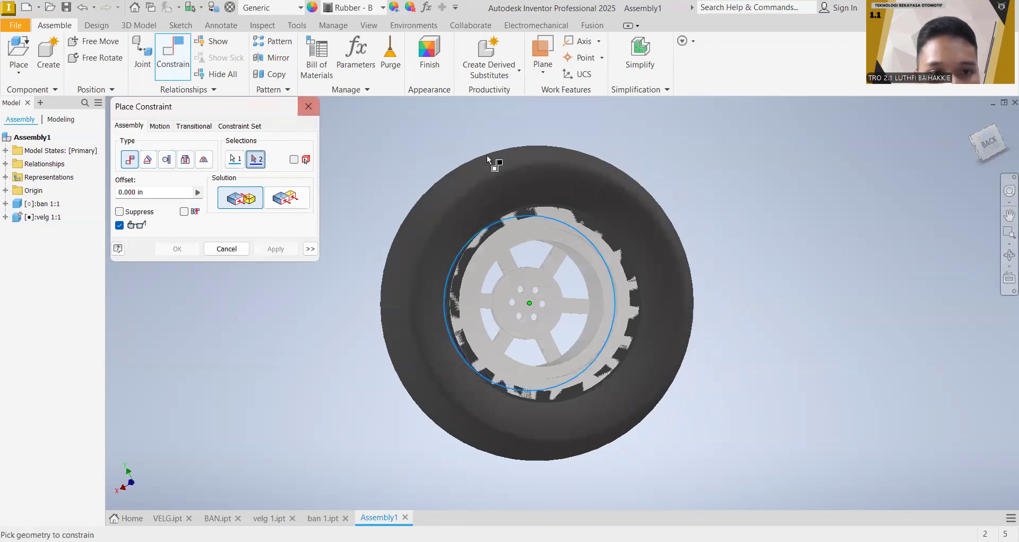
drag(553, 194, 744, 199)
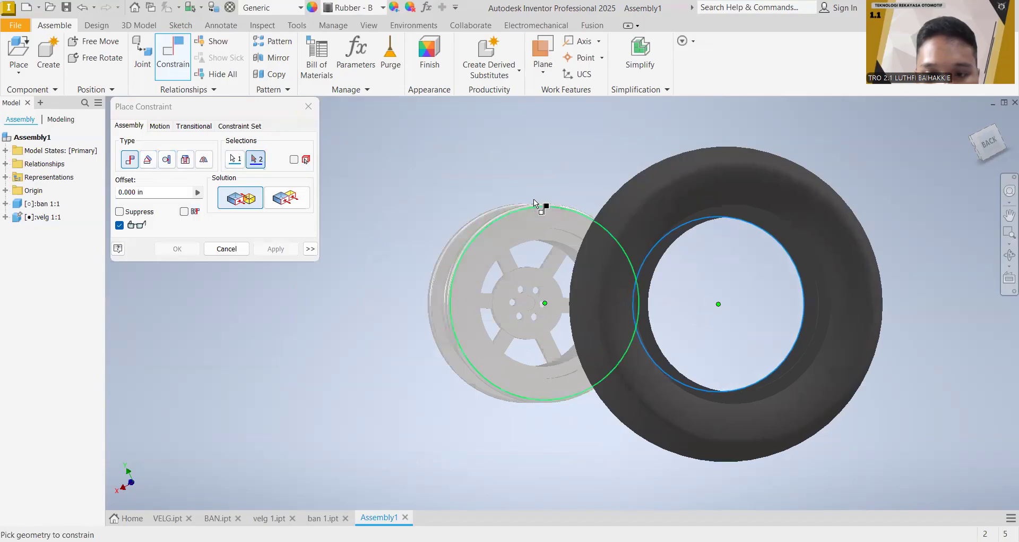
mouse_move(983, 144)
mouse_down()
mouse_move(955, 147)
mouse_move(1003, 142)
mouse_up()
click(982, 152)
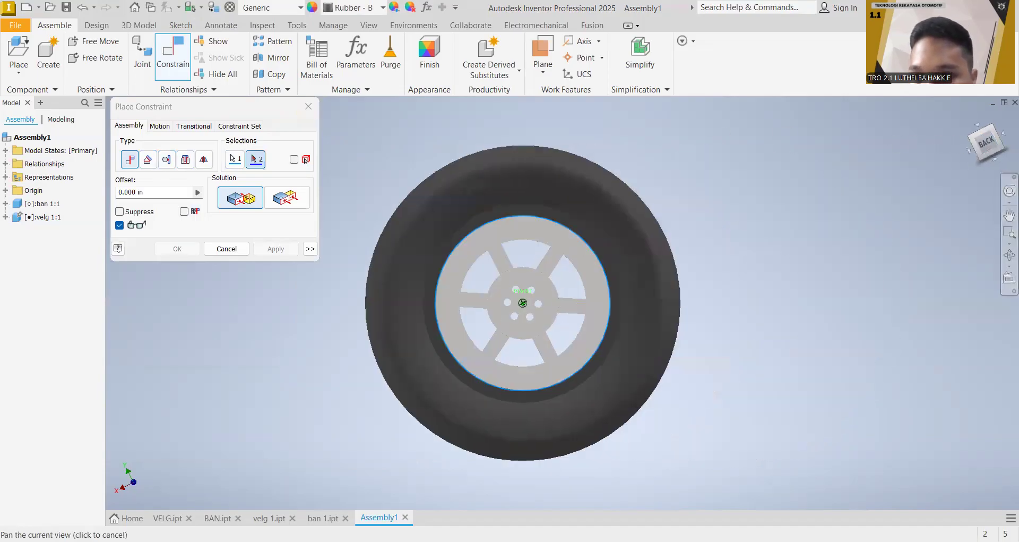
drag(877, 164, 894, 166)
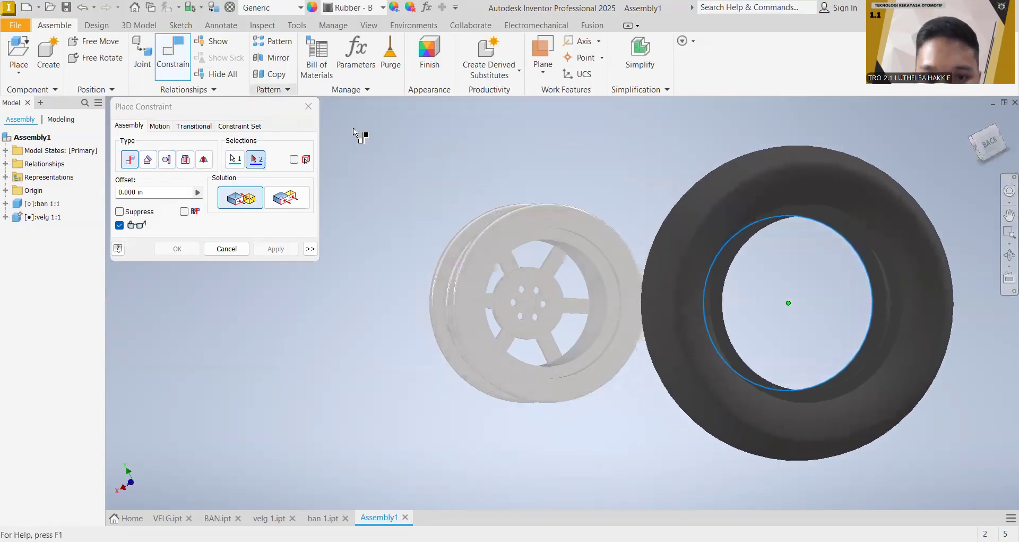
click(981, 140)
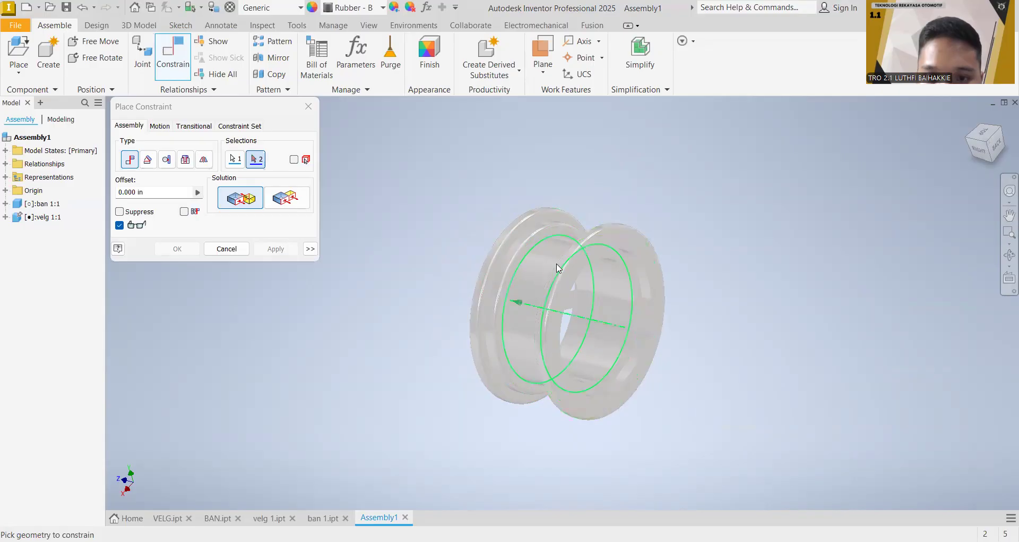
click(552, 268)
drag(985, 142, 921, 137)
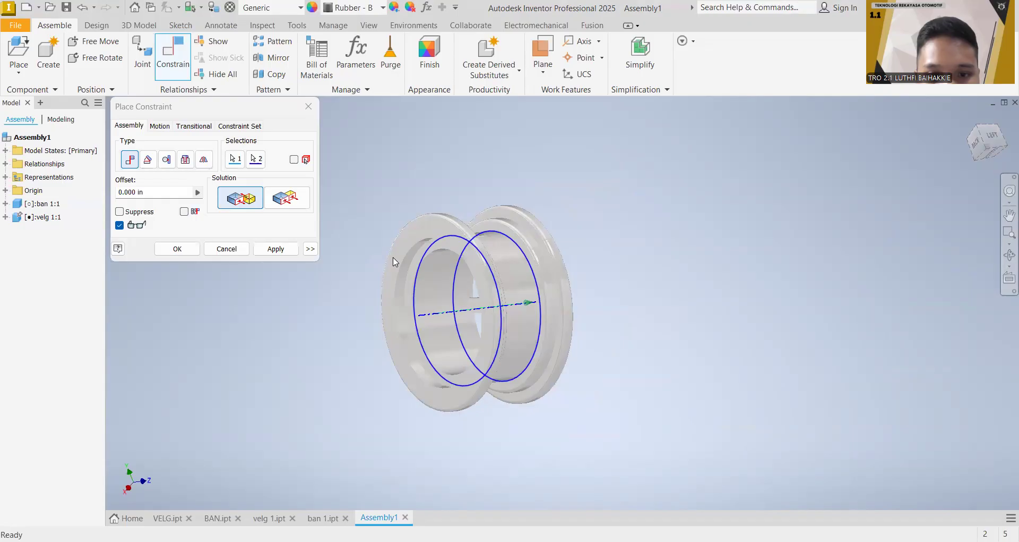
scroll(404, 258, up, 2)
scroll(421, 246, down, 5)
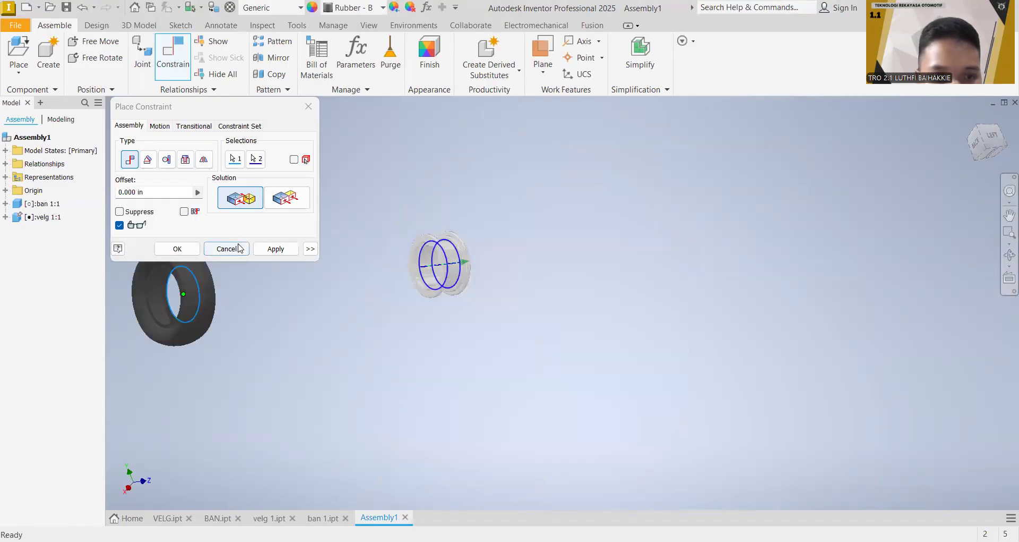
scroll(508, 235, up, 3)
scroll(508, 235, down, 6)
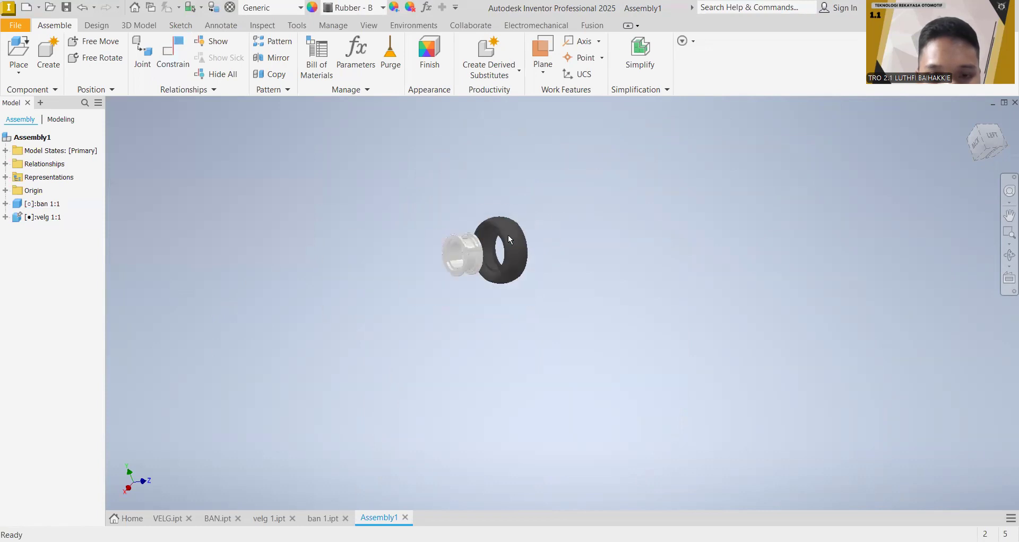
Step: Try a Mate constraint between the tyre's rear bore edge and the stepped edge inside the rim's rear flange
scroll(508, 235, up, 7)
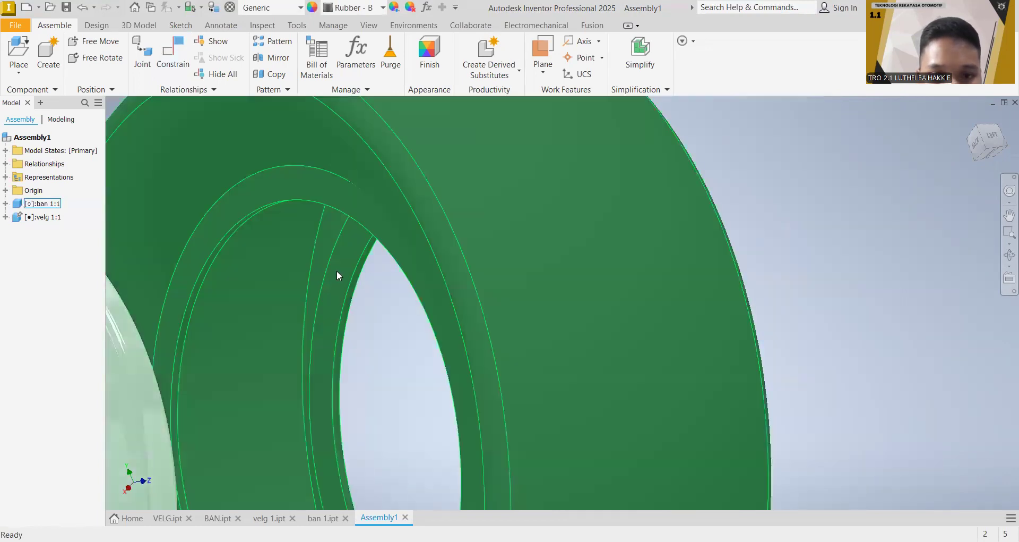
middle_drag(323, 264, 693, 164)
scroll(568, 243, down, 3)
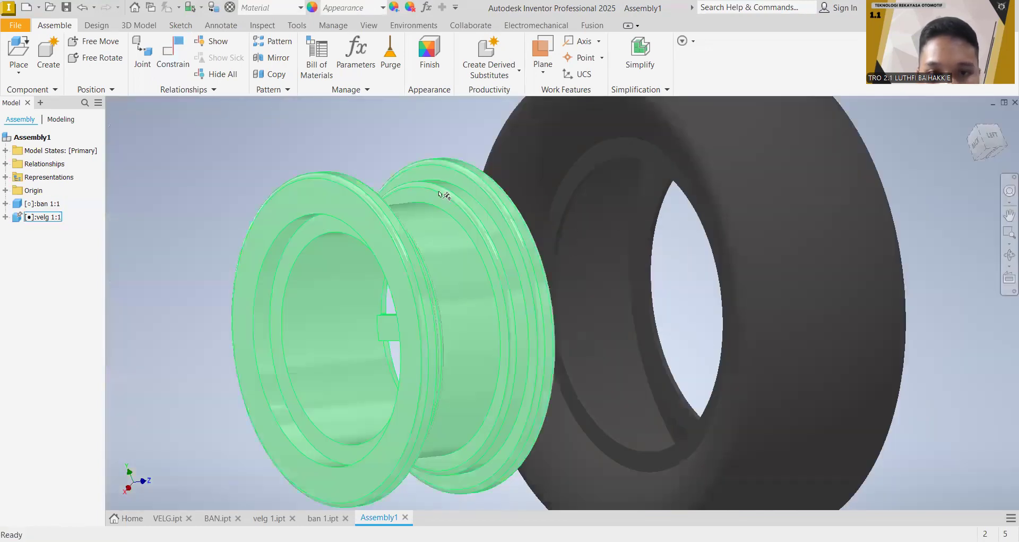
click(162, 44)
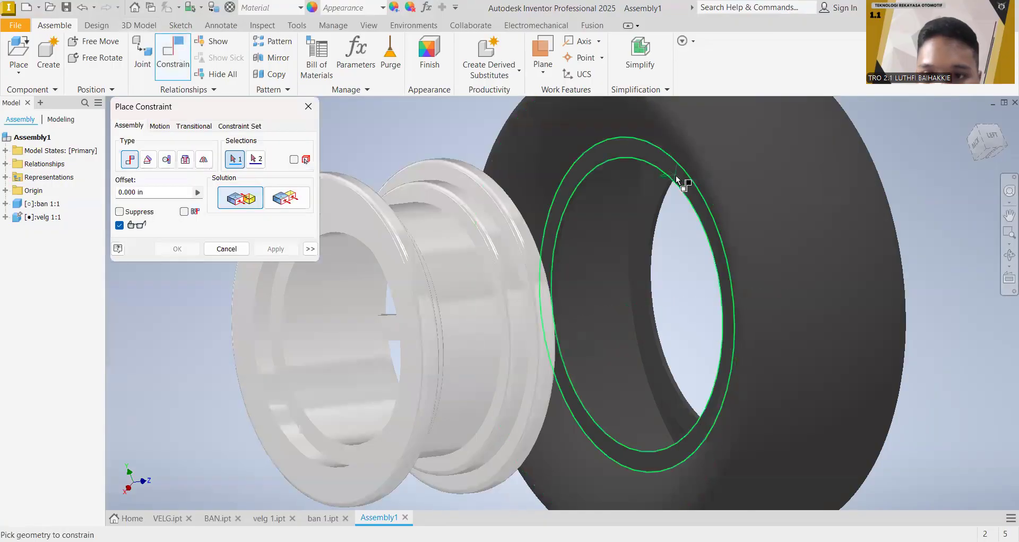
click(561, 227)
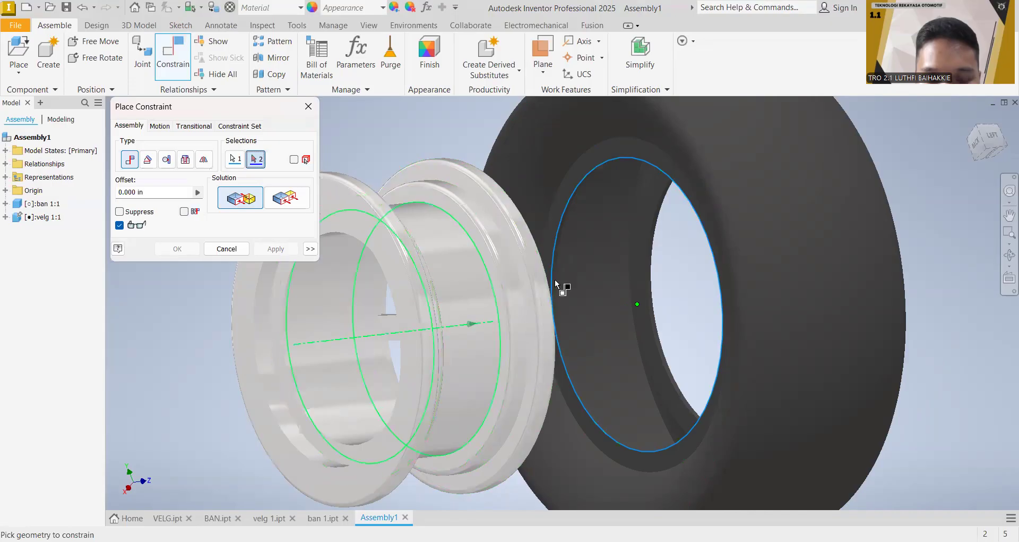
drag(995, 145, 980, 150)
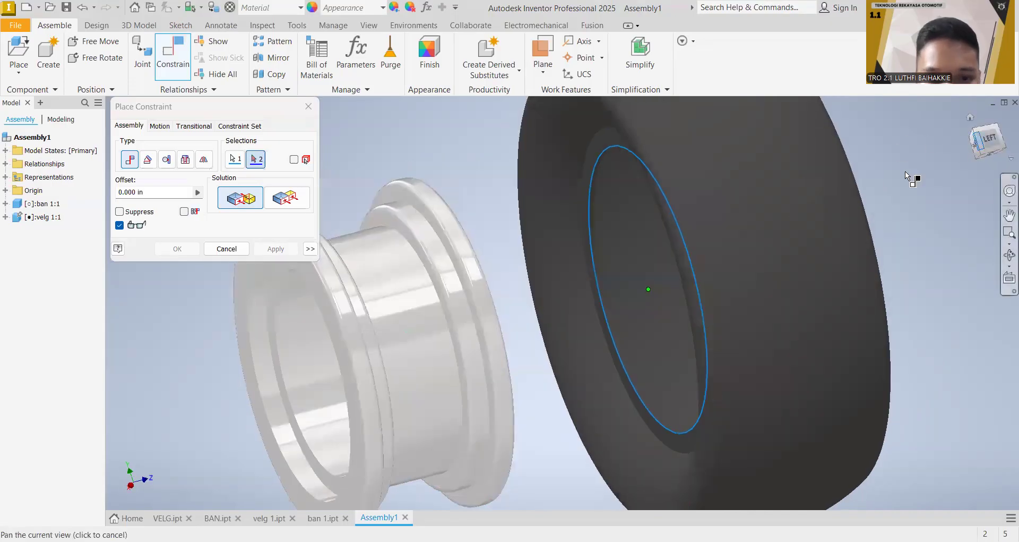
click(377, 331)
drag(984, 142, 1010, 147)
mouse_move(658, 362)
shift+middle_down()
mouse_move(361, 355)
mouse_move(507, 354)
shift+middle_up()
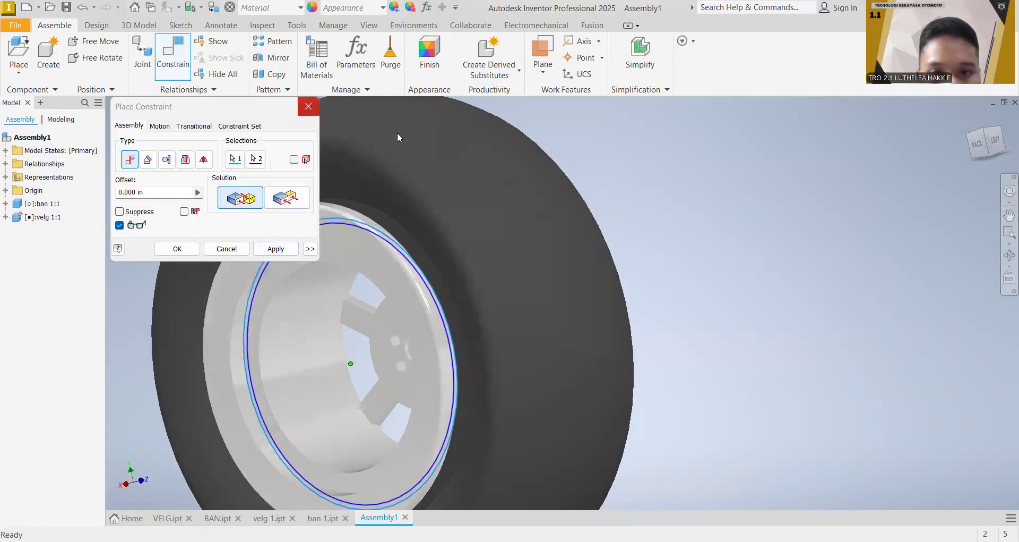
click(308, 106)
Step: Apply a 0.000 in Mate constraint joining the tyre's rear bore edge to the stepped edge inside the rim's rear flange, and inspect the wheel
click(173, 53)
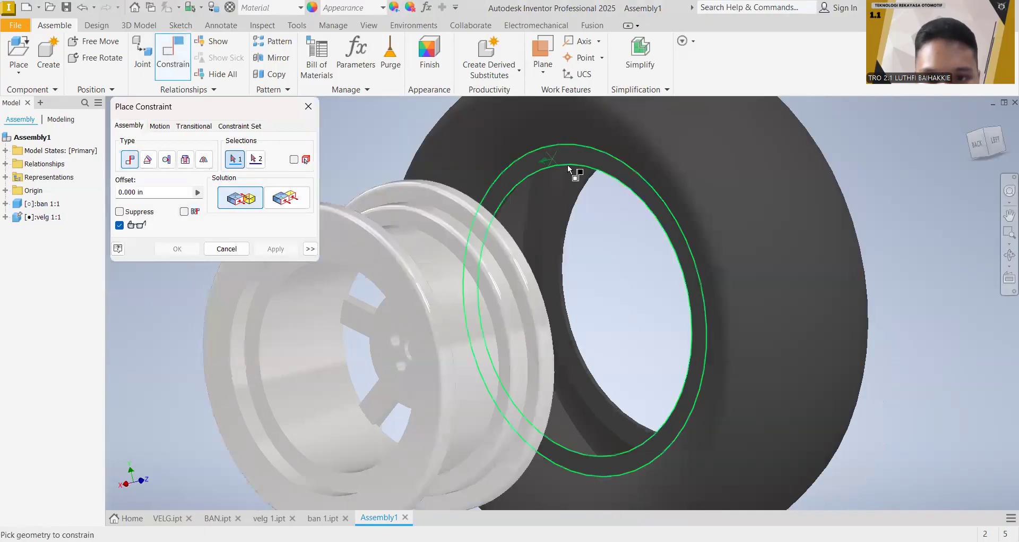
click(595, 171)
shift+middle_drag(674, 209, 375, 325)
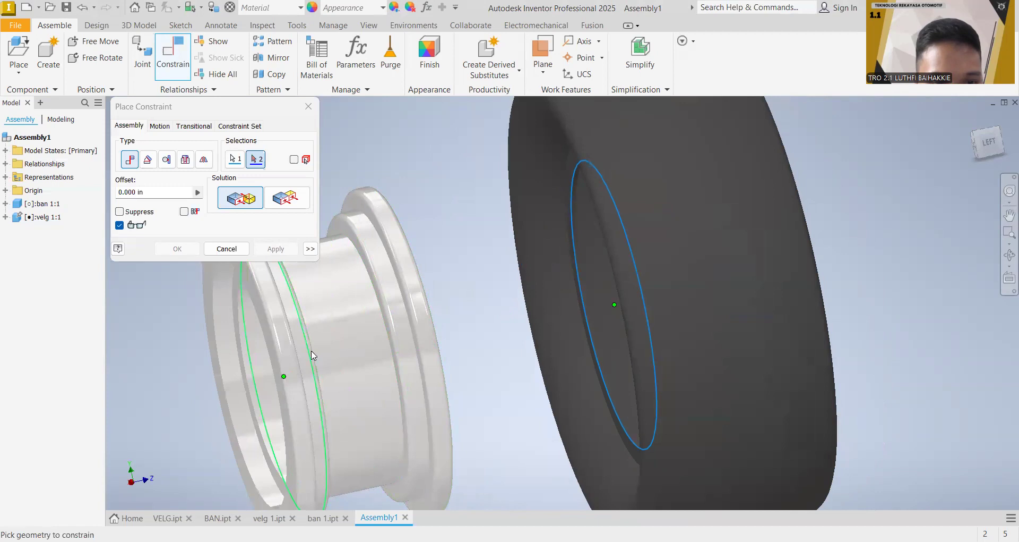
click(312, 352)
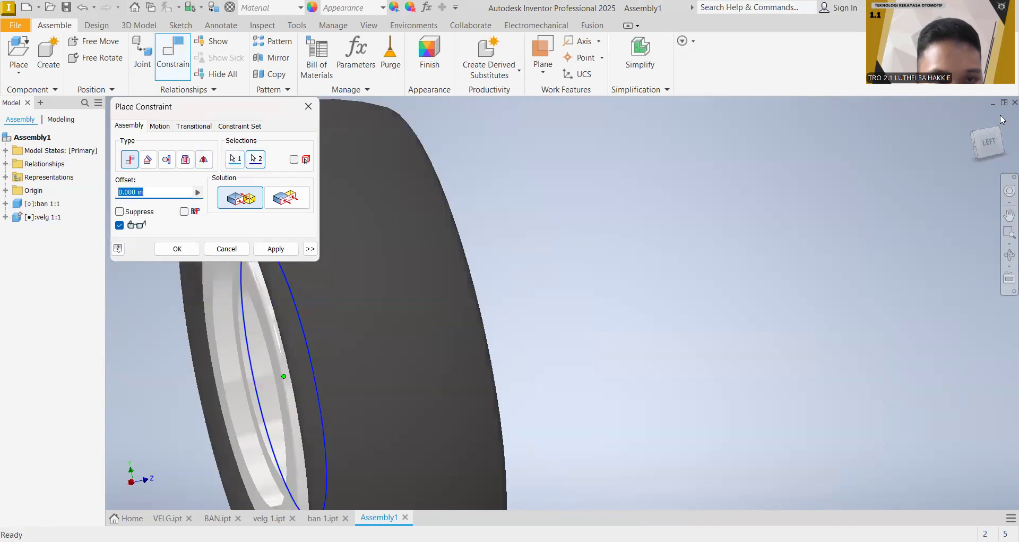
mouse_move(984, 144)
mouse_down()
mouse_move(996, 144)
mouse_move(981, 144)
mouse_up()
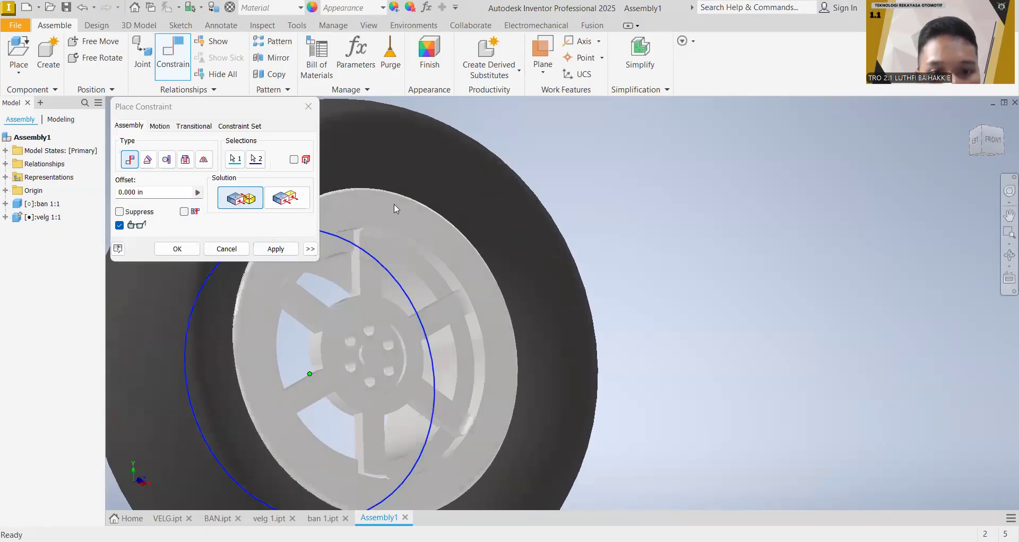
click(275, 249)
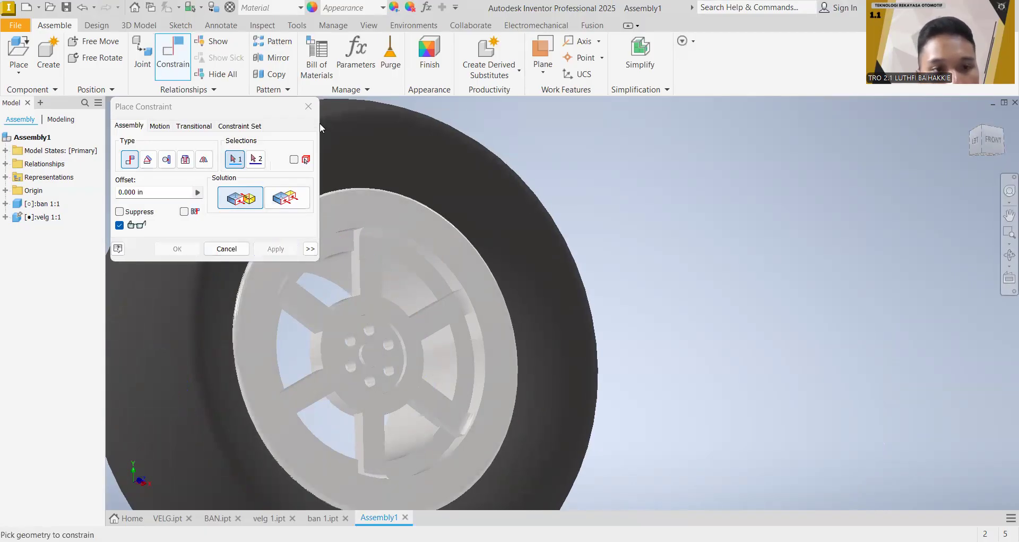
click(988, 146)
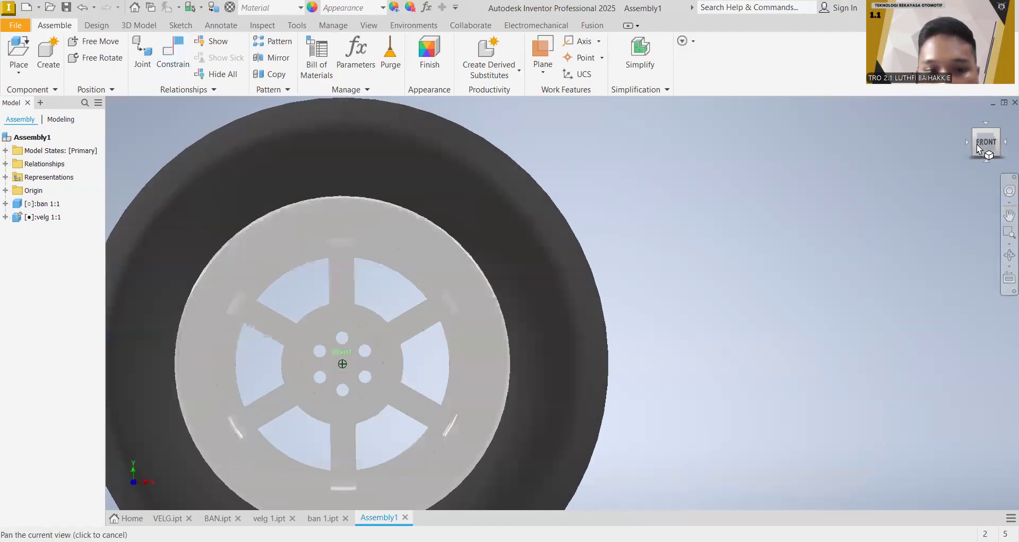
middle_drag(466, 268, 713, 204)
scroll(619, 254, down, 4)
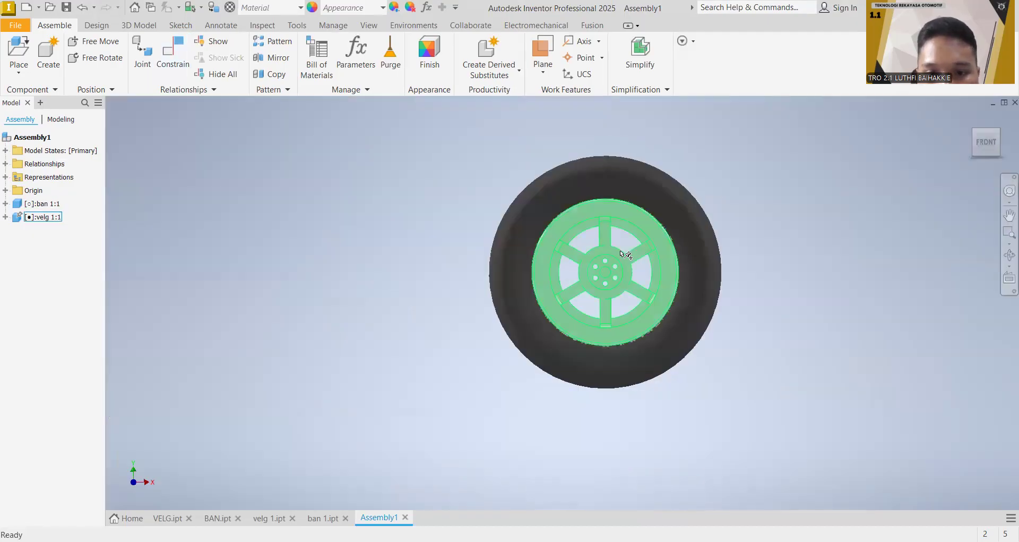
click(989, 150)
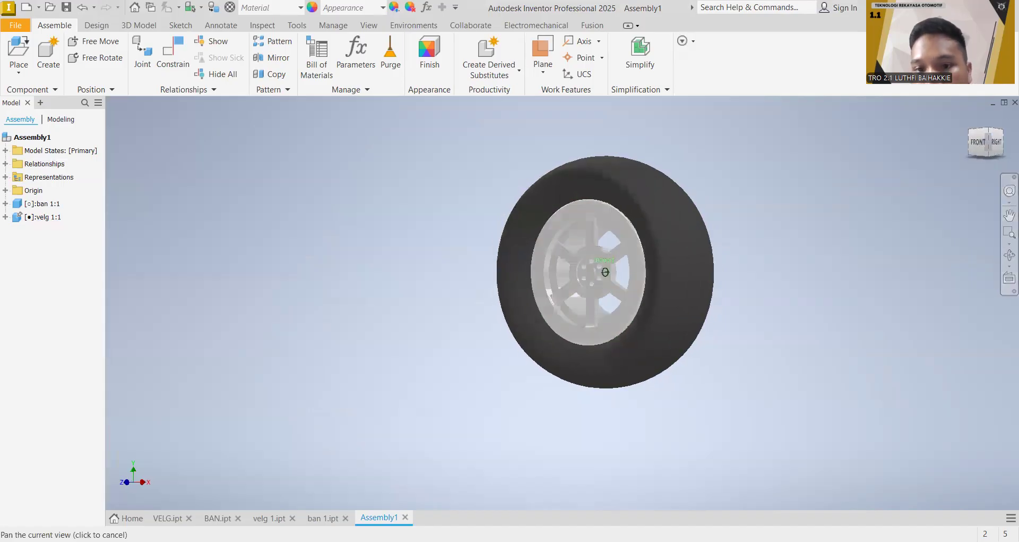
drag(987, 146, 986, 142)
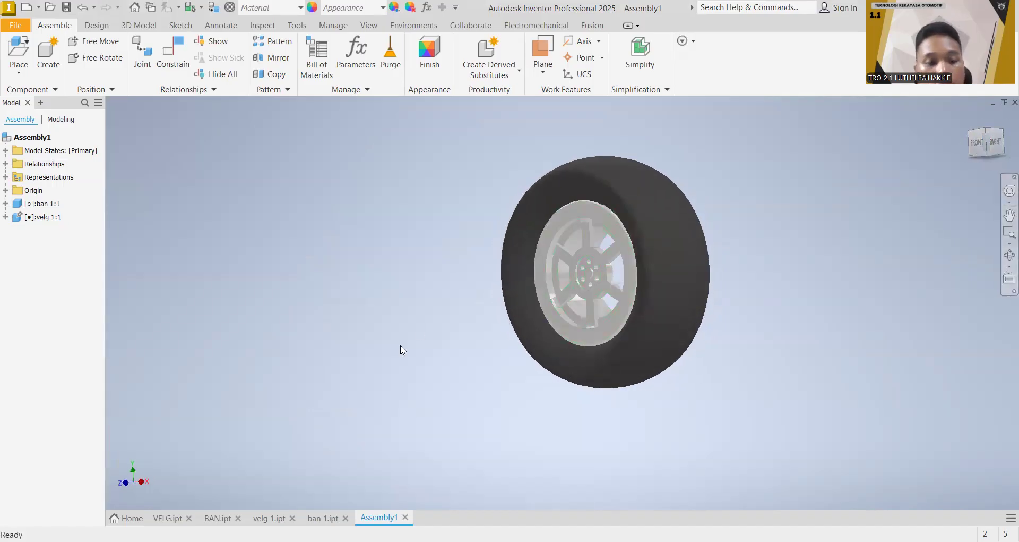